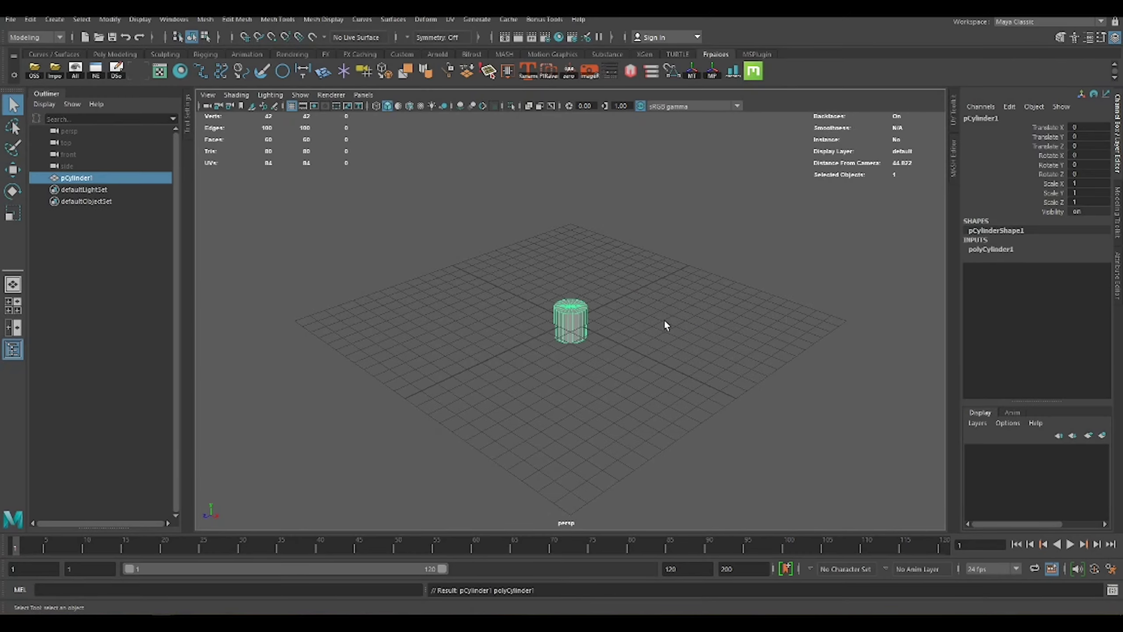
Scale the cylinder to about 18 in X and Z, forming a wide, flat base disc.
key(e)
click(993, 249)
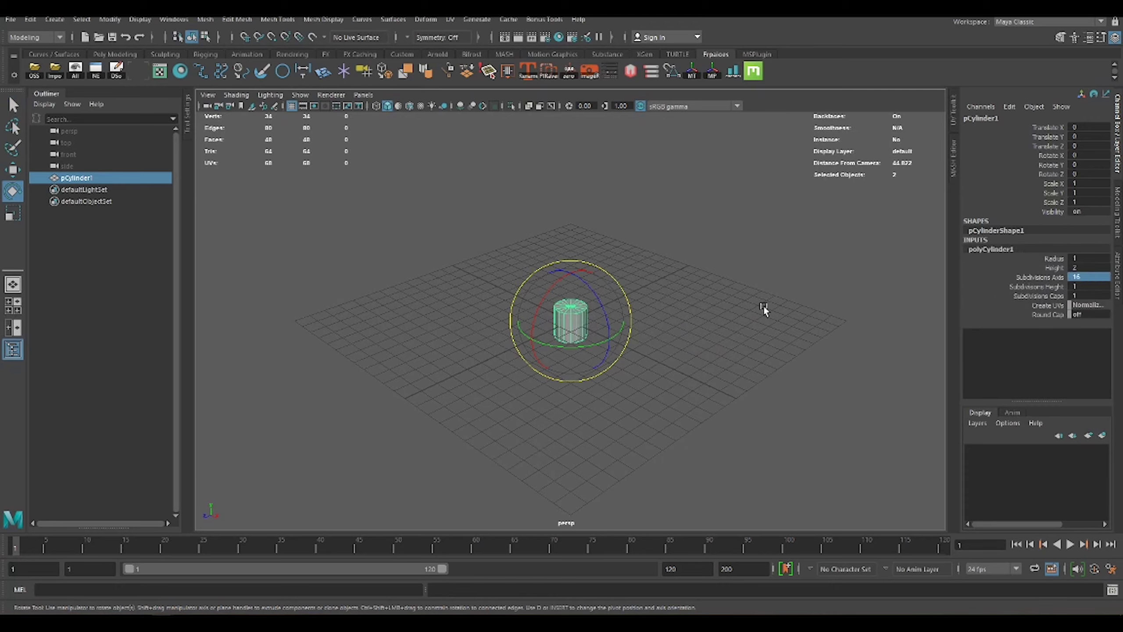
key(r)
mouse_move(570, 320)
mouse_down()
mouse_move(571, 270)
mouse_move(597, 310)
mouse_move(718, 325)
mouse_move(679, 314)
mouse_up()
key(w)
key(r)
key(w)
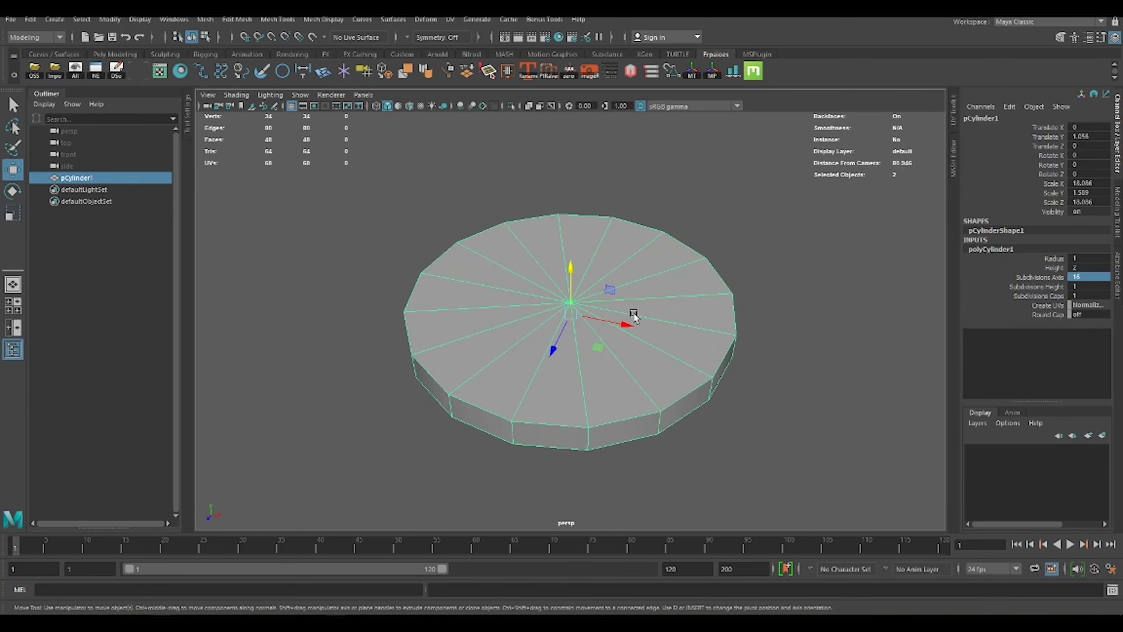
drag(571, 272, 575, 264)
key(ctrl+z)
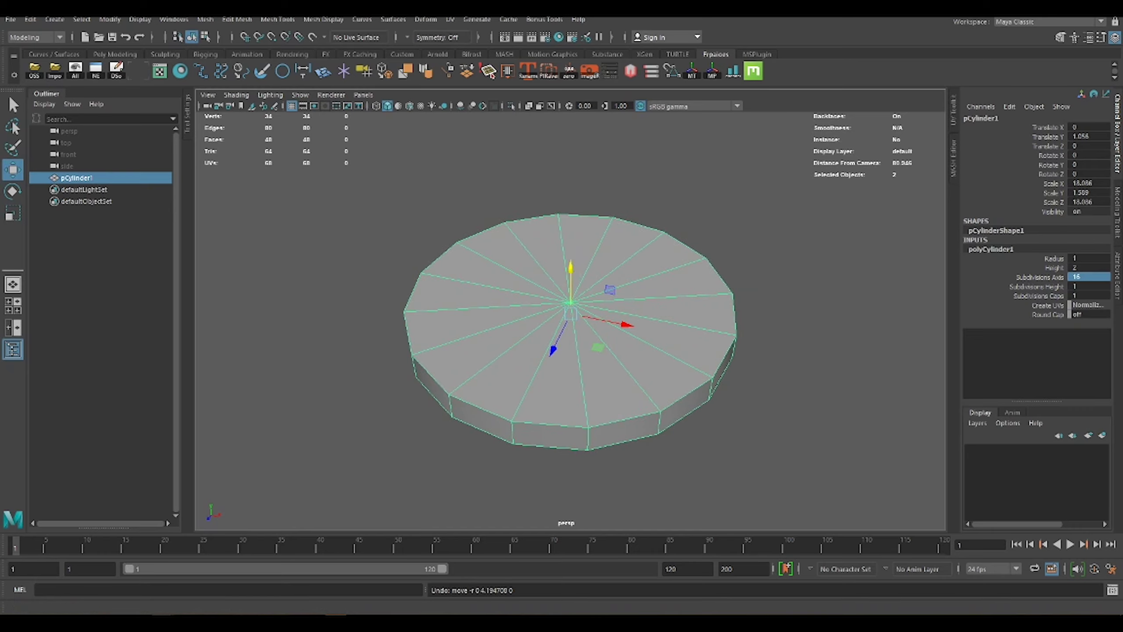
Duplicate the base disc, raise the copy and shrink it into a narrow cylinder.
key(ctrl+d)
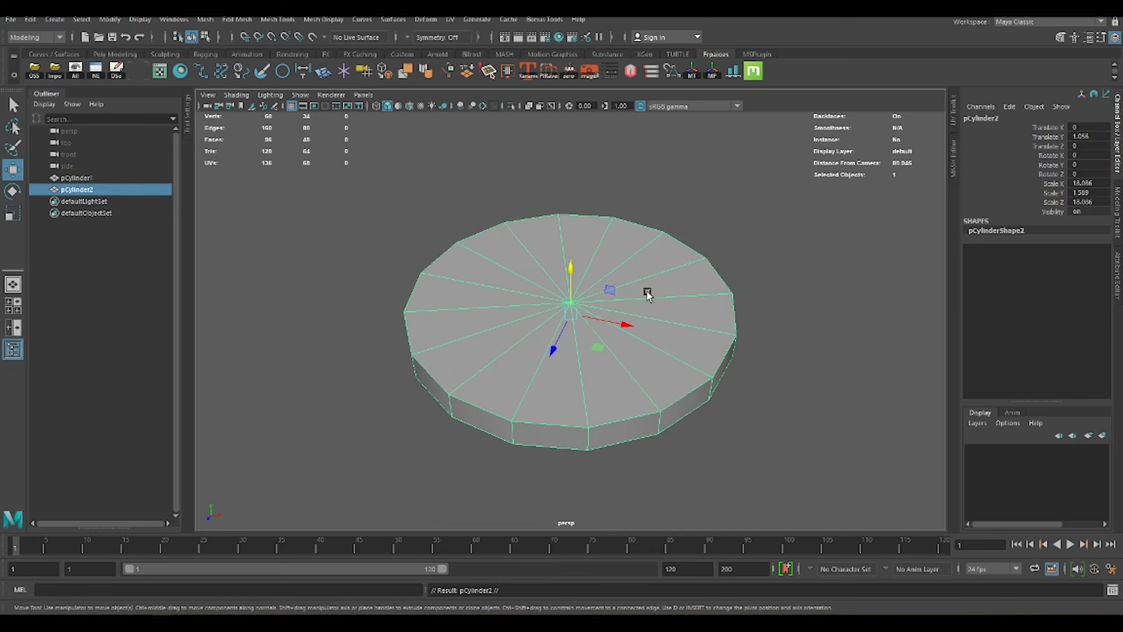
mouse_move(571, 271)
mouse_down()
mouse_move(571, 240)
mouse_move(627, 310)
mouse_up()
key(e)
key(r)
mouse_move(569, 287)
mouse_down()
mouse_move(506, 298)
mouse_move(610, 319)
mouse_up()
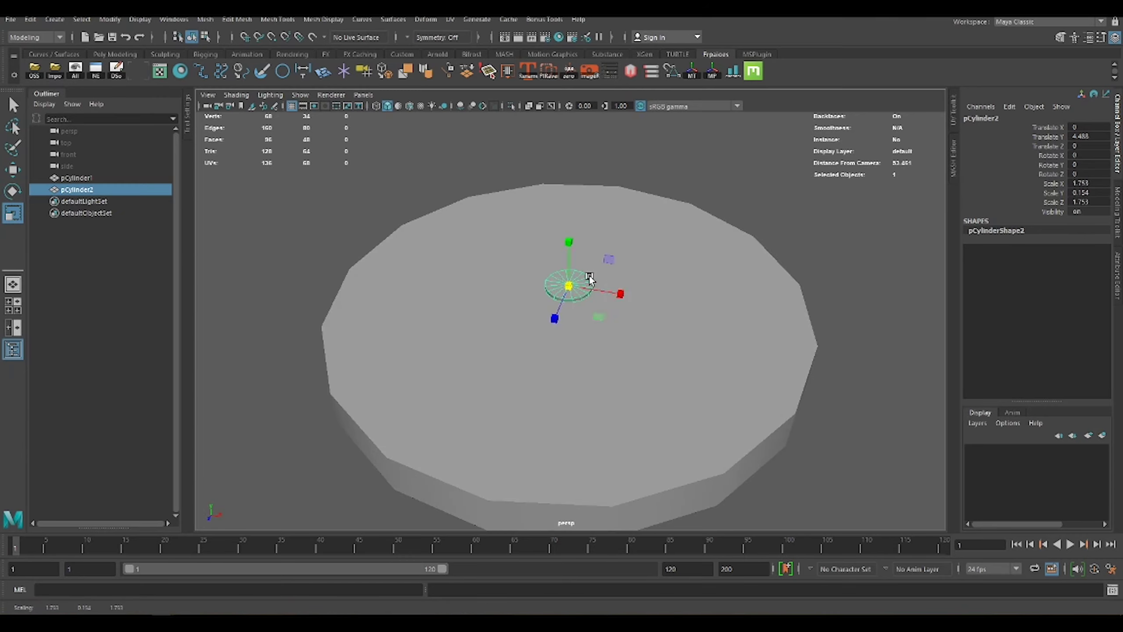
Select a ring of the narrow cylinder's vertices and pull them up into a tall pole.
right_drag(718, 161, 663, 177)
alt+drag(664, 177, 612, 278)
mouse_move(530, 296)
mouse_down()
mouse_move(593, 274)
mouse_move(381, 284)
mouse_up()
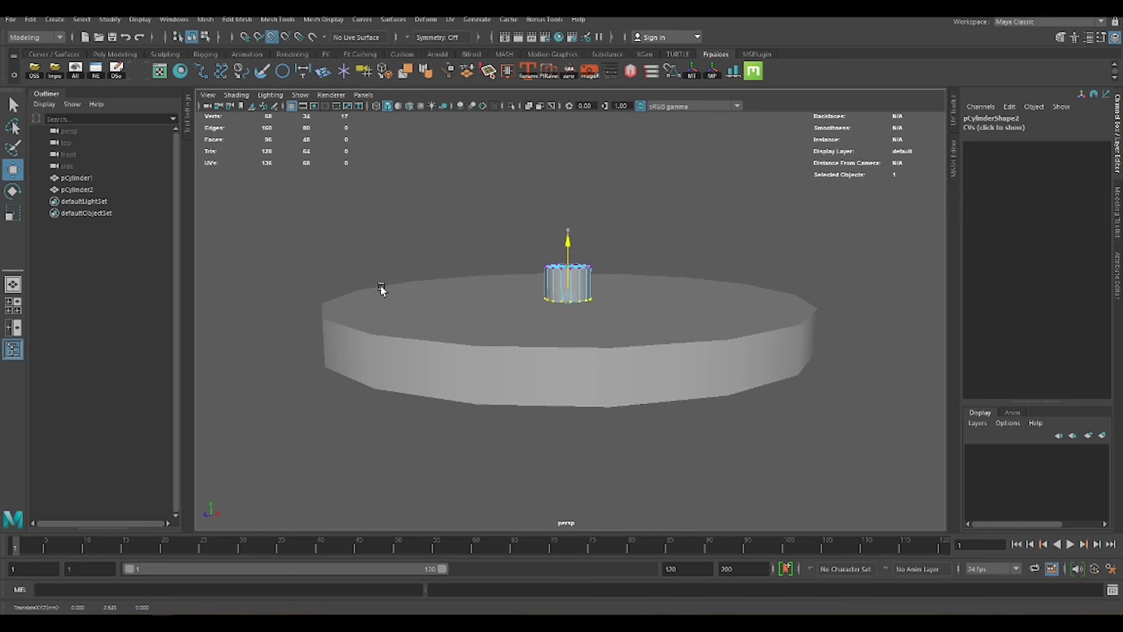
mouse_move(642, 279)
alt+mouse_down()
mouse_move(614, 259)
mouse_move(611, 47)
mouse_move(581, 243)
alt+mouse_up()
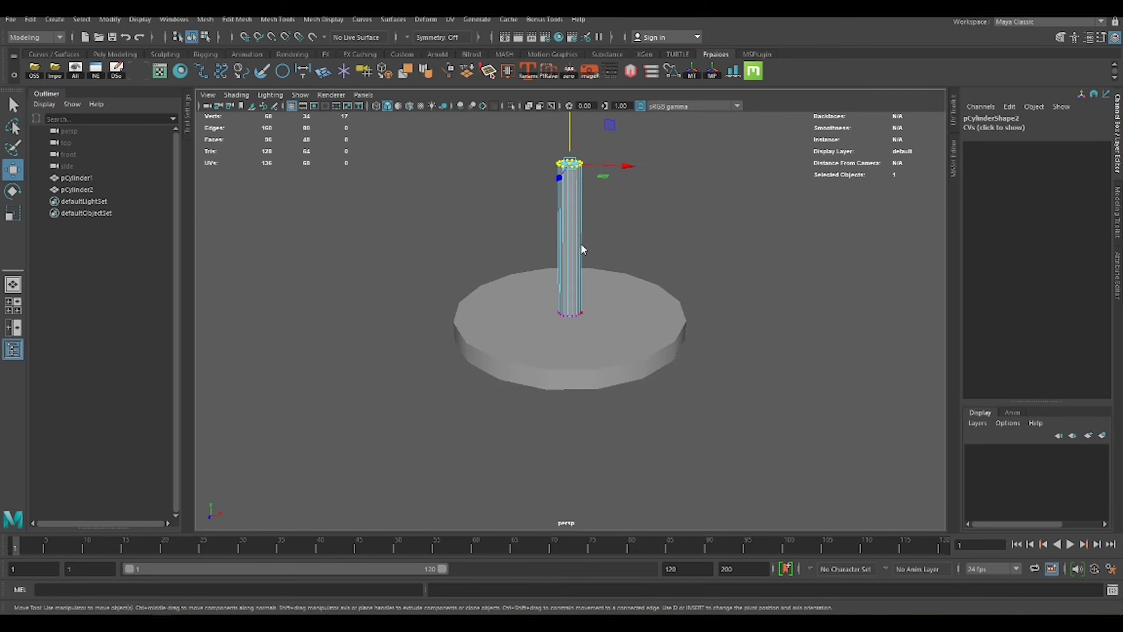
Isolate the pole to inspect it, then slim it down slightly.
key(F8)
key(r)
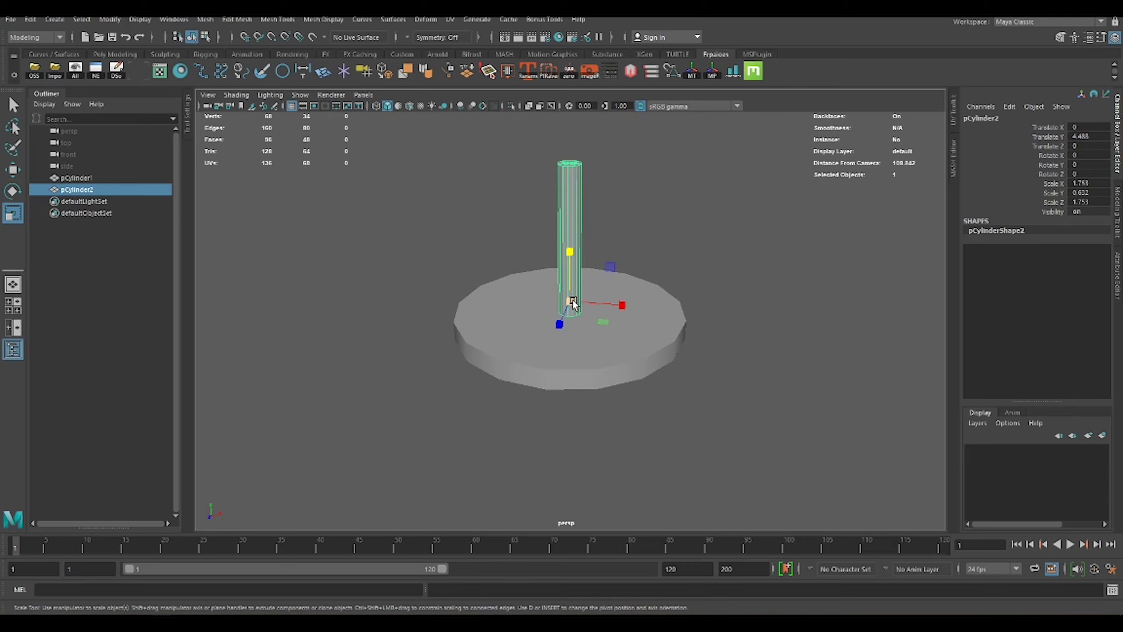
key(ctrl+1)
alt+right_drag(572, 309, 622, 325)
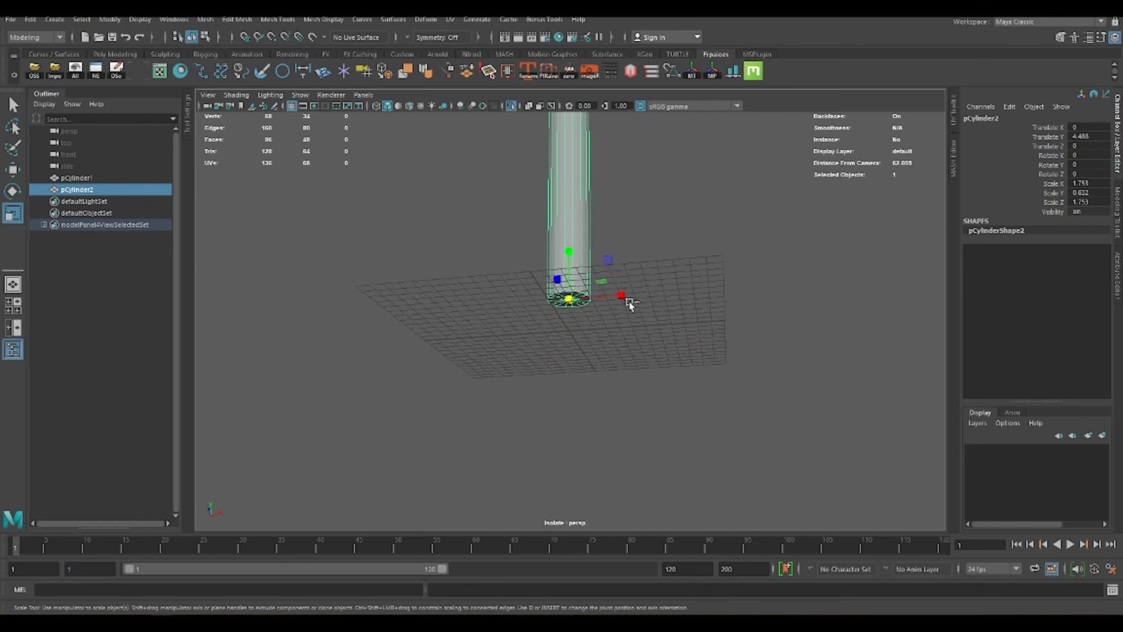
key(ctrl+1)
alt+right_drag(537, 265, 544, 346)
drag(573, 406, 575, 406)
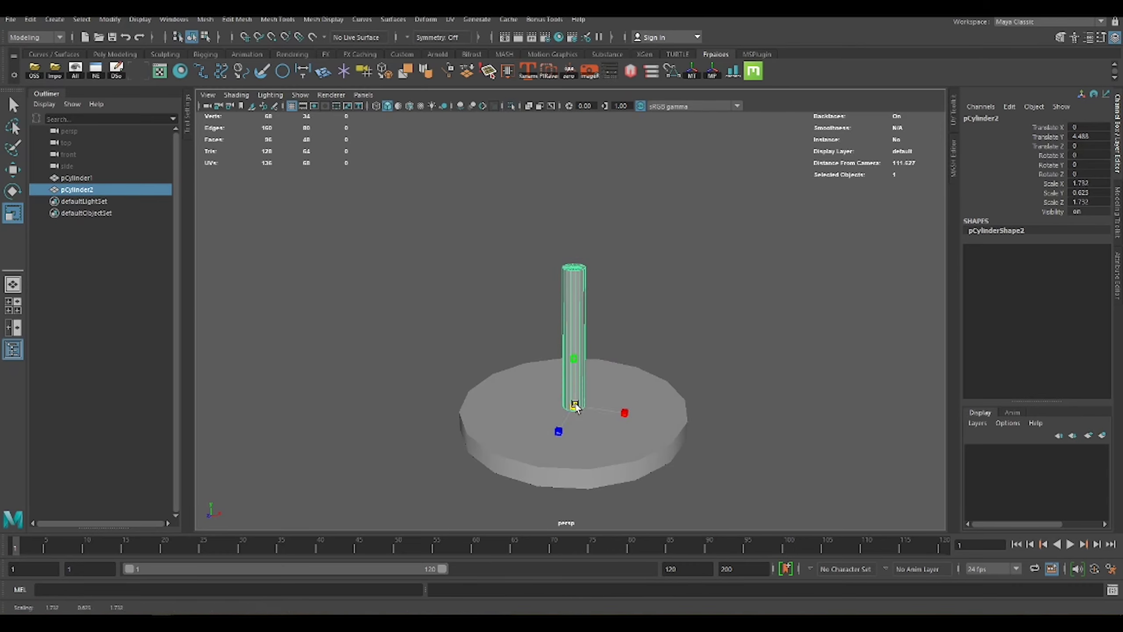
Select the pole's top vertices, then duplicate the stem as pCylinder3.
key(F9)
alt+drag(574, 283, 526, 243)
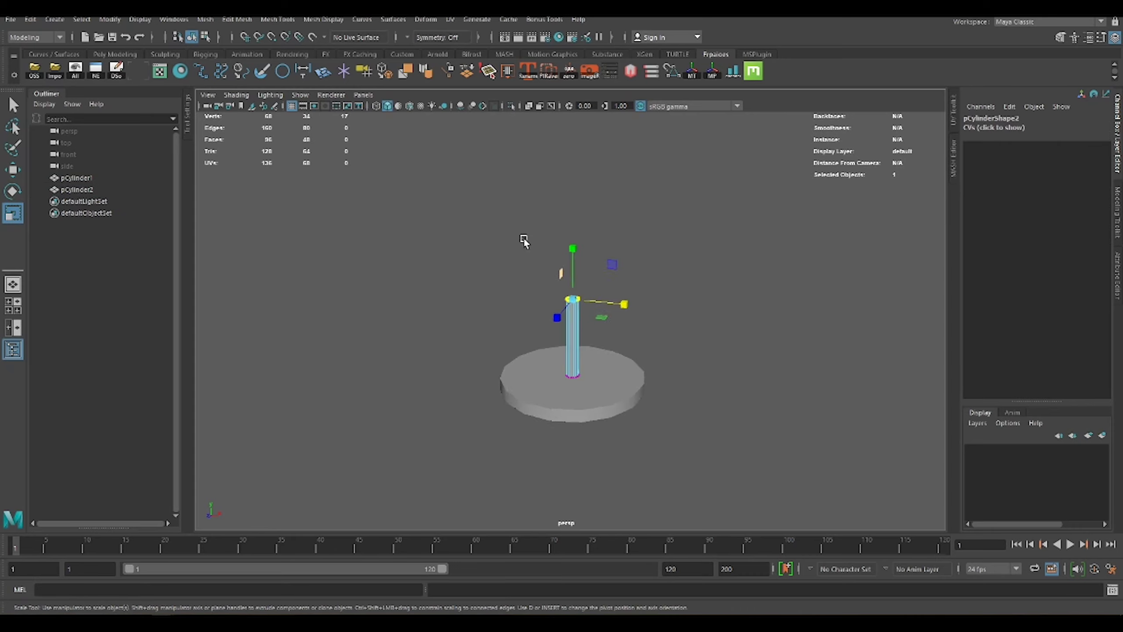
key(w)
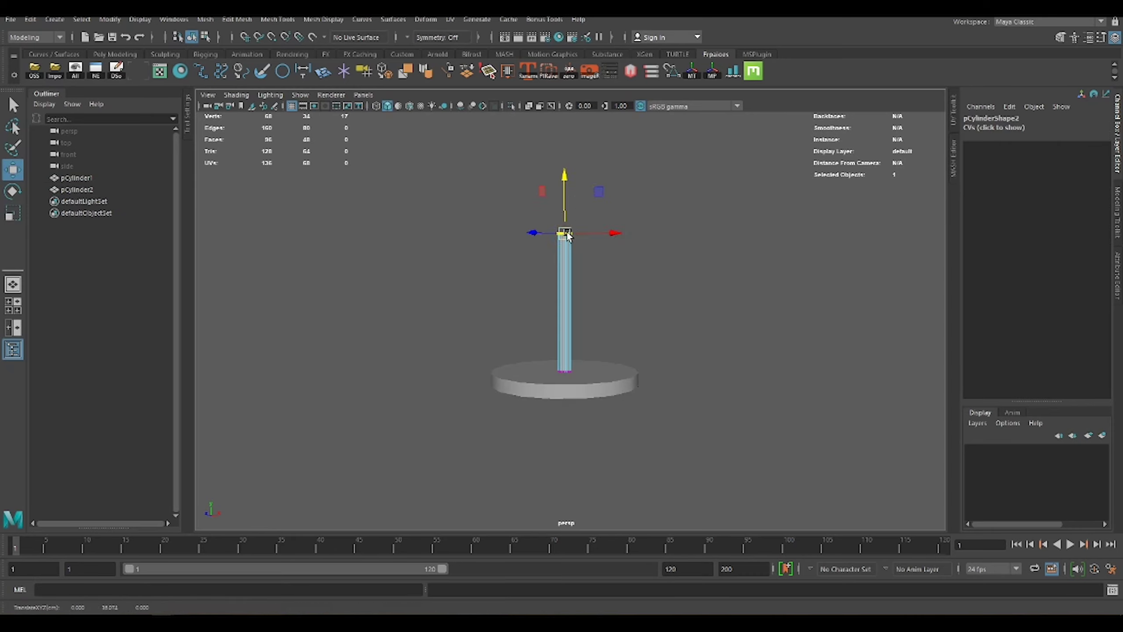
click(599, 233)
scroll(598, 234, up, 3)
click(574, 399)
key(ctrl+d)
Move the copy's top vertices to form a short section atop the stem.
key(F9)
drag(509, 283, 651, 312)
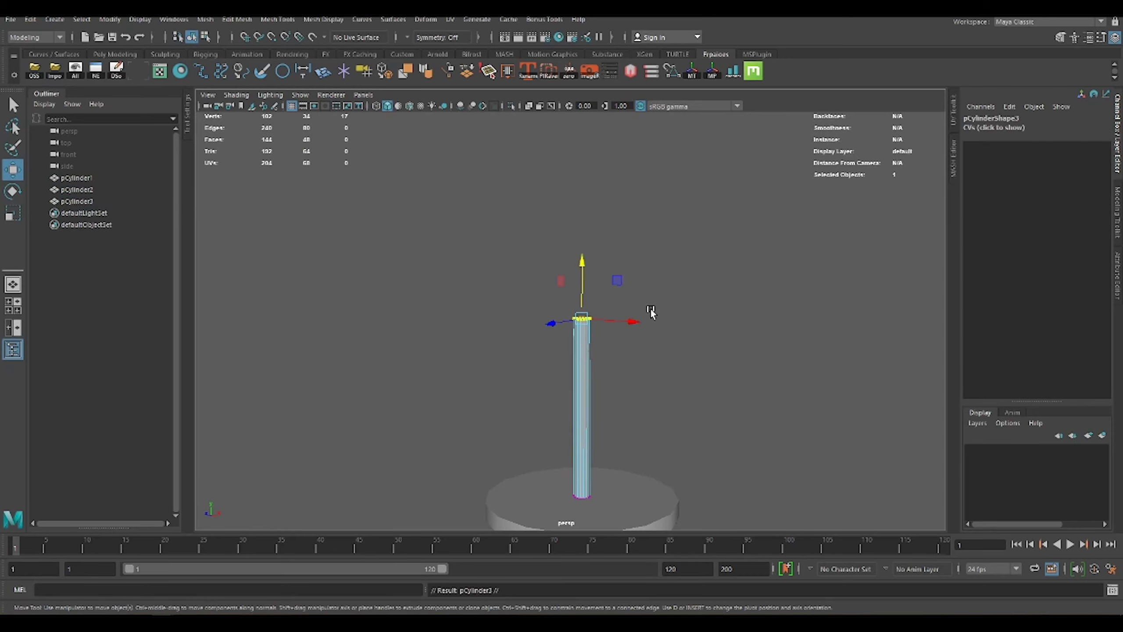
drag(585, 296, 589, 263)
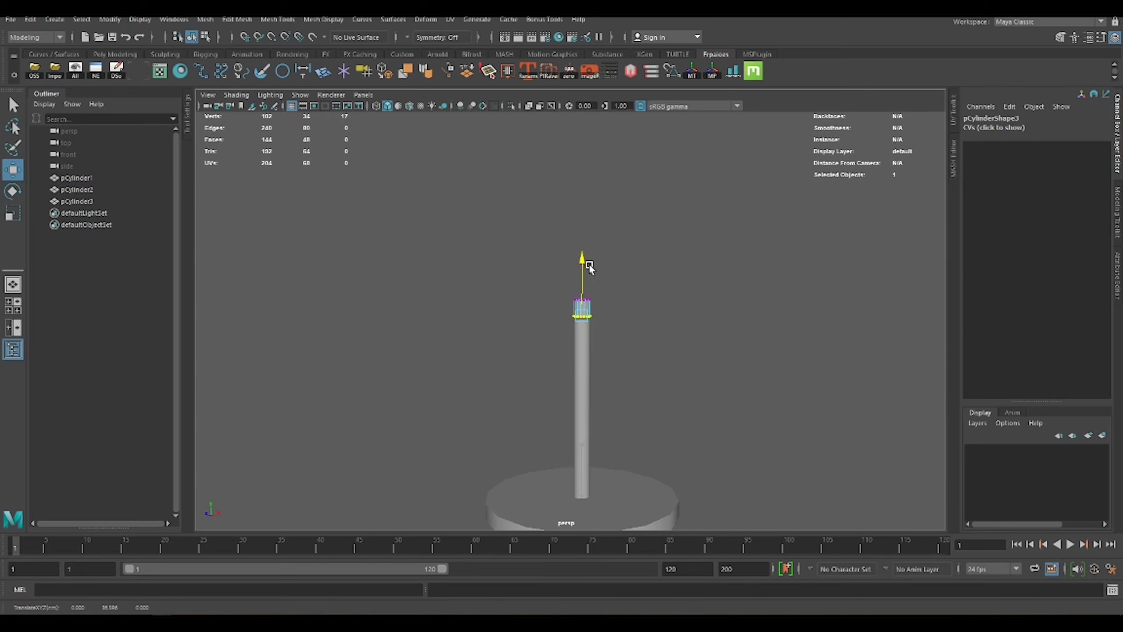
scroll(589, 263, up, 3)
key(F8)
key(r)
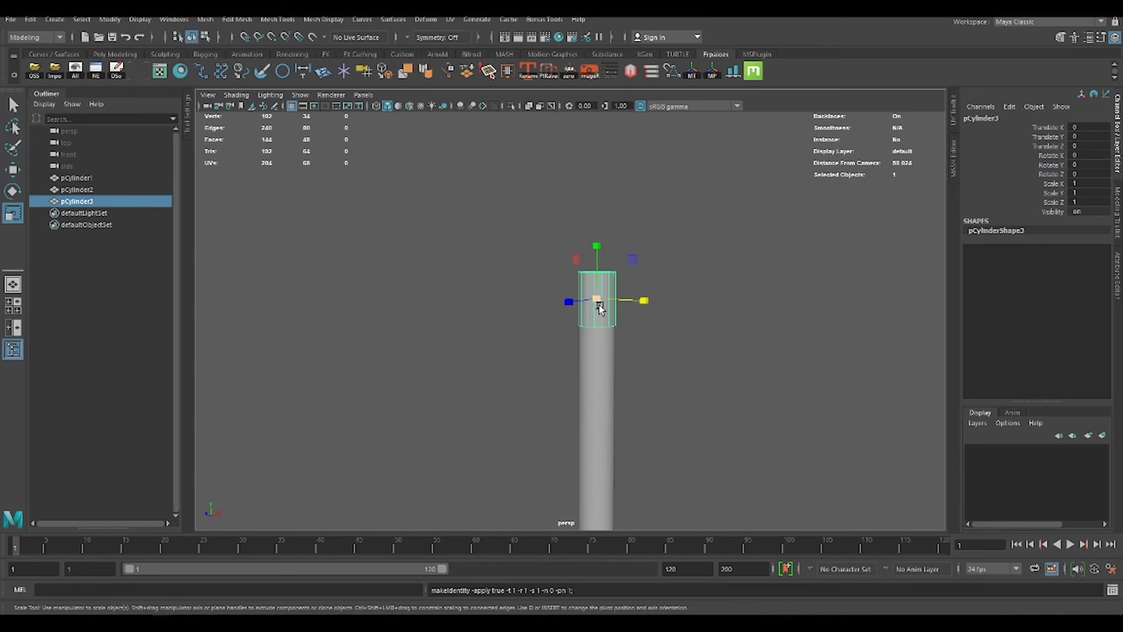
Extrude the top face twice, raising and narrowing the cap, then shrinking it inward.
scroll(648, 306, up, 2)
scroll(738, 313, up, 3)
key(F9)
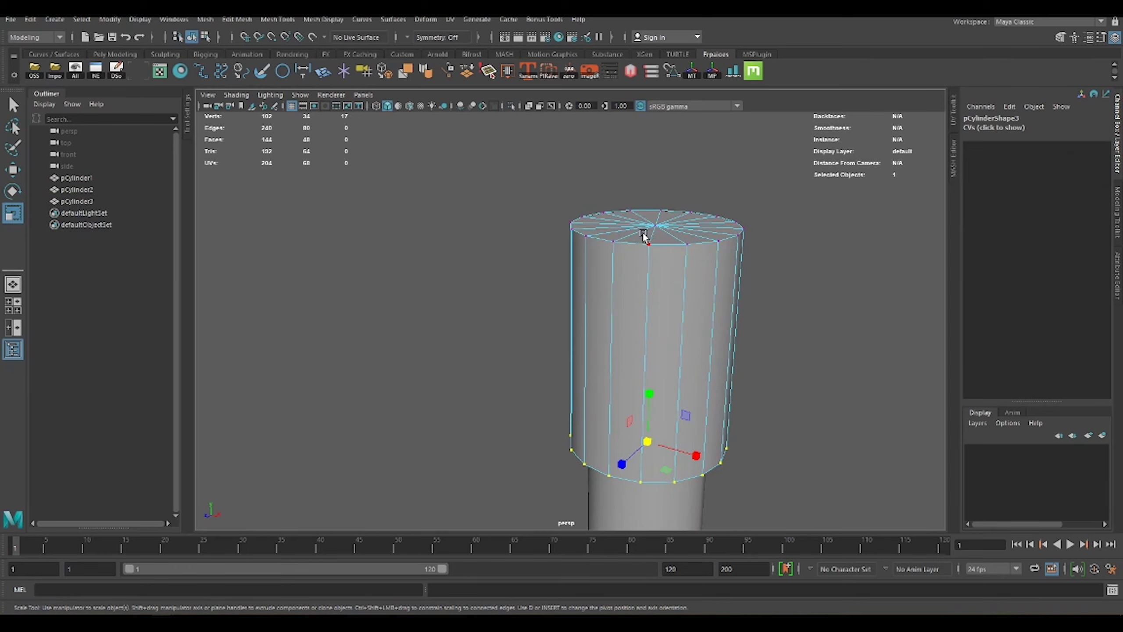
key(ctrl+F11)
key(ctrl+e)
mouse_move(658, 208)
mouse_down()
mouse_move(660, 155)
mouse_move(650, 198)
mouse_move(676, 302)
mouse_up()
key(ctrl+e)
mouse_move(636, 397)
mouse_down()
mouse_move(662, 355)
mouse_move(654, 368)
mouse_move(596, 297)
mouse_up()
Insert an edge loop around the upper band and apply Edit Edge Flow to round the cap.
key(w)
click(592, 288)
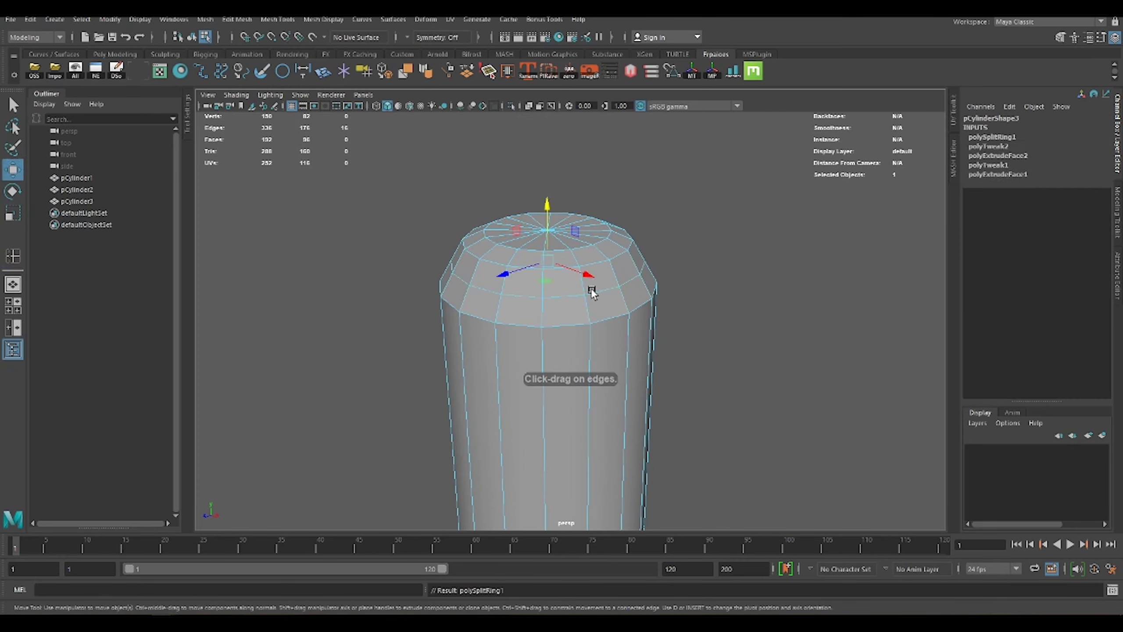
shift+right_drag(720, 251, 731, 340)
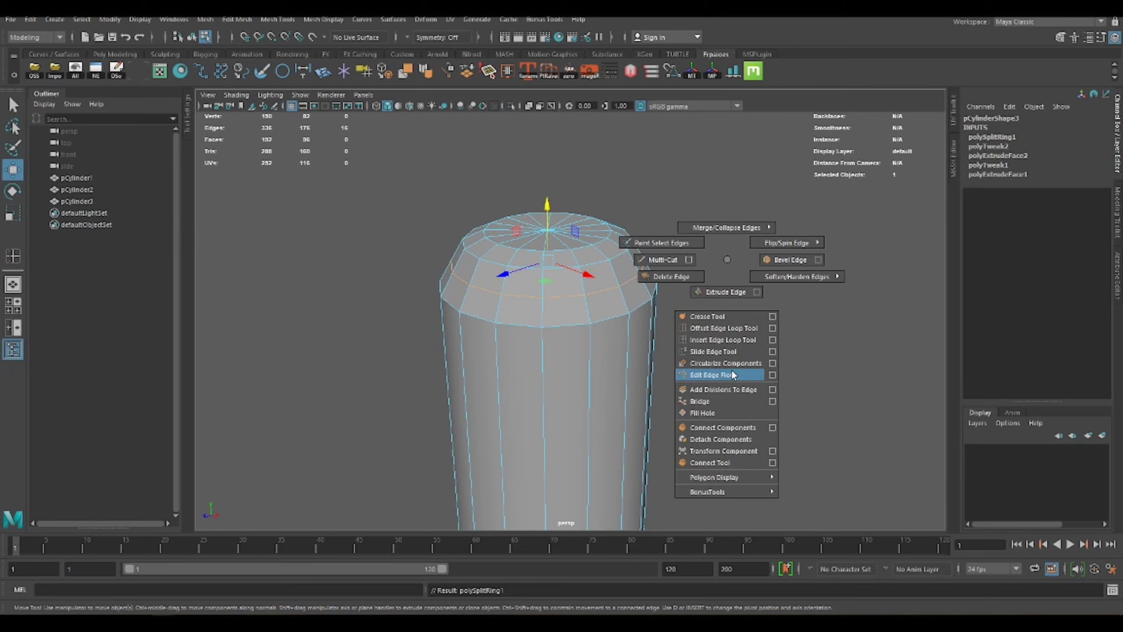
shift+right_drag(726, 260, 716, 375)
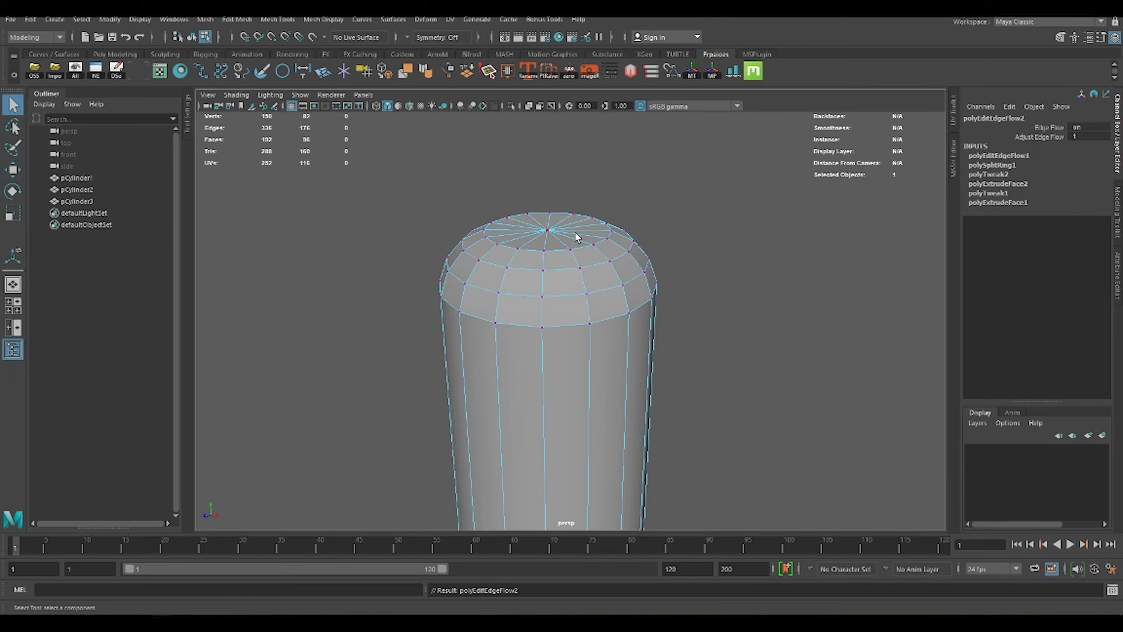
Orbit to inspect the connector, then reselect it and adjust it along the vertical axis.
key(w)
click(739, 150)
mouse_move(739, 150)
alt+mouse_down()
mouse_move(709, 312)
mouse_move(670, 263)
alt+mouse_up()
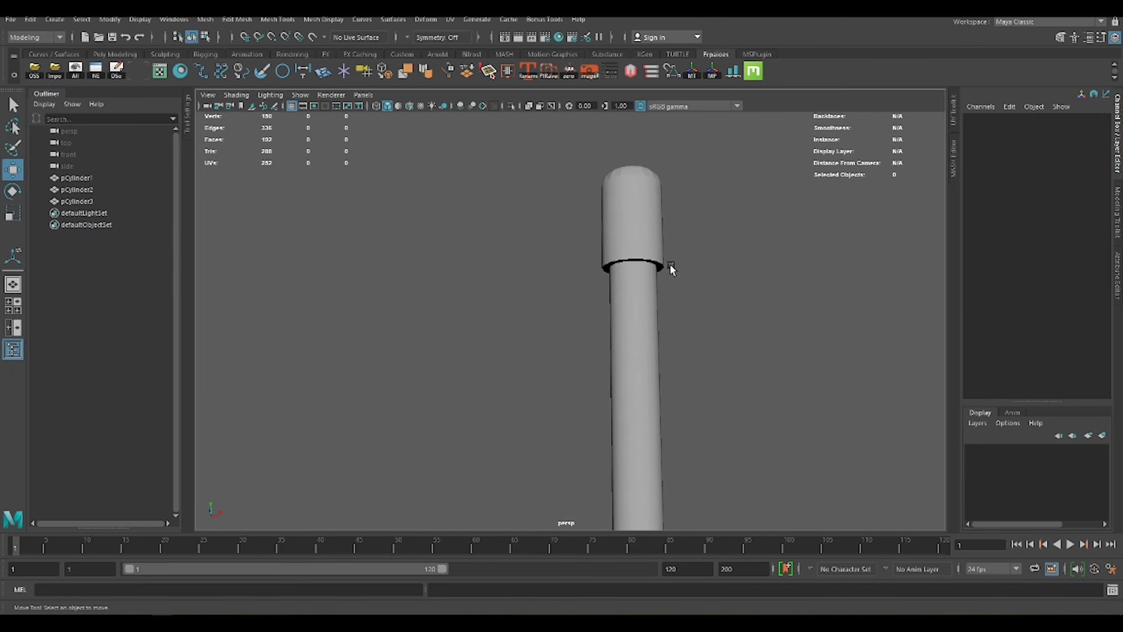
scroll(639, 319, down, 3)
click(640, 319)
click(625, 203)
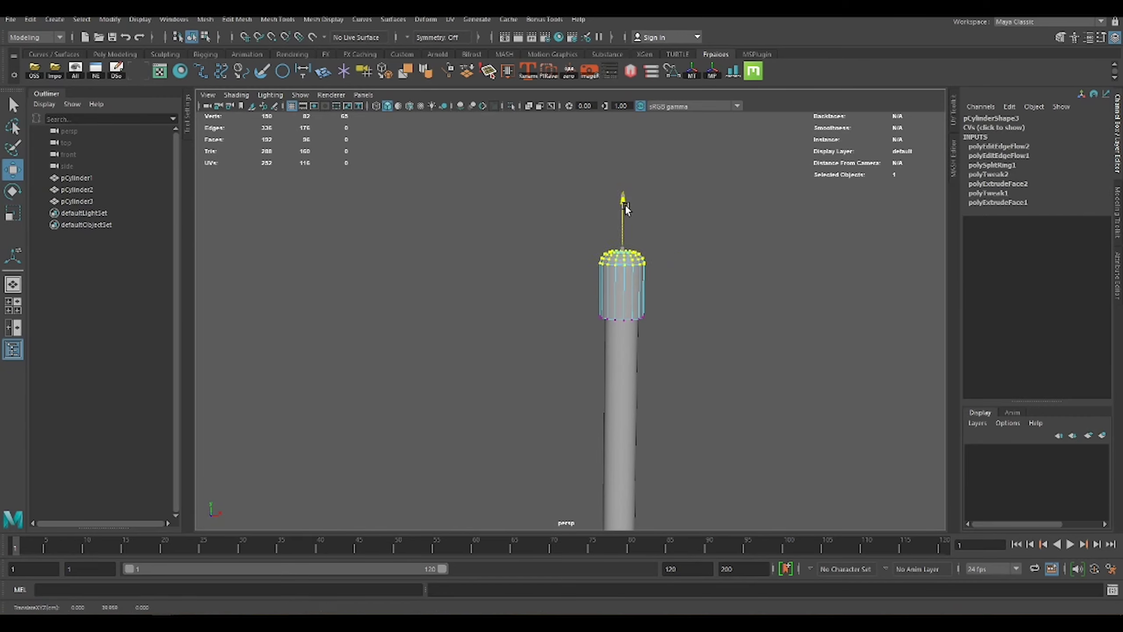
scroll(649, 253, up, 3)
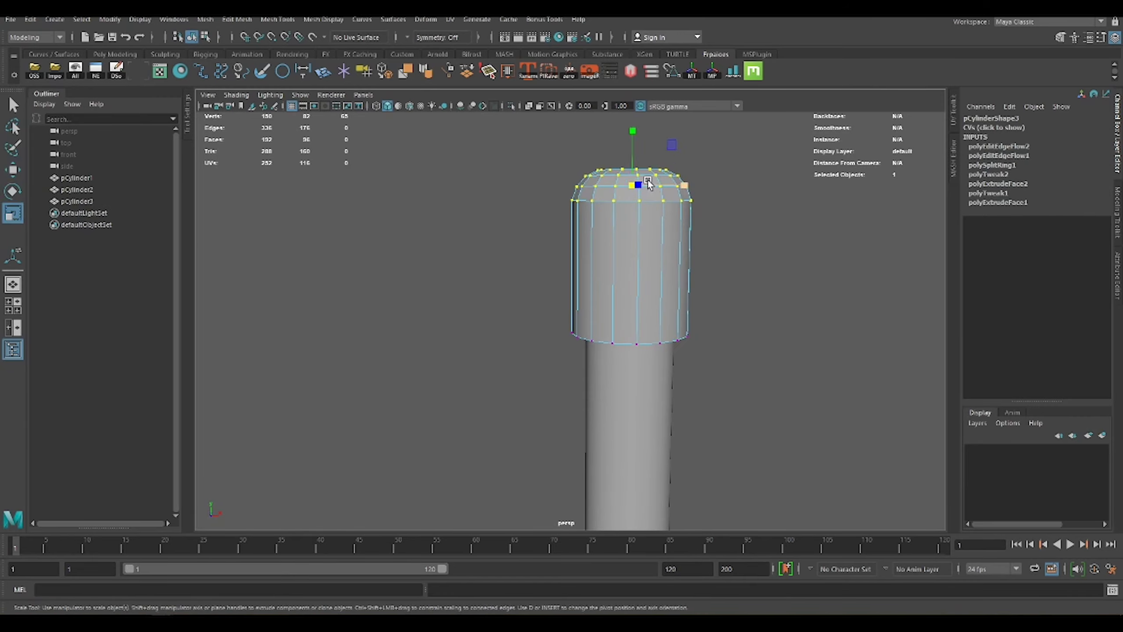
click(734, 190)
scroll(767, 276, down, 5)
Slim the stem slightly, then duplicate the base disc and stand it upright atop the pole.
alt+drag(767, 276, 619, 309)
click(545, 376)
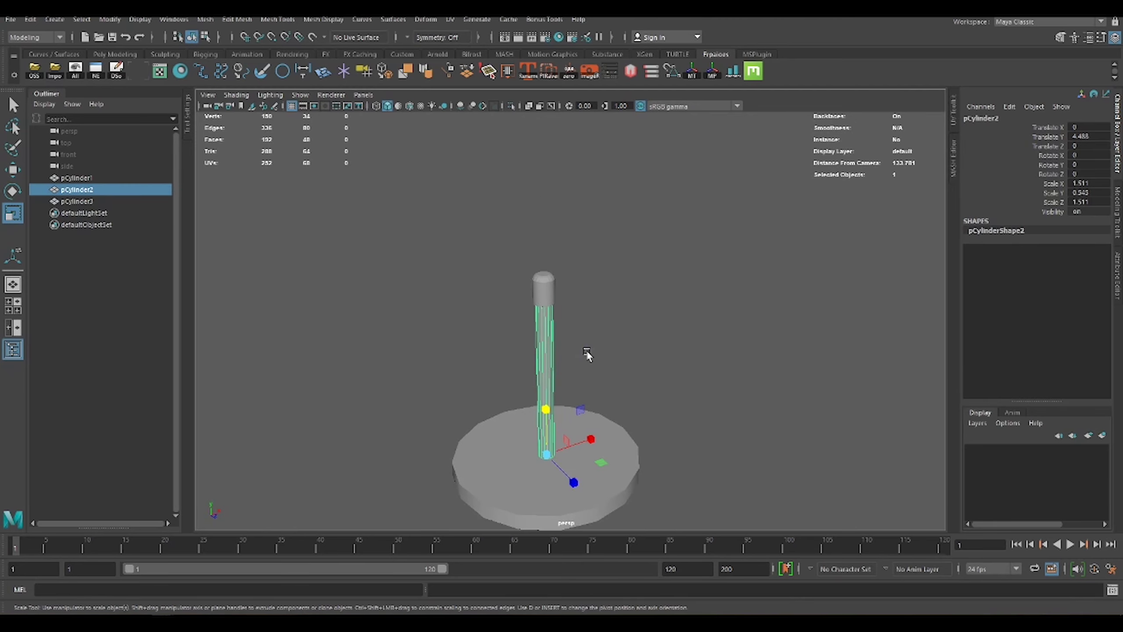
click(593, 446)
key(ctrl+d)
key(w)
key(e)
mouse_move(560, 433)
mouse_down()
mouse_move(561, 227)
mouse_move(544, 288)
mouse_move(558, 260)
mouse_move(543, 133)
mouse_up()
key(r)
key(w)
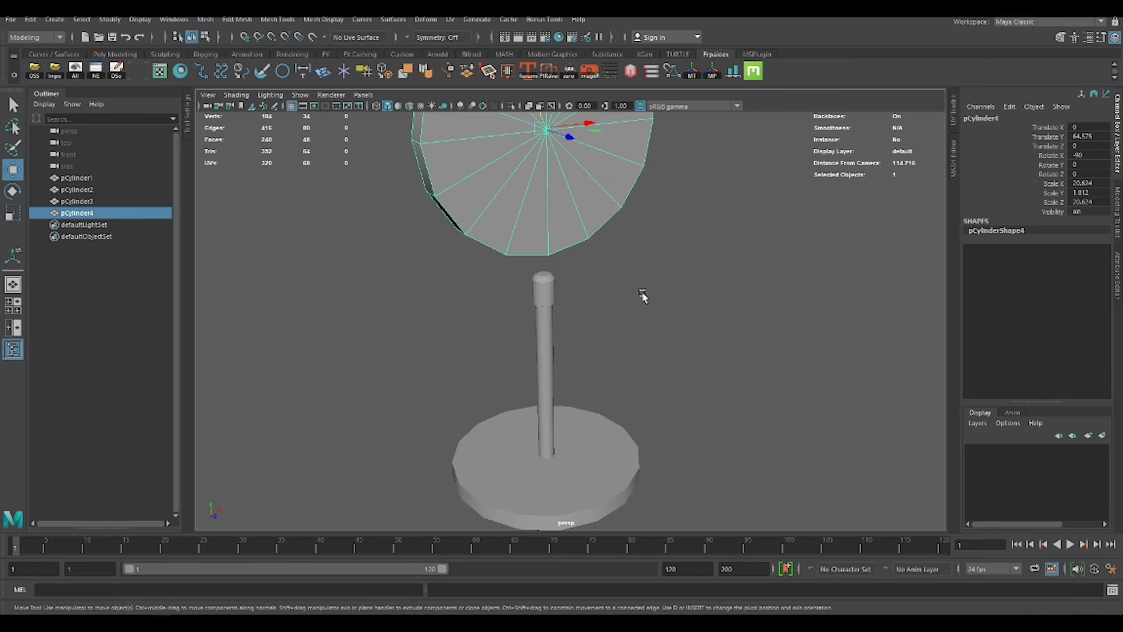
Duplicate the upright disc and move the copy slightly down.
scroll(610, 295, down, 2)
click(610, 296)
alt+drag(610, 295, 515, 263)
scroll(539, 296, up, 3)
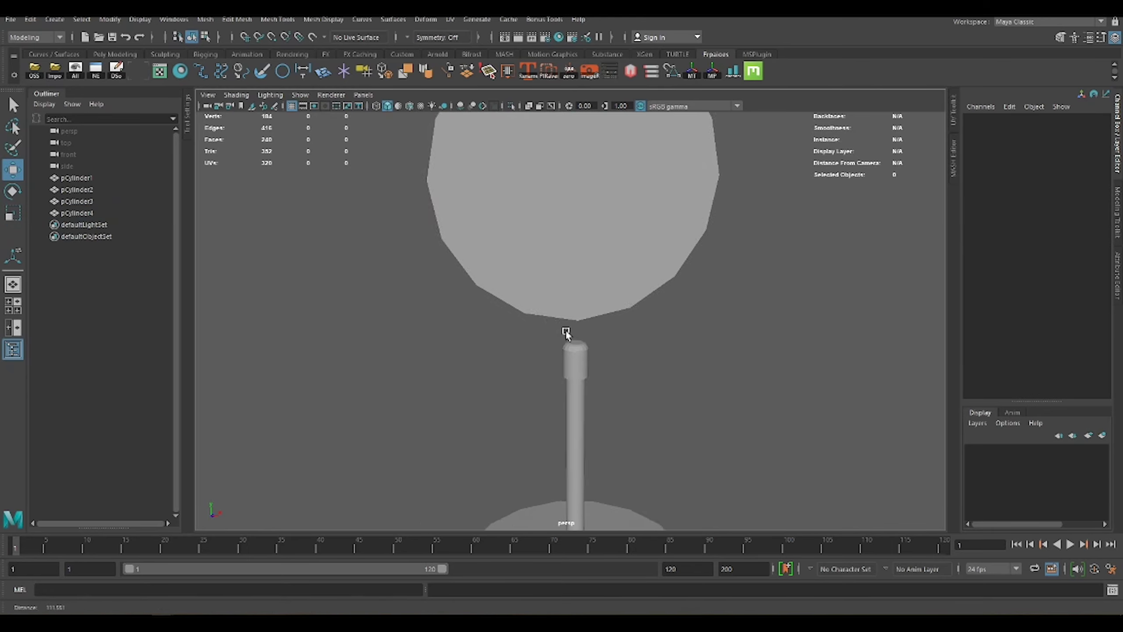
click(577, 227)
key(ctrl+d)
mouse_move(580, 168)
mouse_down()
mouse_move(584, 194)
mouse_move(576, 133)
mouse_up()
Duplicate the stem, raise the copy toward the disc and shrink it into a connector cylinder.
click(630, 315)
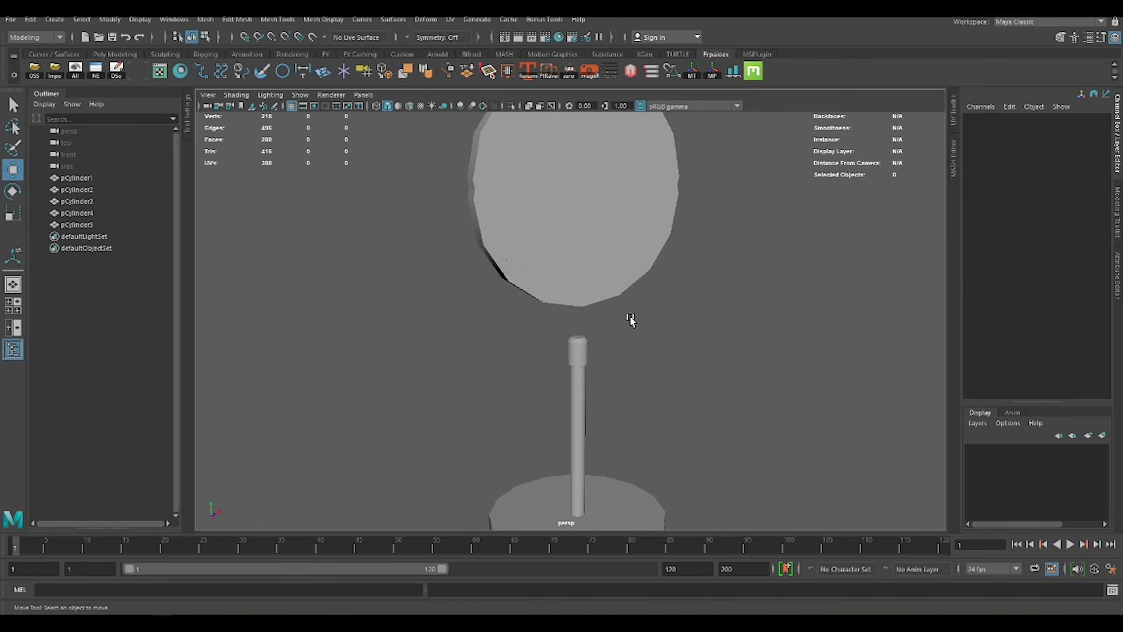
click(584, 399)
key(ctrl+d)
drag(585, 399, 580, 290)
key(r)
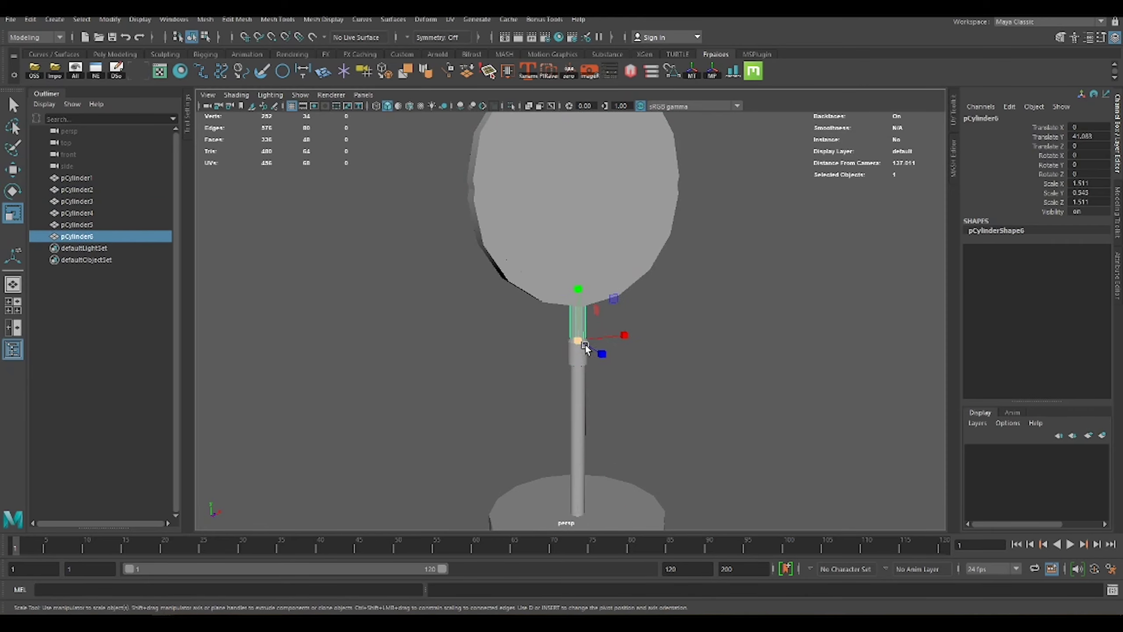
scroll(747, 446, up, 5)
scroll(747, 446, up, 3)
drag(608, 402, 600, 402)
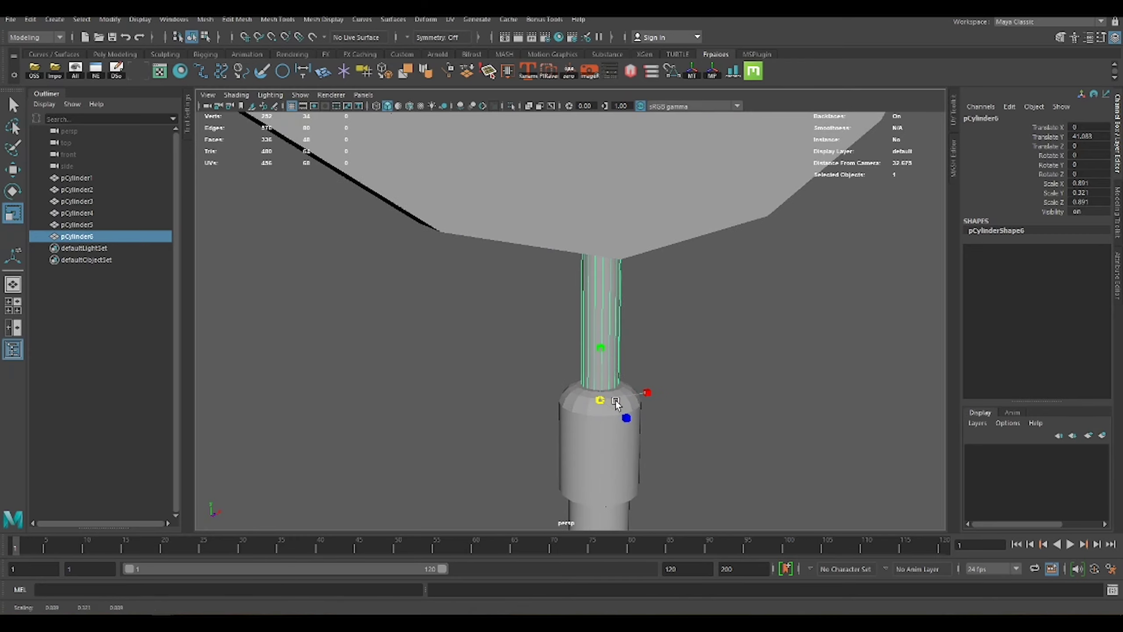
Taper the connector's top vertex ring to about 0.48 scale and lower it into a cone.
key(alt+x)
alt+middle_drag(691, 431, 691, 356)
right_drag(690, 310, 666, 311)
key(w)
mouse_move(562, 292)
mouse_down()
mouse_move(628, 320)
mouse_move(757, 331)
mouse_move(626, 253)
mouse_move(611, 189)
mouse_up()
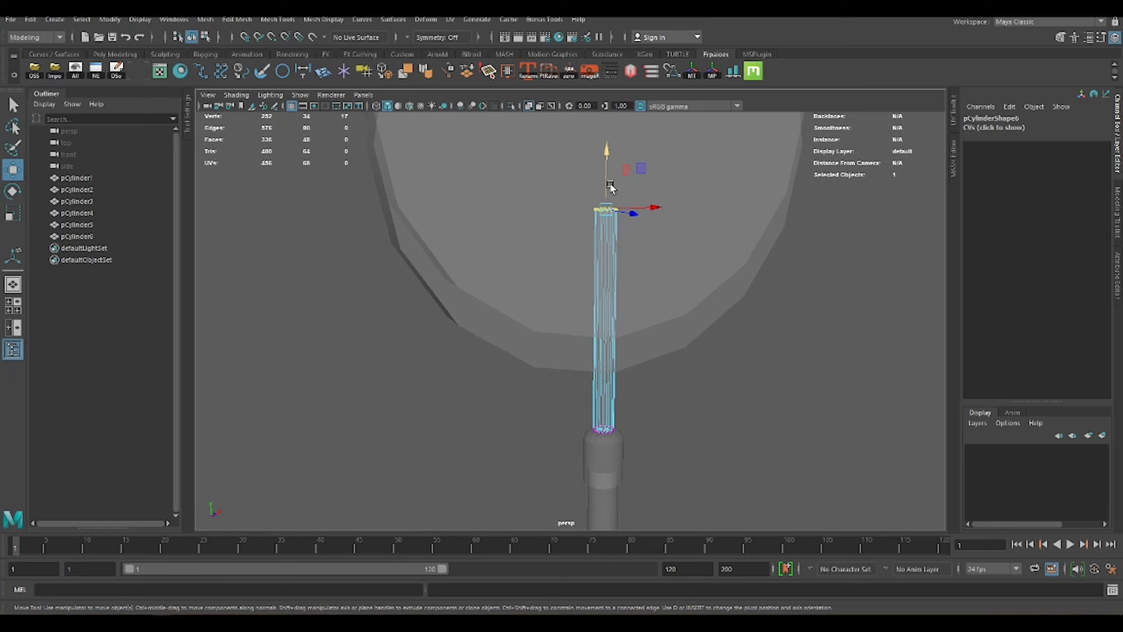
alt+drag(620, 332, 546, 325)
key(e)
key(r)
mouse_move(591, 287)
mouse_down()
mouse_move(553, 283)
mouse_move(574, 305)
mouse_up()
key(w)
Select the bowl cylinder and orbit to look up at it.
click(604, 266)
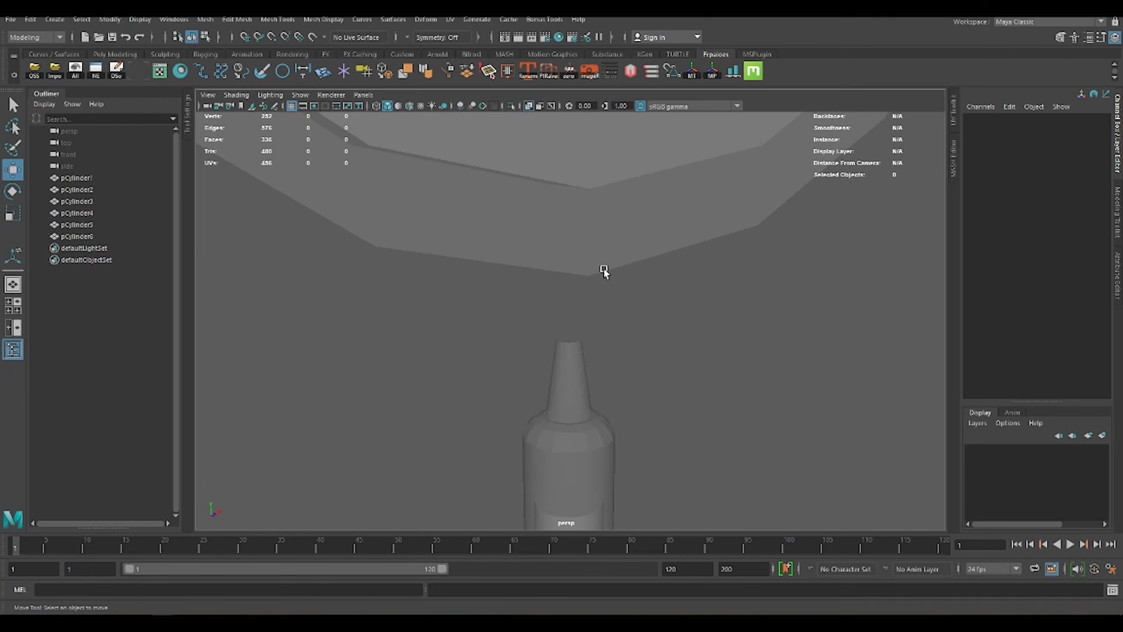
click(582, 237)
mouse_move(685, 295)
alt+mouse_down()
mouse_move(538, 297)
mouse_move(559, 293)
alt+mouse_up()
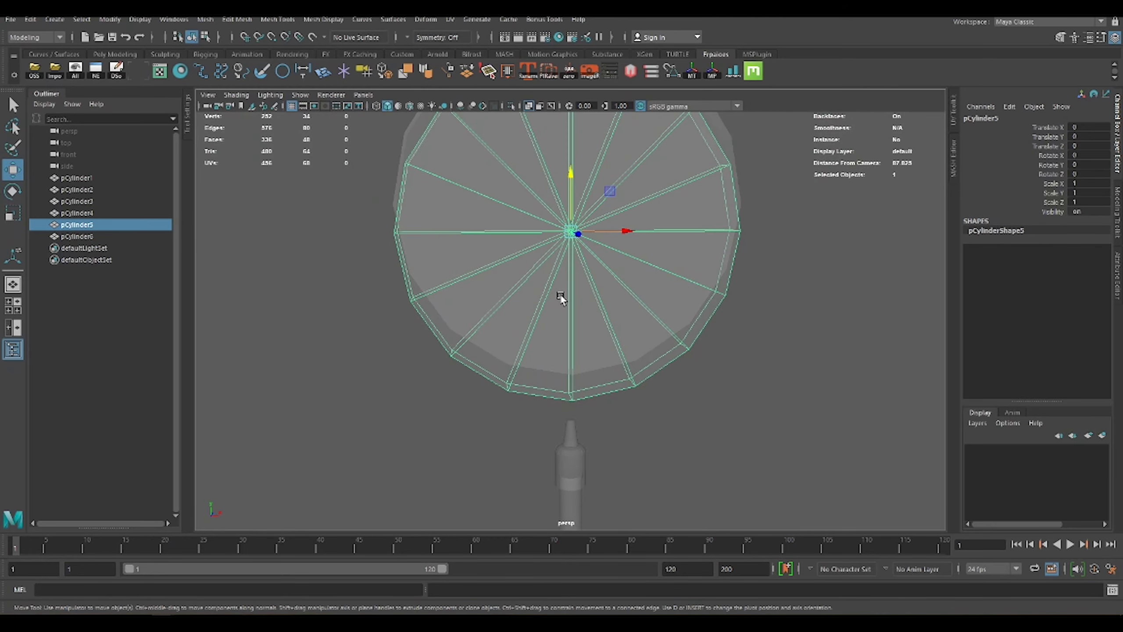
Reposition the bowl pCylinder5 with the frame disc, lowering it onto the stem.
key(e)
key(r)
key(e)
mouse_move(570, 228)
mouse_down()
mouse_move(573, 205)
mouse_move(602, 200)
mouse_up()
key(r)
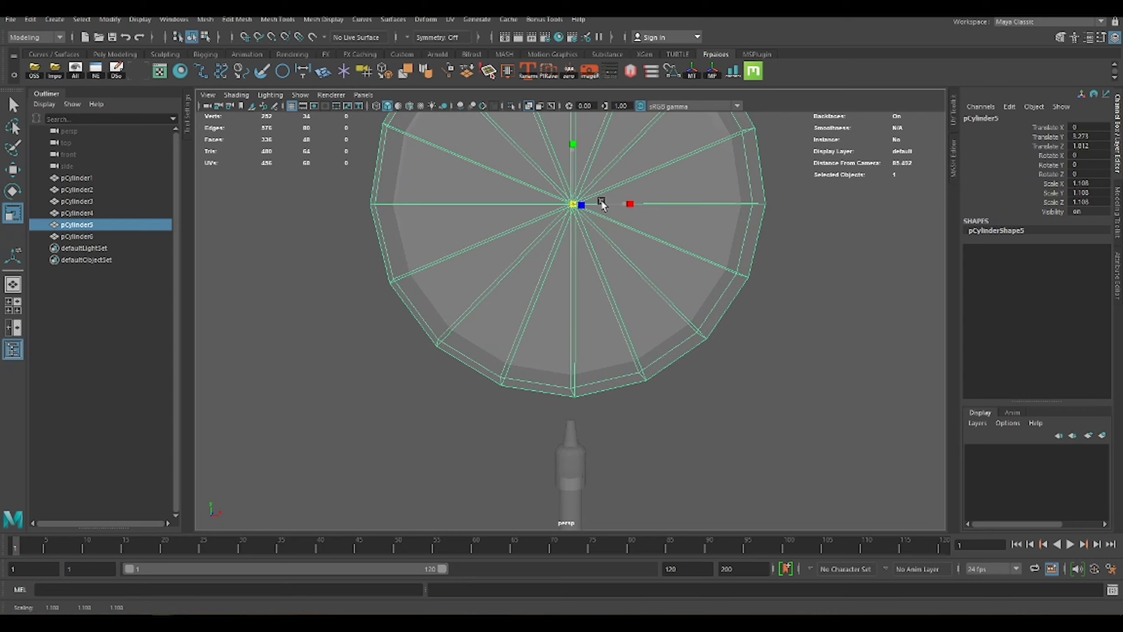
key(ctrl+z)
shift+click(700, 263)
key(w)
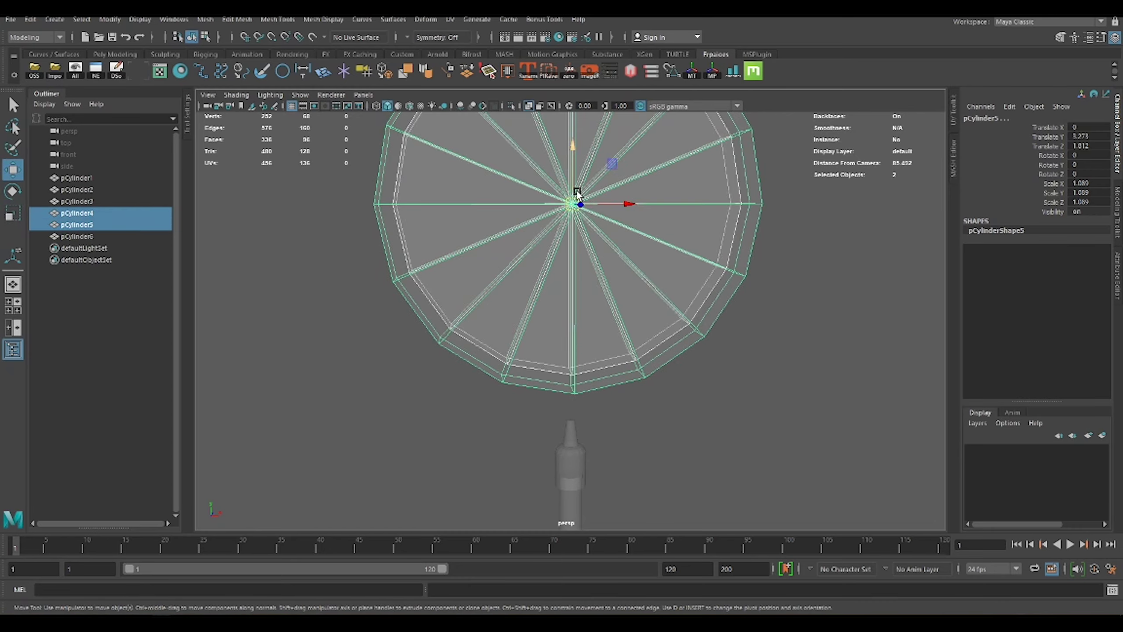
drag(573, 181, 579, 218)
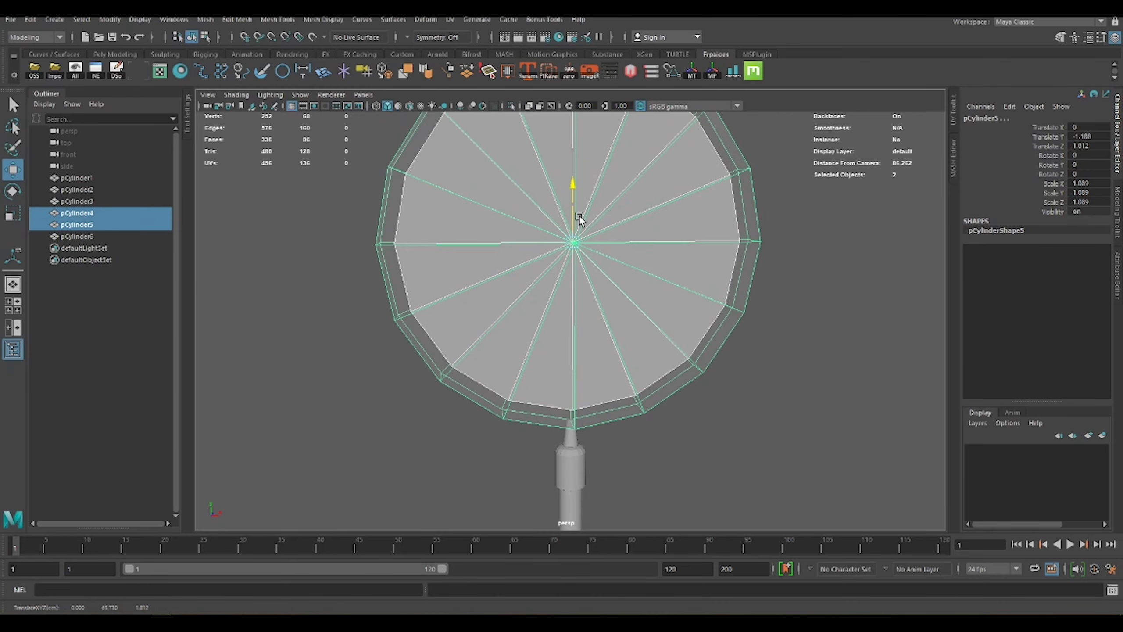
click(742, 389)
Delete the bowl's upper-half faces and inner cap faces, leaving a half-ring arc.
alt+drag(710, 359, 667, 334)
drag(720, 380, 601, 310)
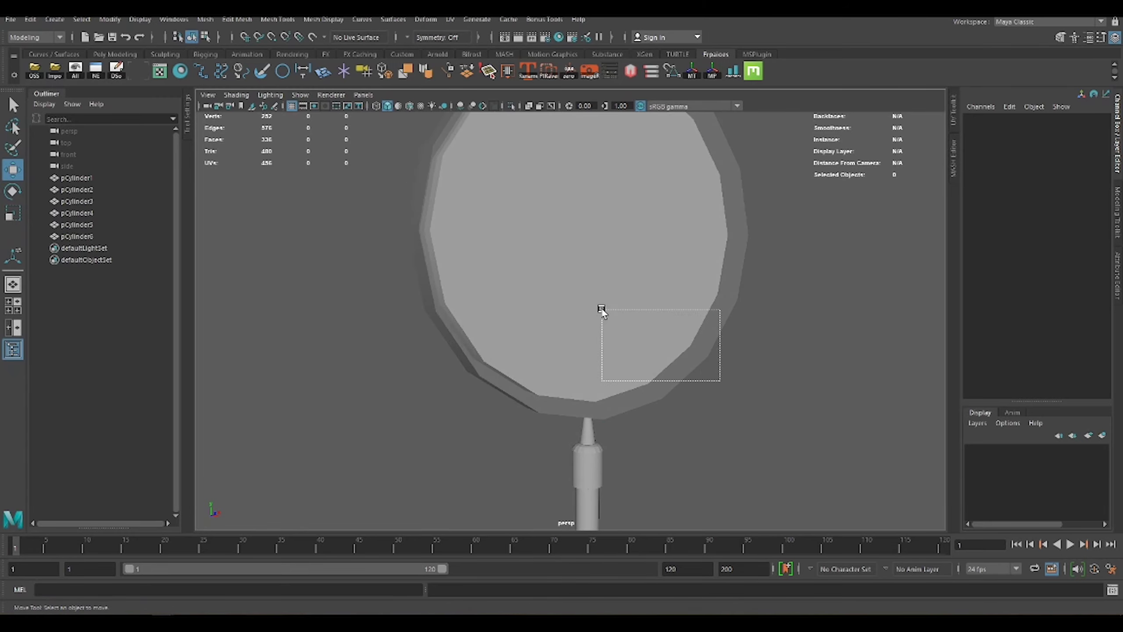
click(730, 389)
mouse_move(730, 389)
alt+mouse_down()
mouse_move(623, 330)
mouse_move(612, 397)
alt+mouse_up()
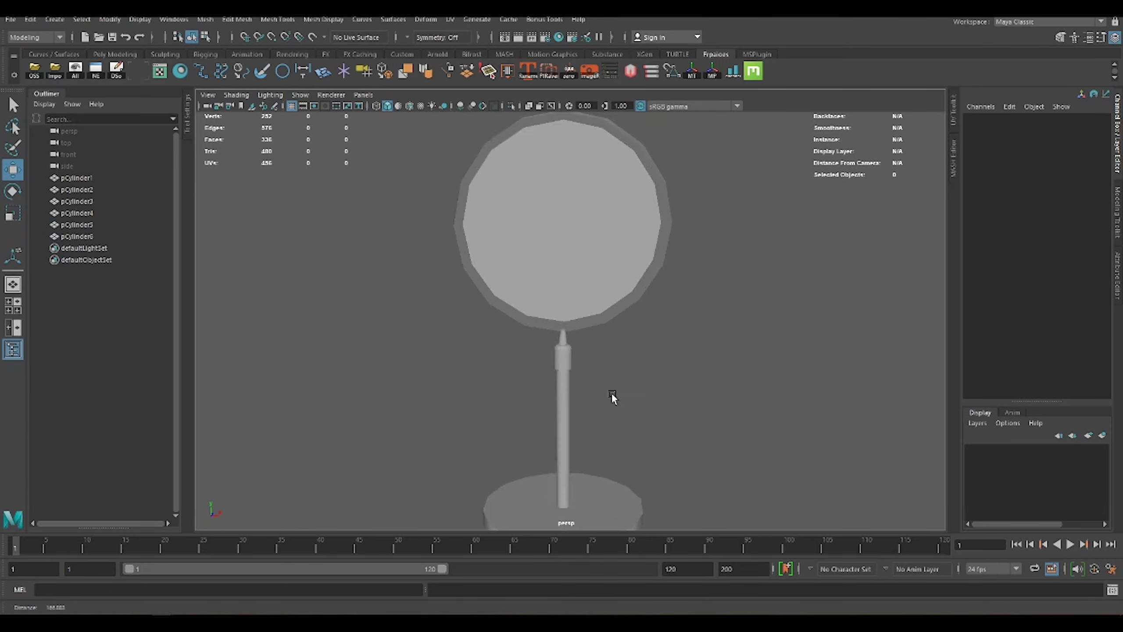
click(628, 310)
right_drag(790, 247, 790, 258)
drag(420, 150, 761, 319)
key(Delete)
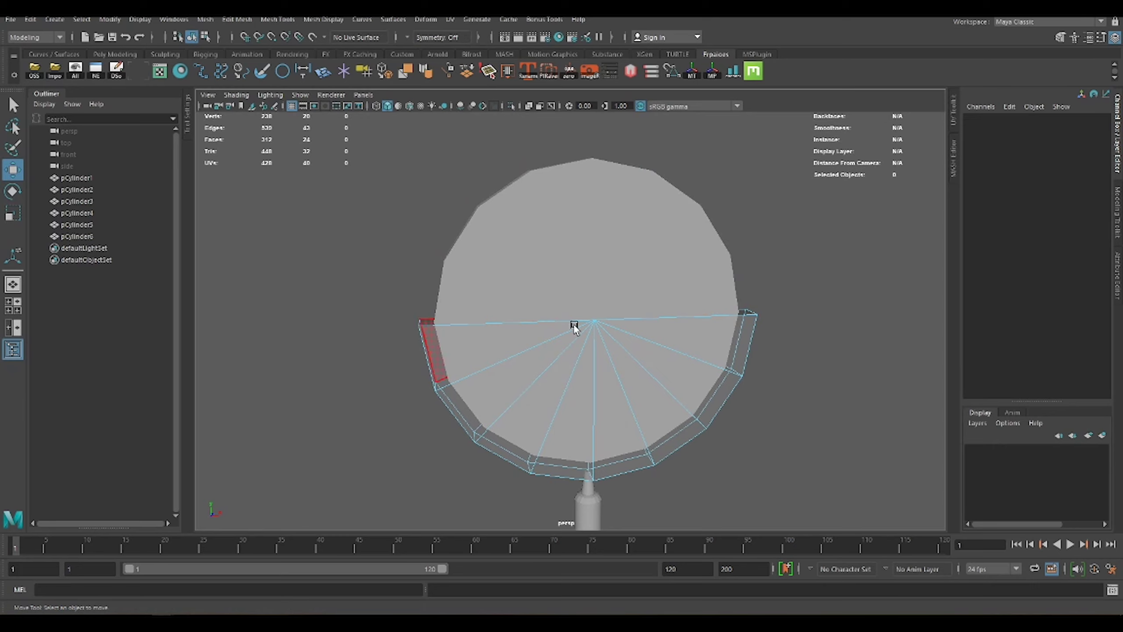
double_click(574, 327)
key(Delete)
Extract the frame disc pCylinder4's front faces into a separate piece.
click(681, 339)
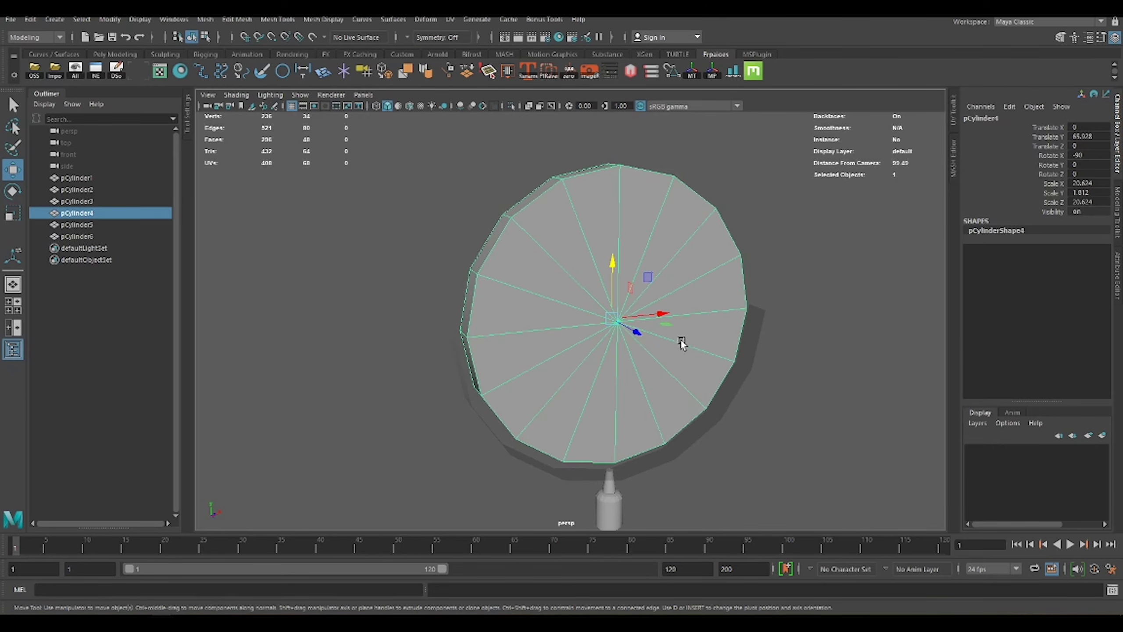
shift+right_drag(685, 282, 689, 327)
key(ctrl+e)
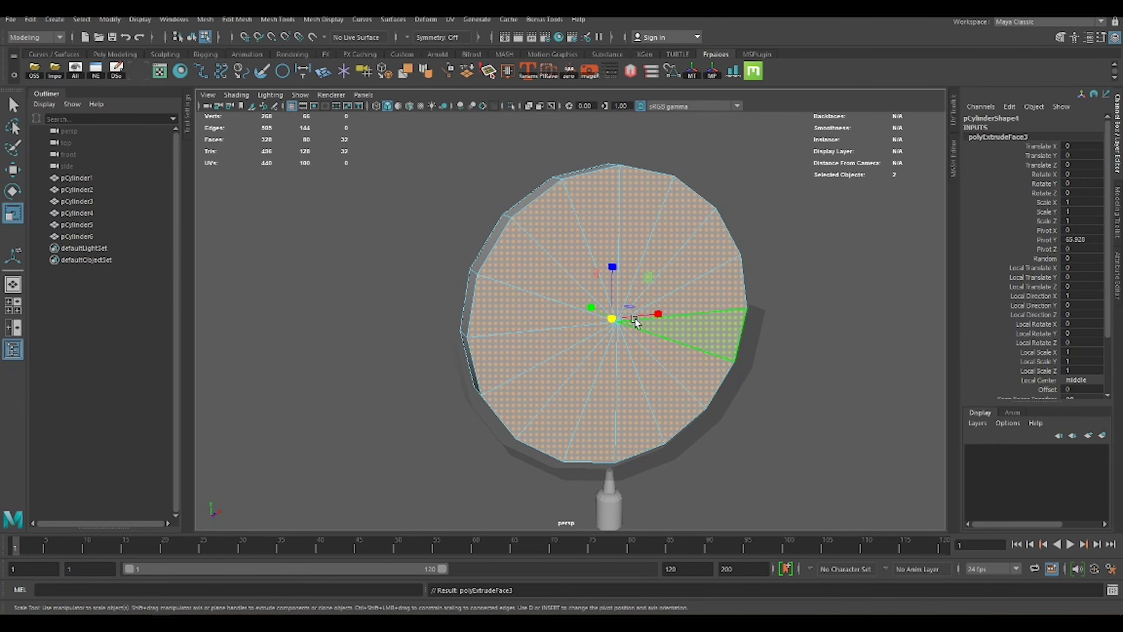
shift+right_drag(652, 290, 742, 276)
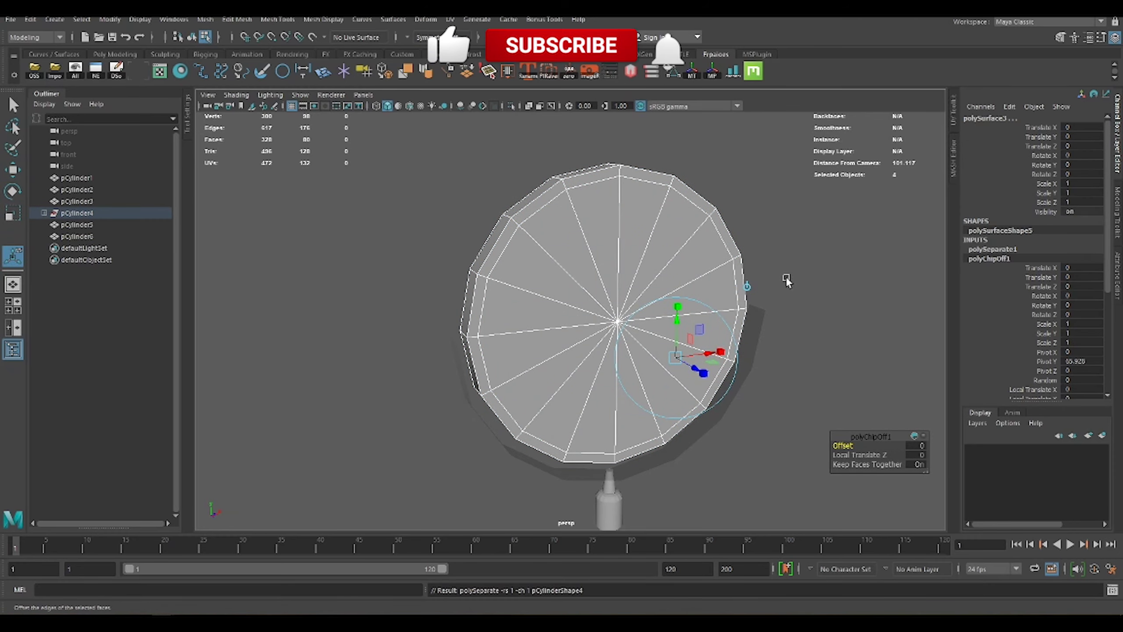
Scale the separated mirror face polySurface2 thinner in Z.
click(734, 233)
key(w)
alt+drag(734, 233, 747, 288)
alt+drag(670, 212, 592, 253)
click(591, 254)
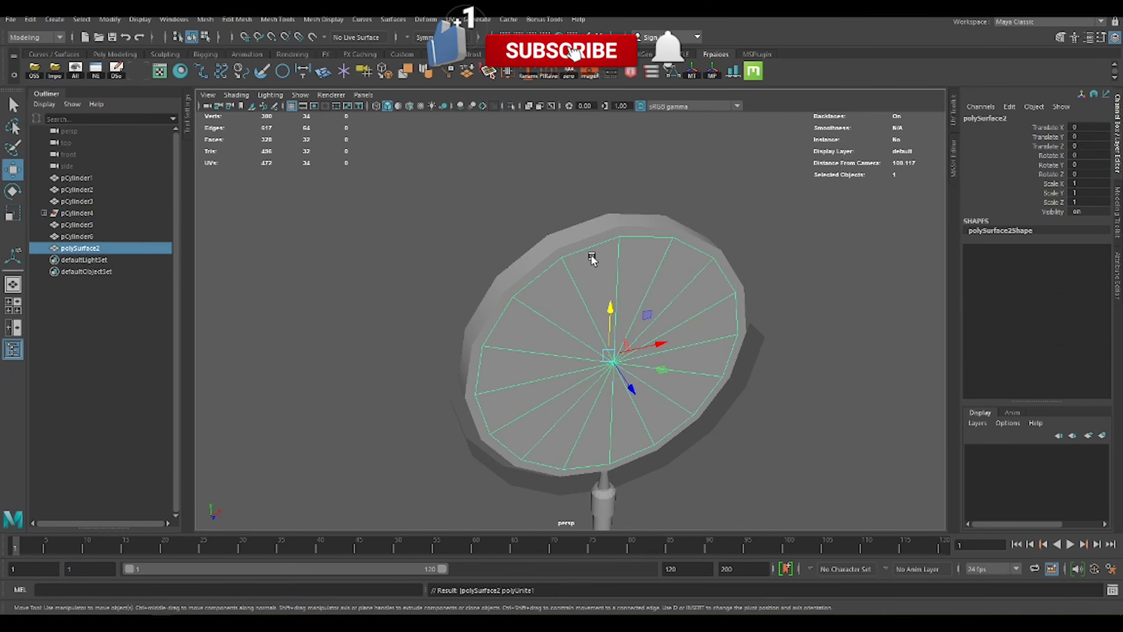
key(r)
drag(629, 383, 615, 367)
click(756, 241)
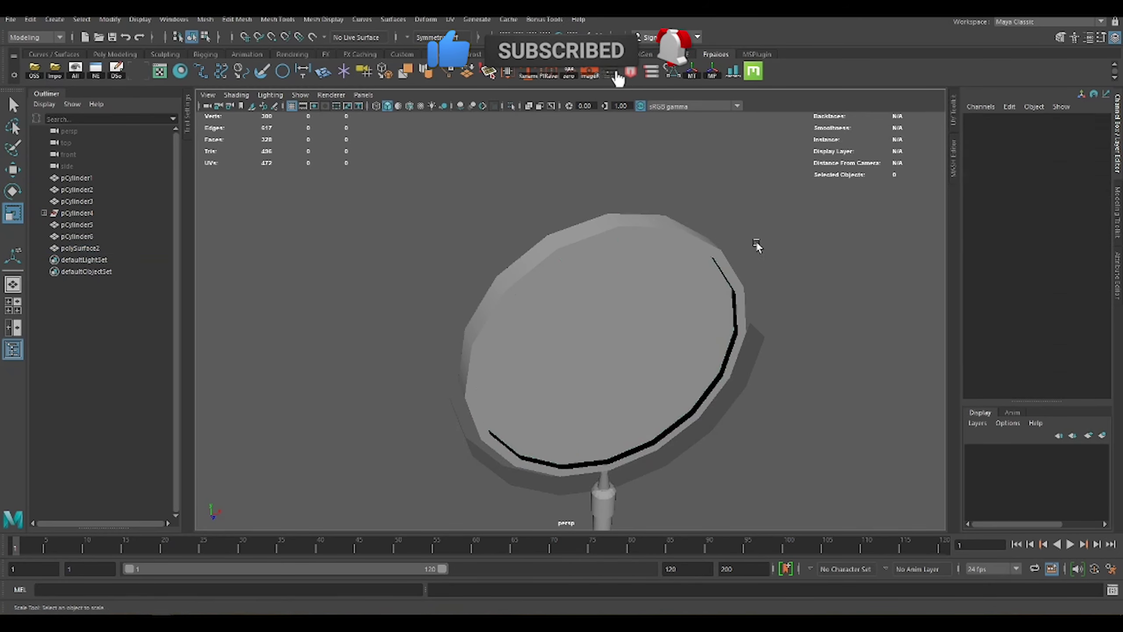
alt+drag(756, 240, 747, 277)
click(688, 286)
Move the holder arc pCylinder5 back in Z behind the frame.
click(754, 332)
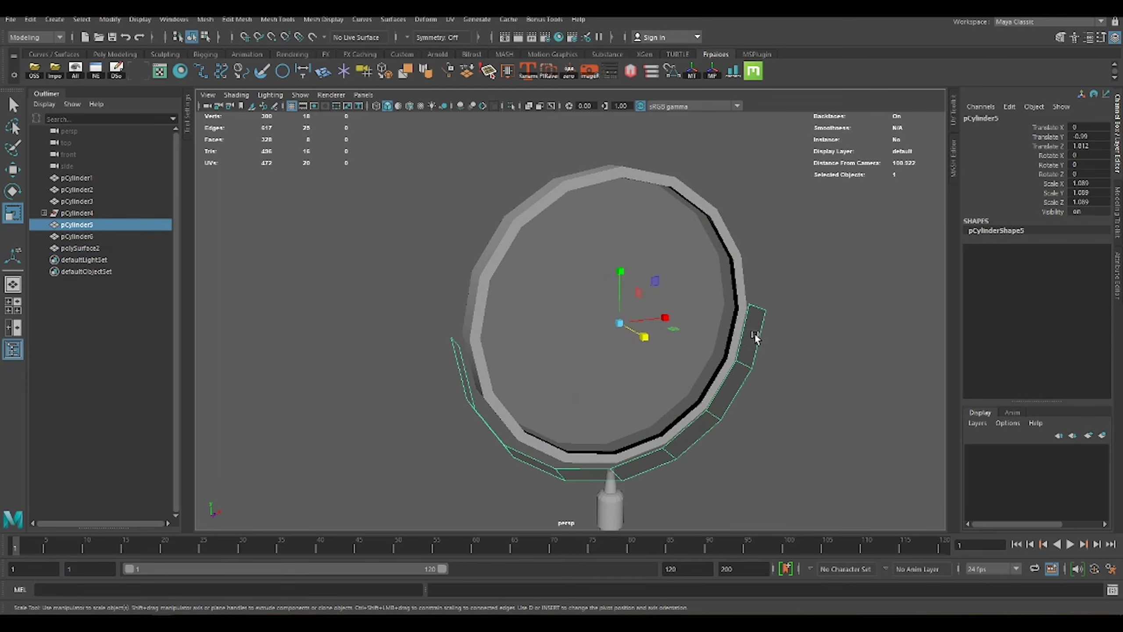
mouse_move(754, 333)
alt+mouse_down()
mouse_move(675, 258)
mouse_move(672, 325)
alt+mouse_up()
alt+right_drag(672, 325, 614, 383)
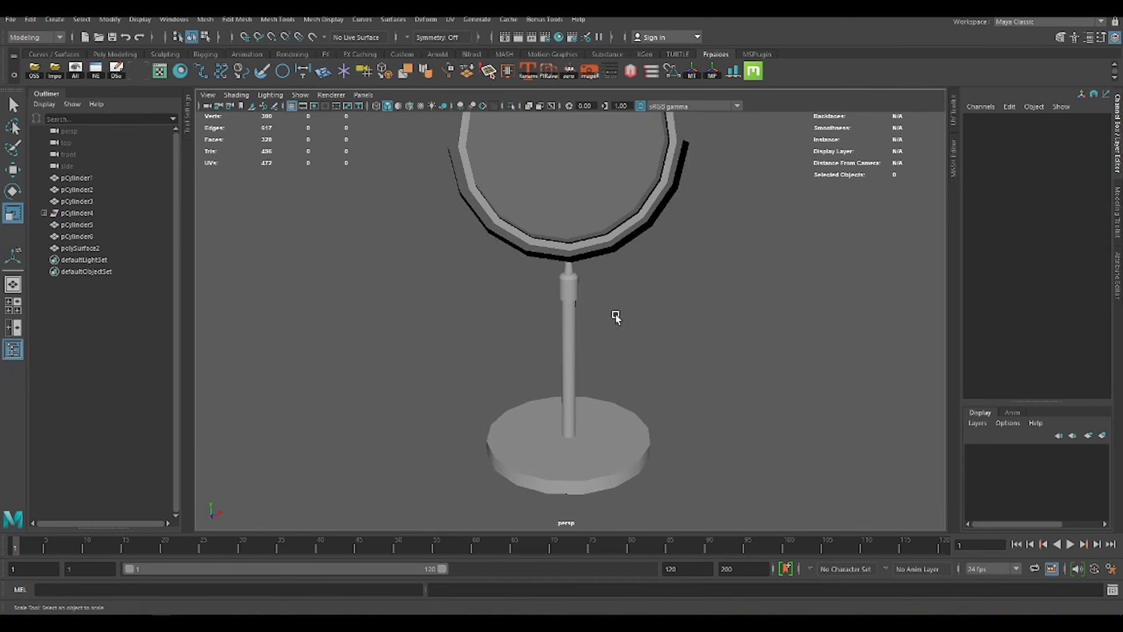
alt+drag(614, 383, 675, 266)
scroll(677, 272, up, 5)
key(w)
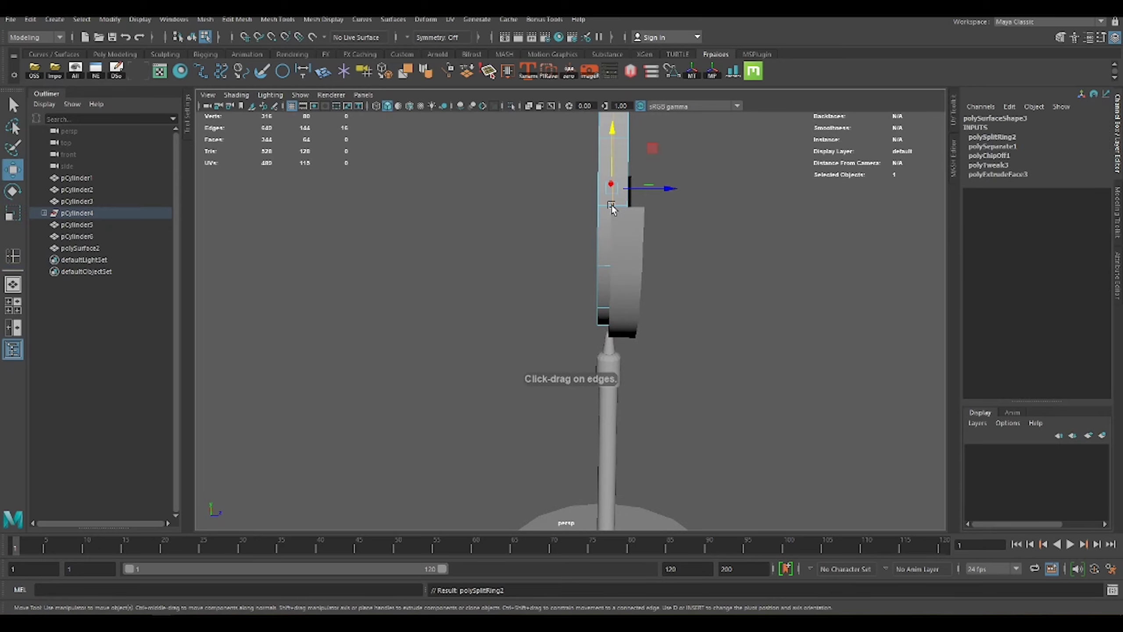
click(625, 265)
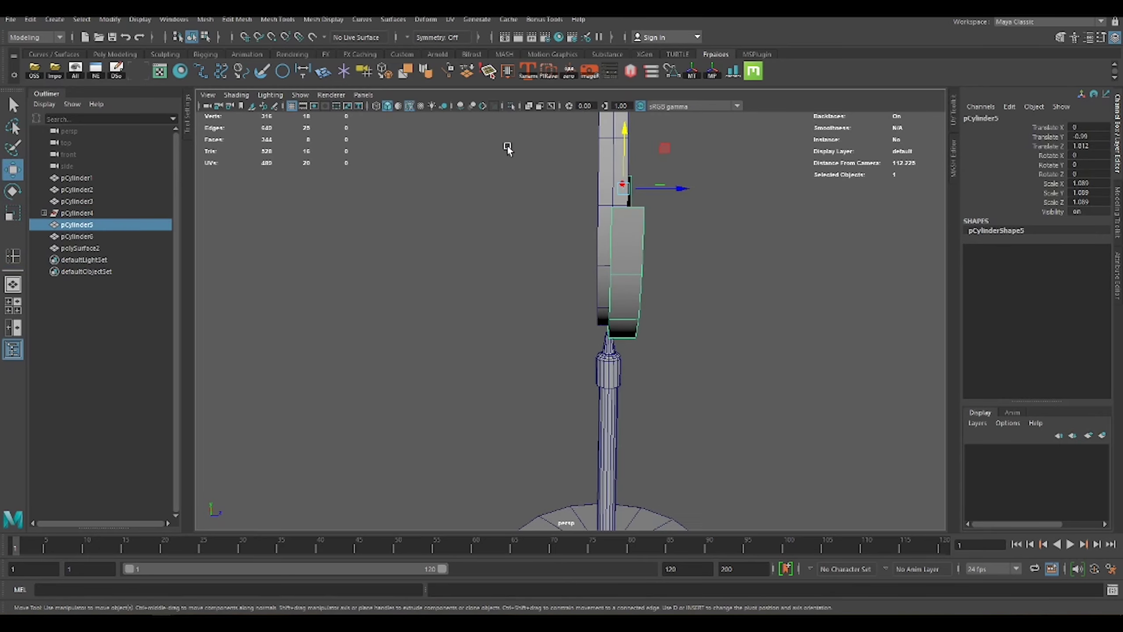
mouse_move(663, 188)
mouse_down()
mouse_move(610, 199)
mouse_move(571, 272)
mouse_move(647, 393)
mouse_up()
click(647, 394)
Select the base disc pCylinder1 from a view looking down on it.
key(r)
click(553, 182)
alt+drag(552, 183, 524, 219)
scroll(565, 295, down, 3)
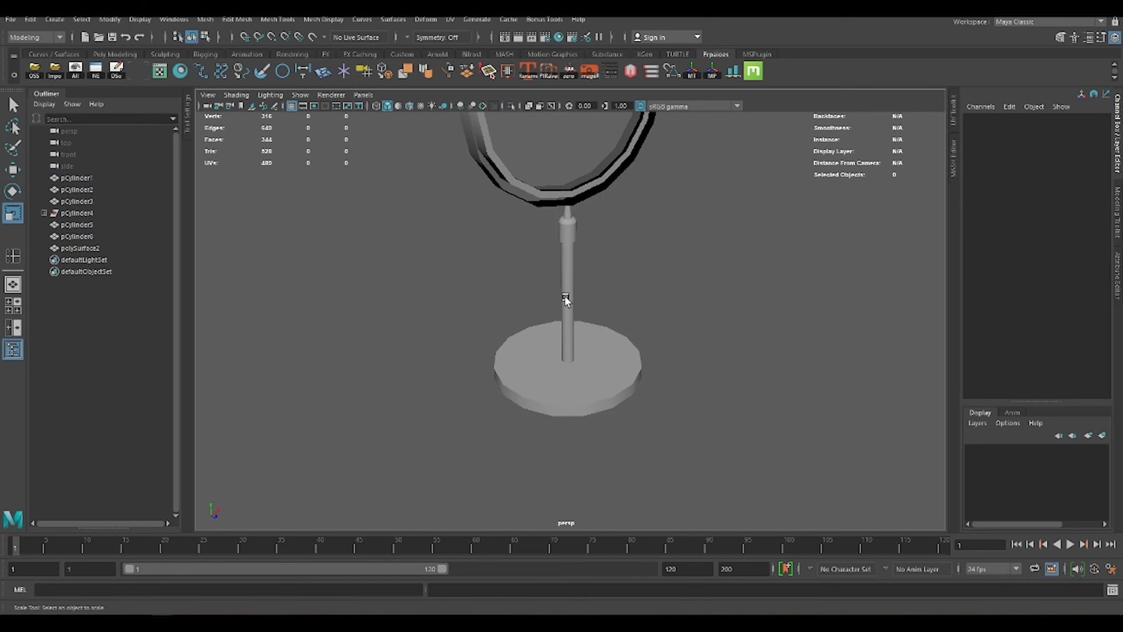
alt+drag(565, 295, 550, 253)
scroll(550, 253, up, 5)
click(562, 269)
scroll(491, 234, down, 2)
Enlarge the base slightly and split off its top faces as a slightly smaller disc.
middle_drag(491, 234, 500, 230)
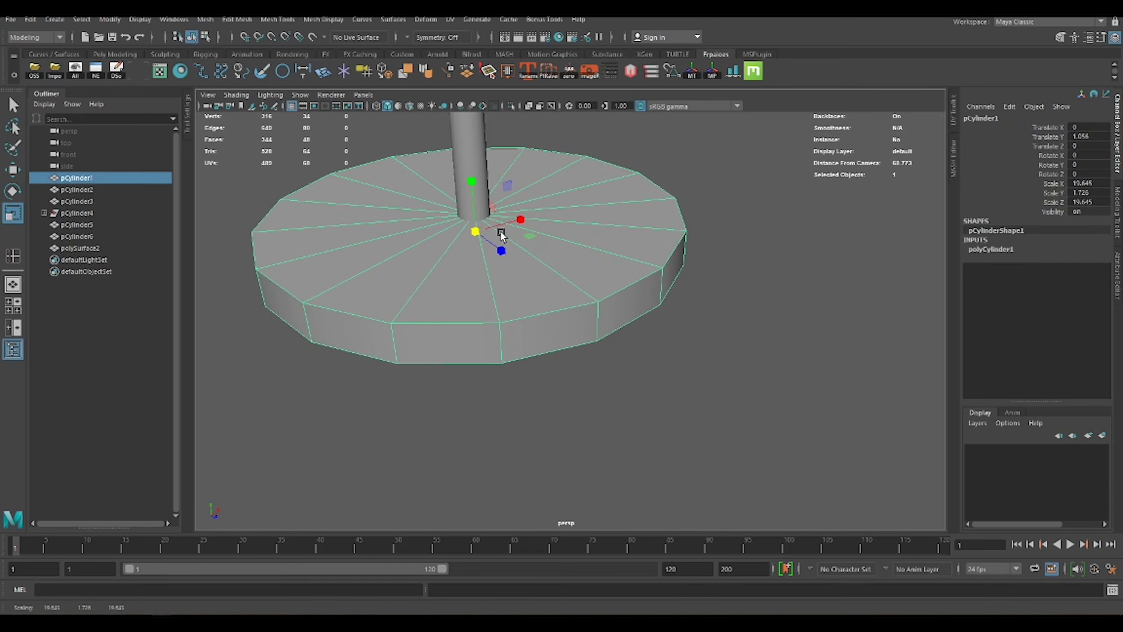
mouse_move(500, 230)
alt+mouse_down()
mouse_move(651, 335)
mouse_move(582, 278)
mouse_move(561, 334)
alt+mouse_up()
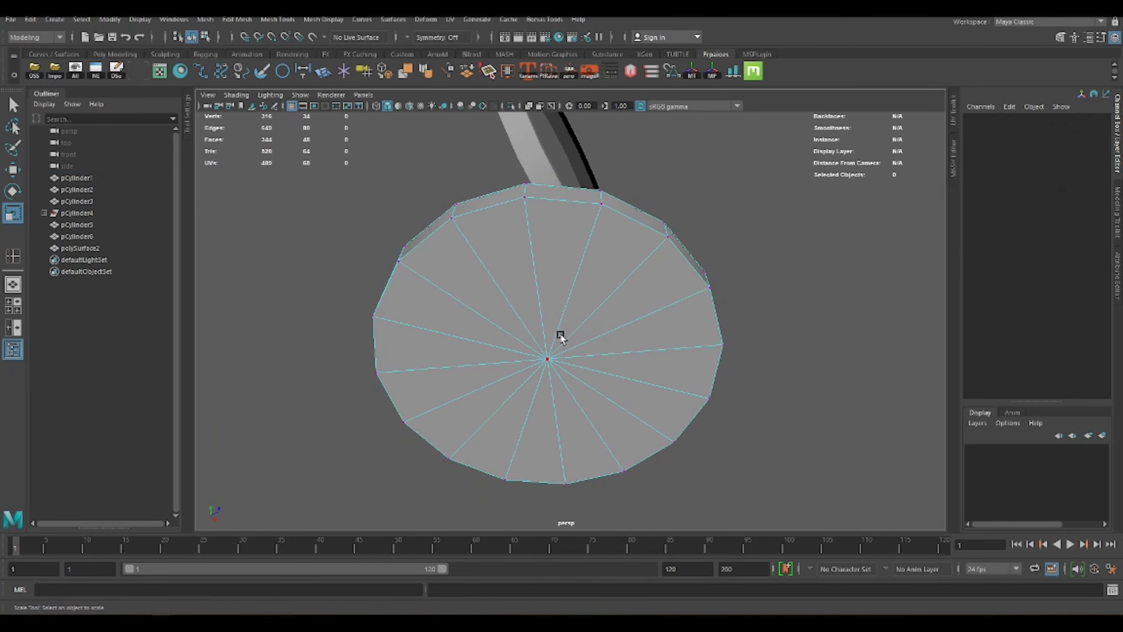
shift+right_drag(774, 290, 799, 321)
right_click(646, 302)
click(642, 312)
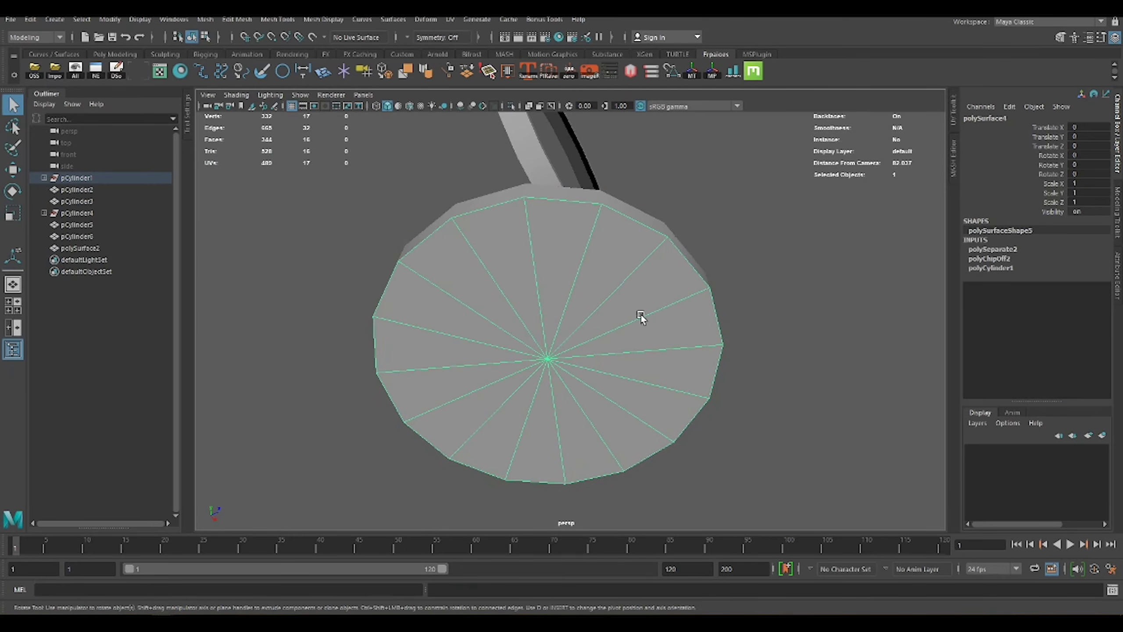
key(r)
drag(548, 359, 542, 359)
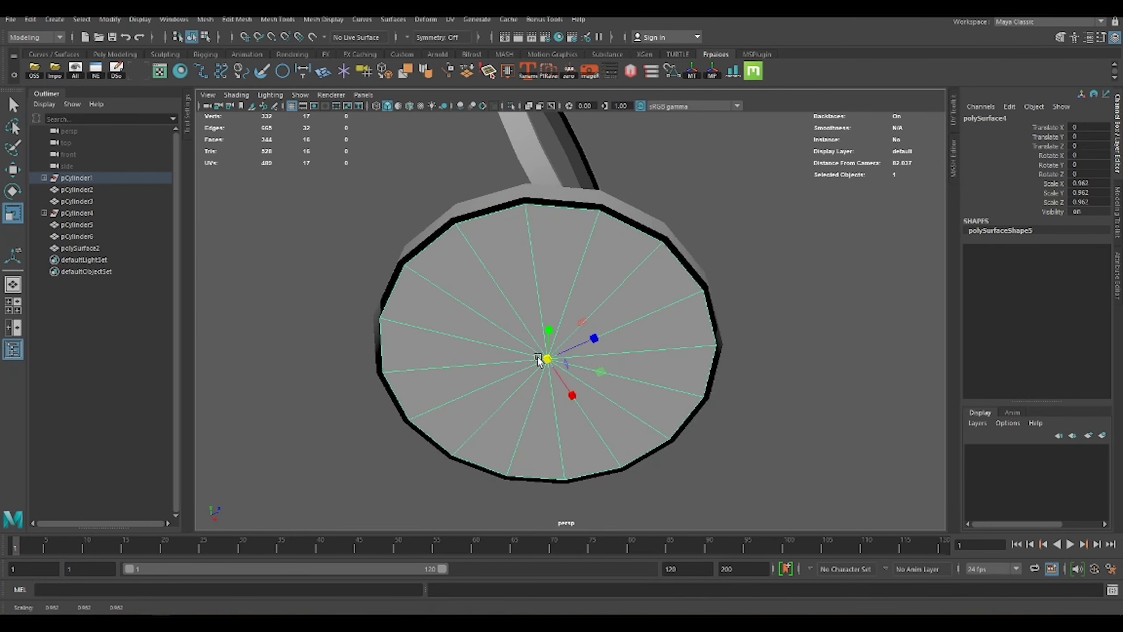
Extrude the top disc's rim edges outward.
right_drag(624, 327, 544, 354)
shift+right_drag(777, 276, 722, 372)
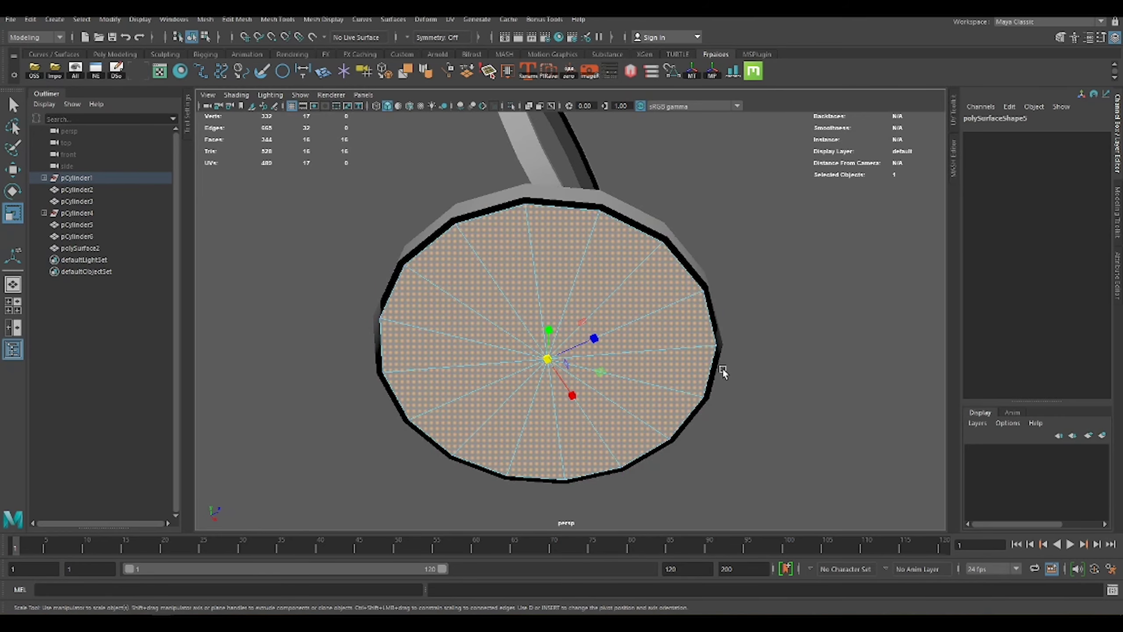
key(ctrl+e)
key(ctrl+z)
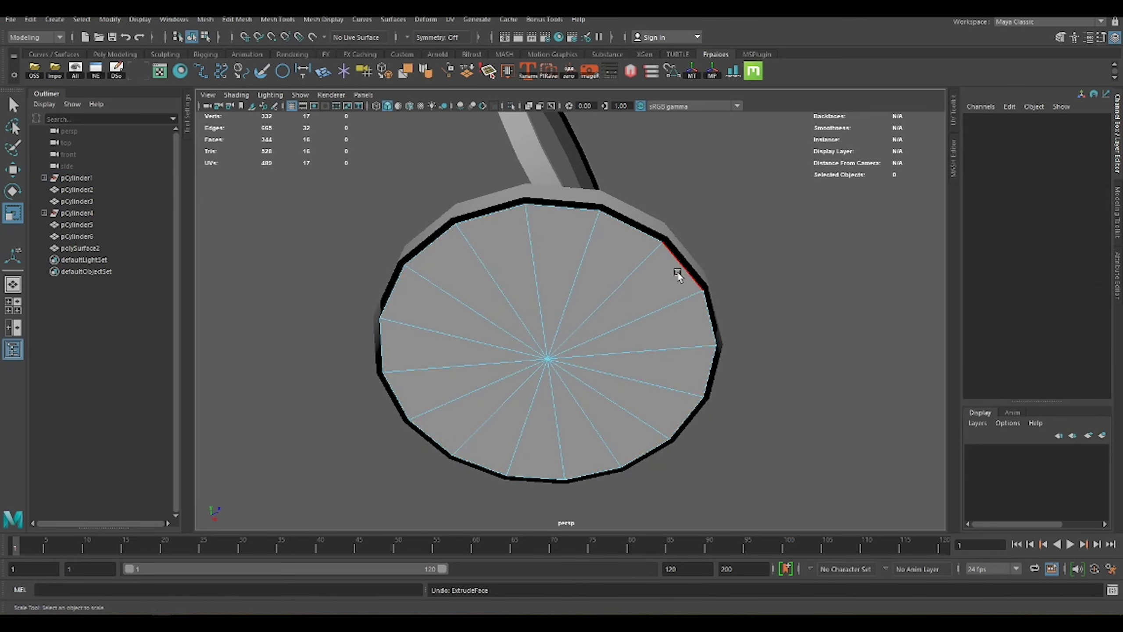
key(ctrl+e)
drag(560, 306, 550, 322)
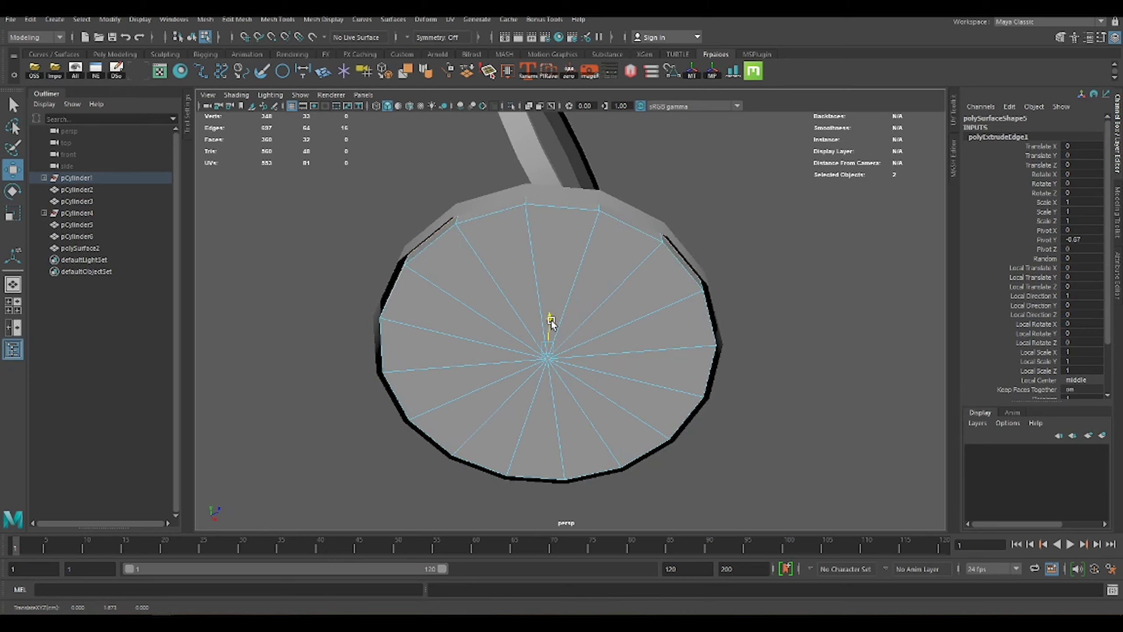
click(737, 230)
Extrude and inset the disc's faces twice into smaller concentric rings.
right_drag(579, 352, 774, 347)
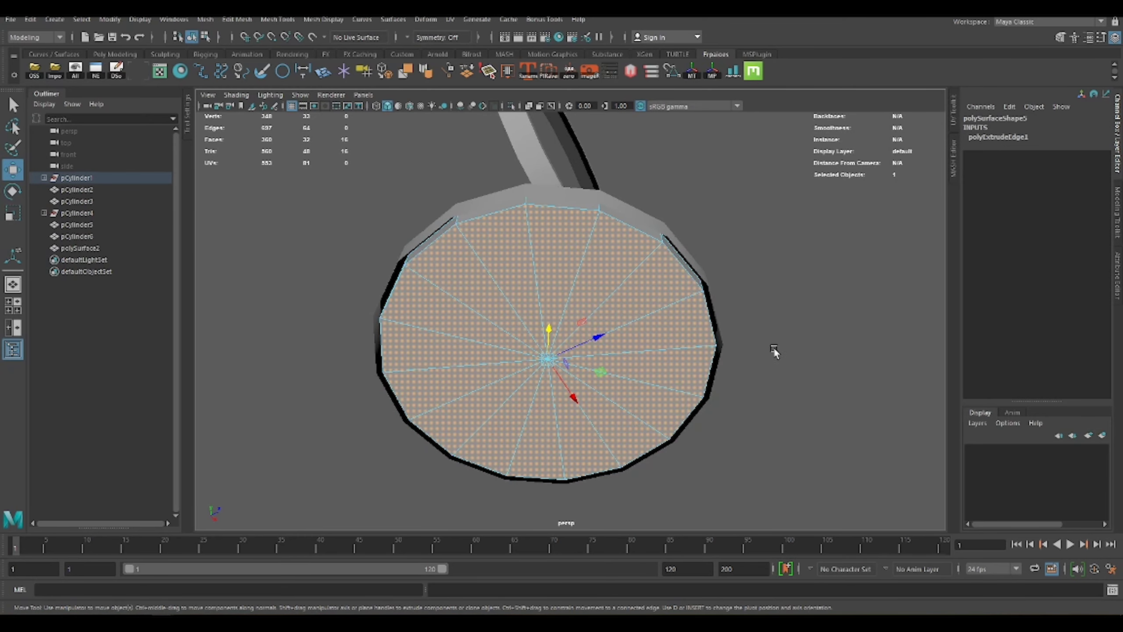
key(ctrl+e)
drag(605, 378, 594, 374)
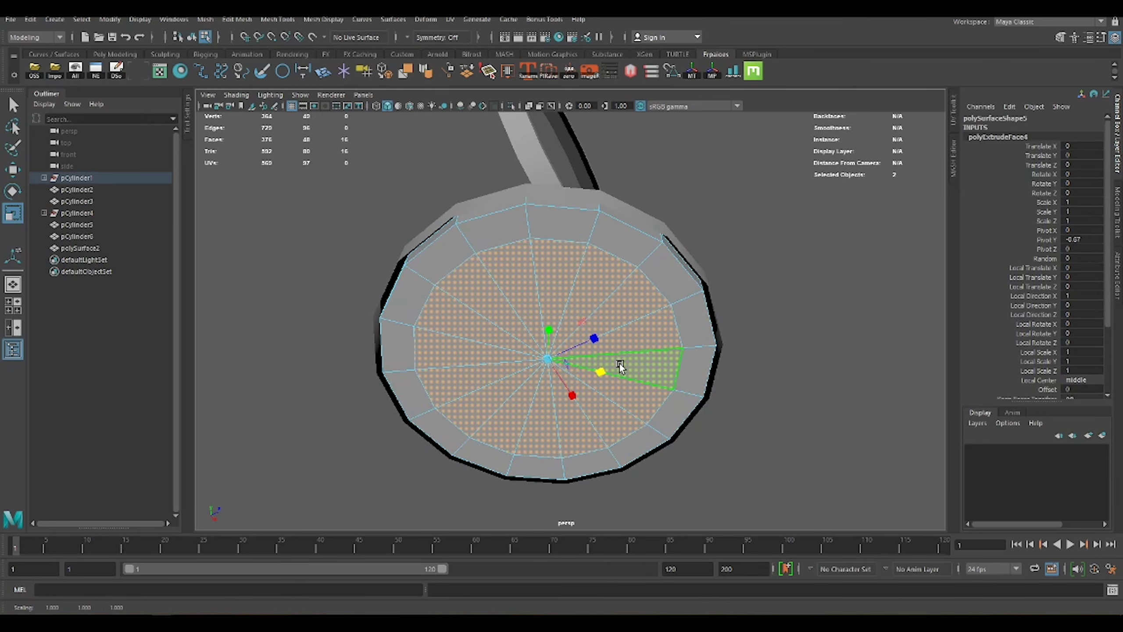
key(ctrl+e)
key(w)
key(r)
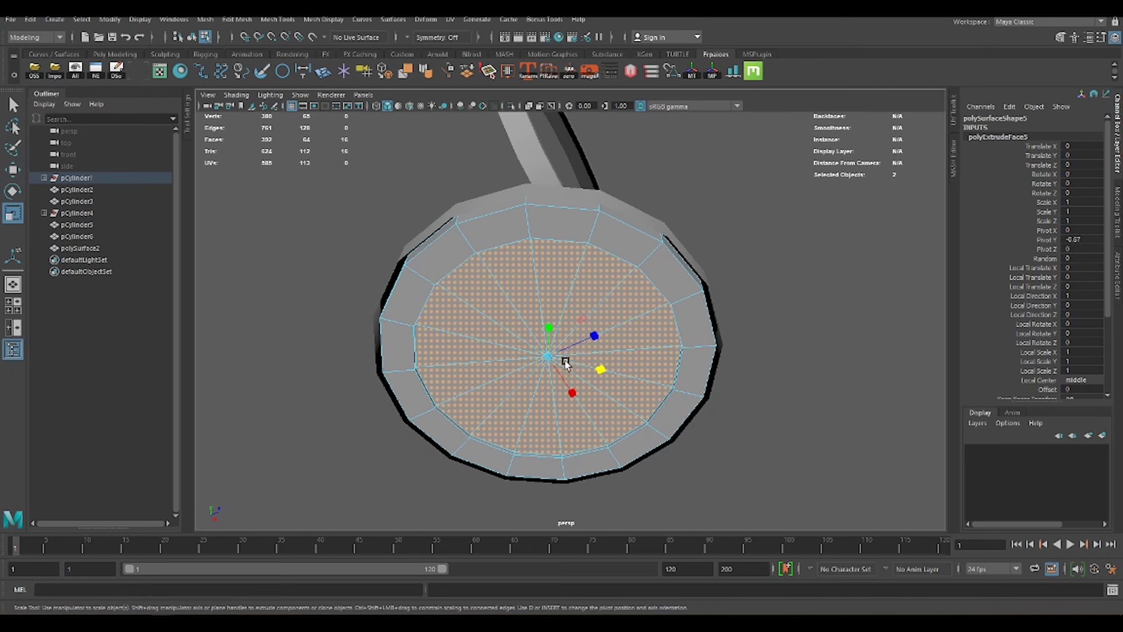
drag(602, 369, 597, 369)
Extrude two more rings and offset the centre faces along the disc's axis.
key(ctrl+e)
key(r)
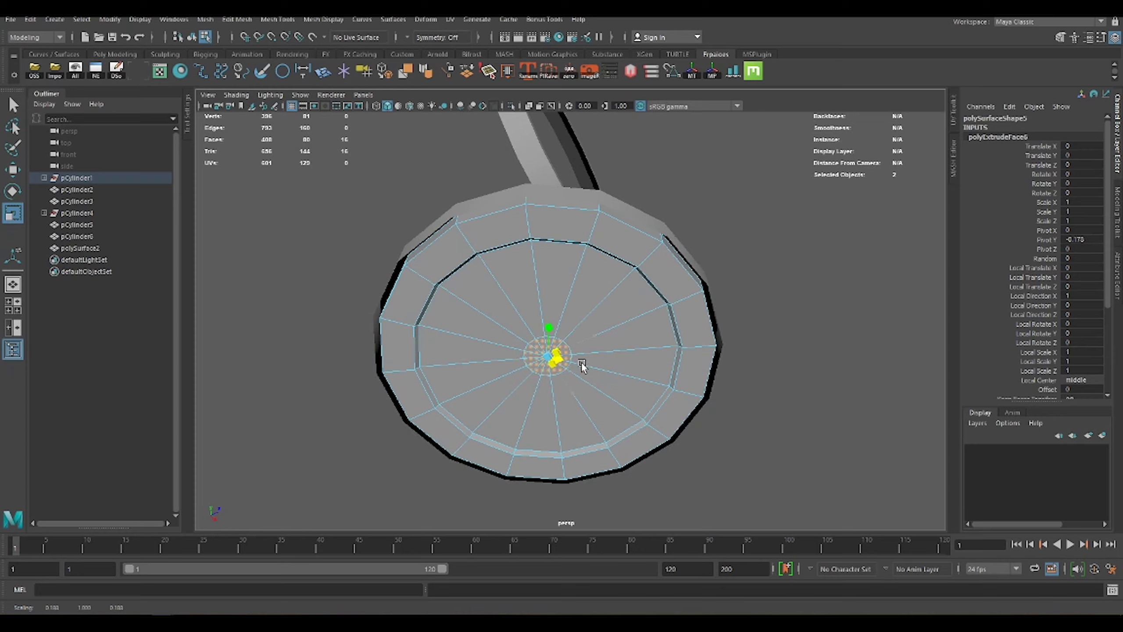
key(ctrl+e)
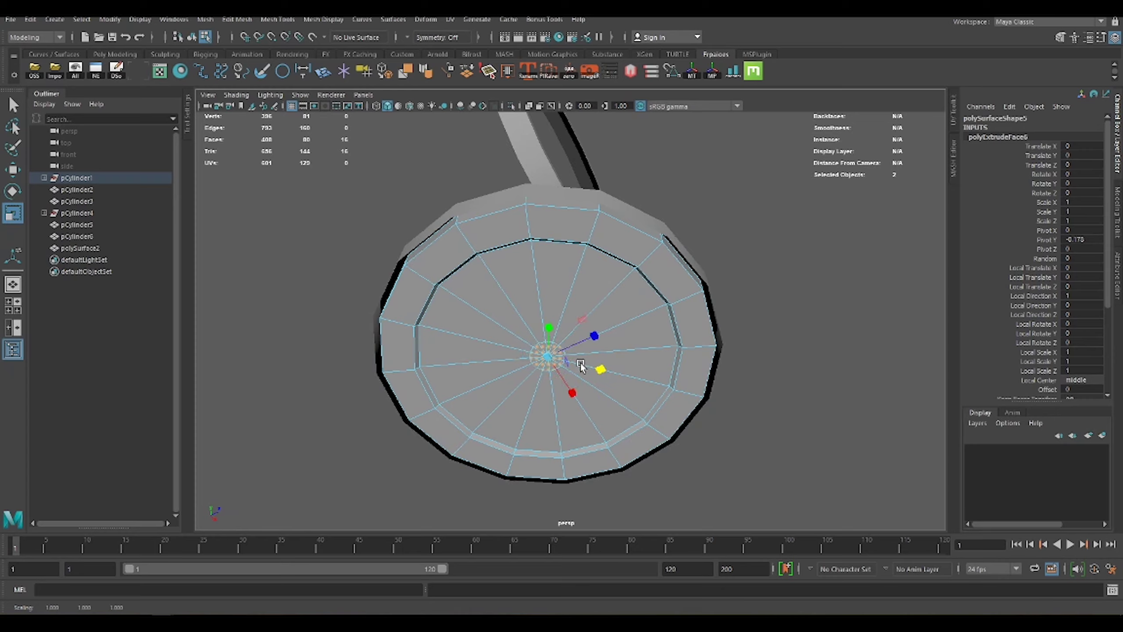
key(w)
mouse_move(548, 329)
mouse_down()
mouse_move(596, 371)
mouse_move(701, 248)
mouse_move(644, 265)
mouse_up()
Bevel the base's outer rim edges with Fraction 0.3 and 3 segments.
shift+right_drag(762, 285, 782, 288)
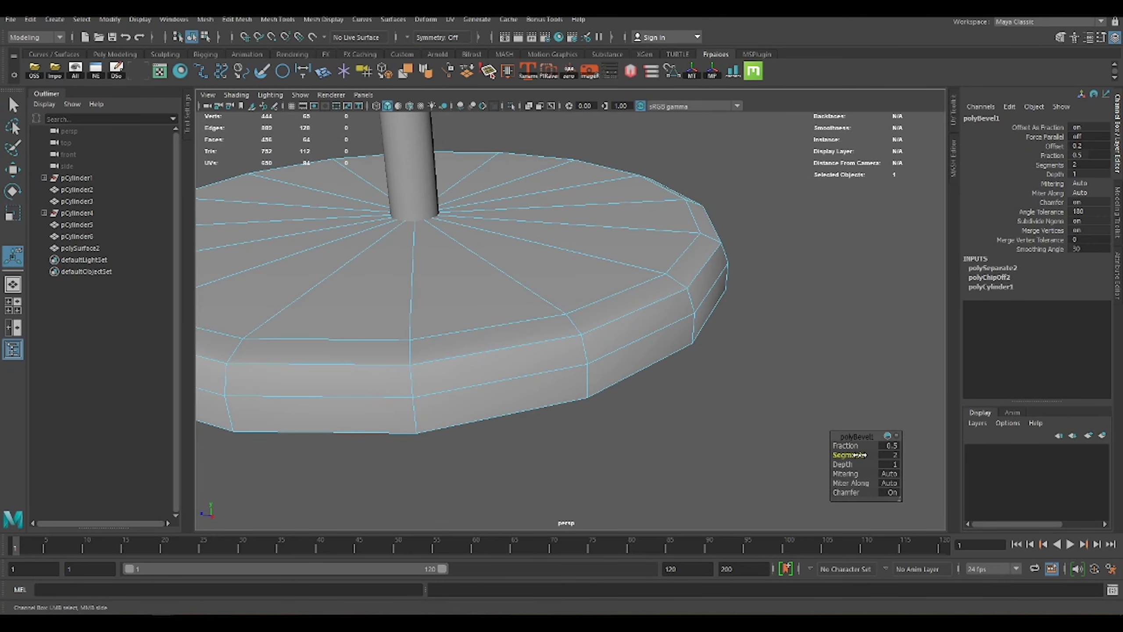
drag(846, 445, 842, 445)
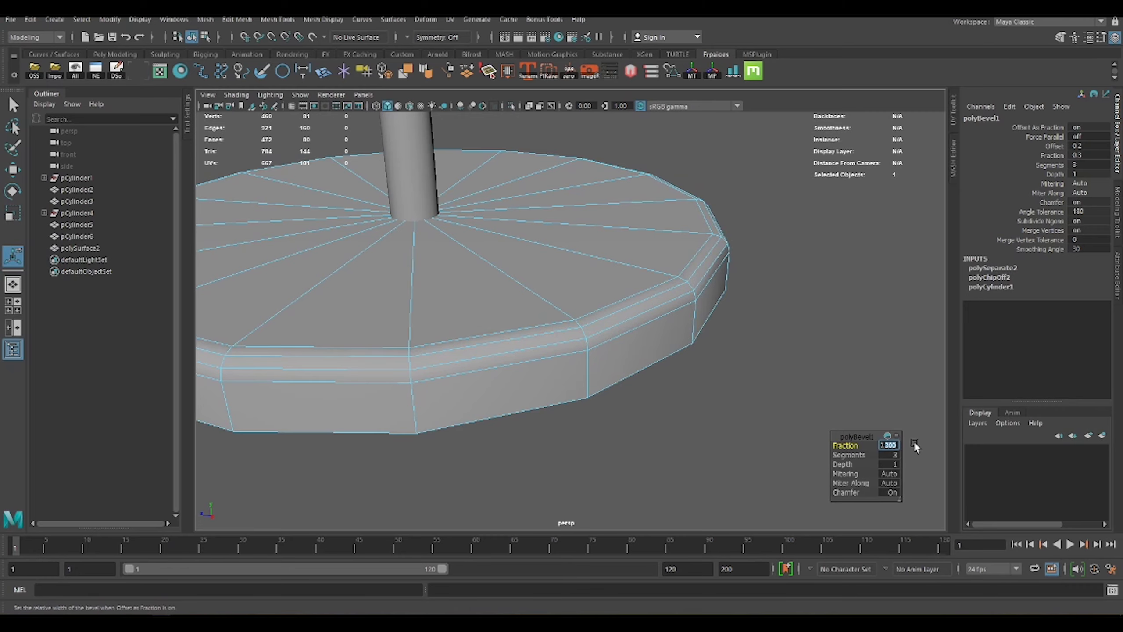
key(q)
click(767, 254)
mouse_move(767, 254)
alt+mouse_down()
mouse_move(634, 306)
mouse_move(686, 244)
mouse_move(657, 307)
alt+mouse_up()
Extrude the underside rim faces with Thickness -0.4 to form an inset lip.
key(ctrl+e)
drag(851, 445, 859, 446)
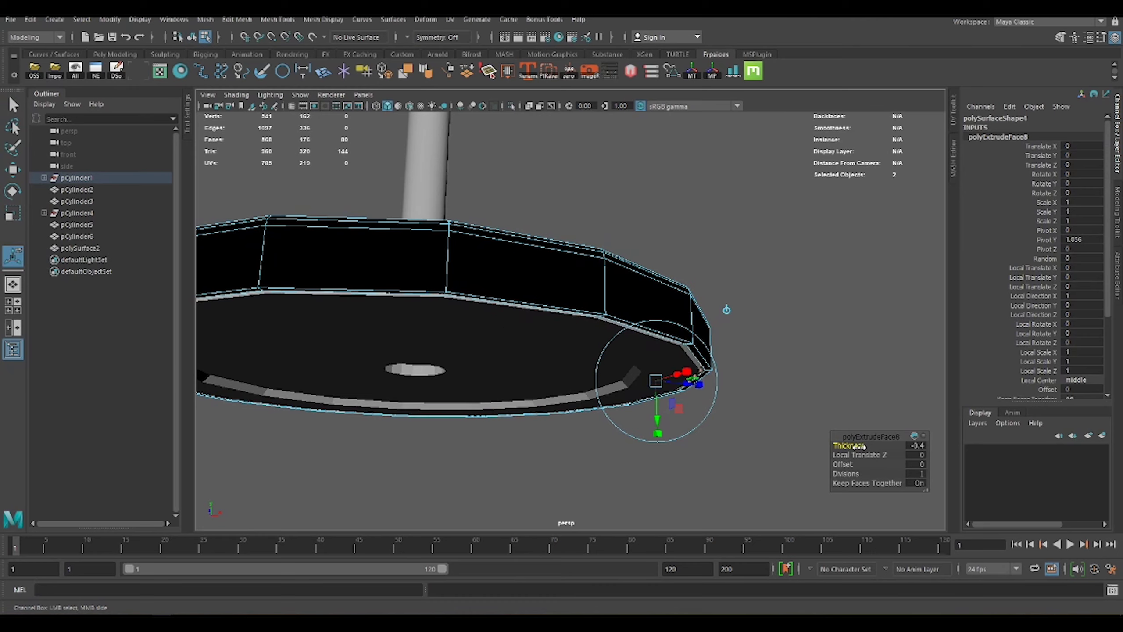
key(q)
key(F8)
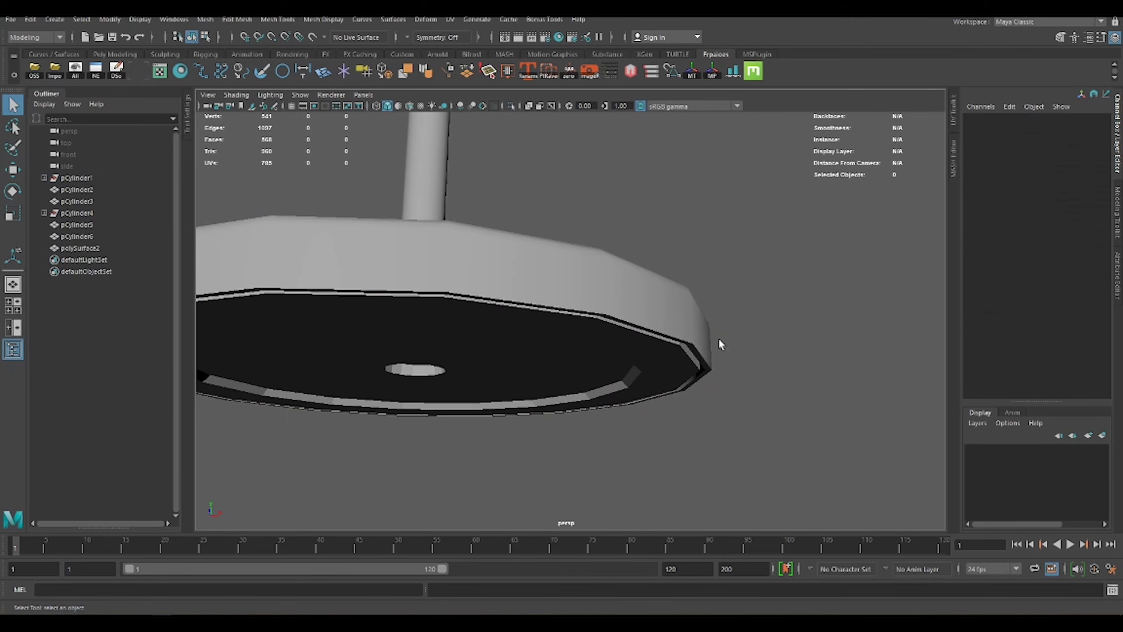
scroll(719, 338, up, 3)
click(710, 339)
Bevel the underside lip's edge at Fraction 0.3.
shift+right_drag(853, 313, 856, 442)
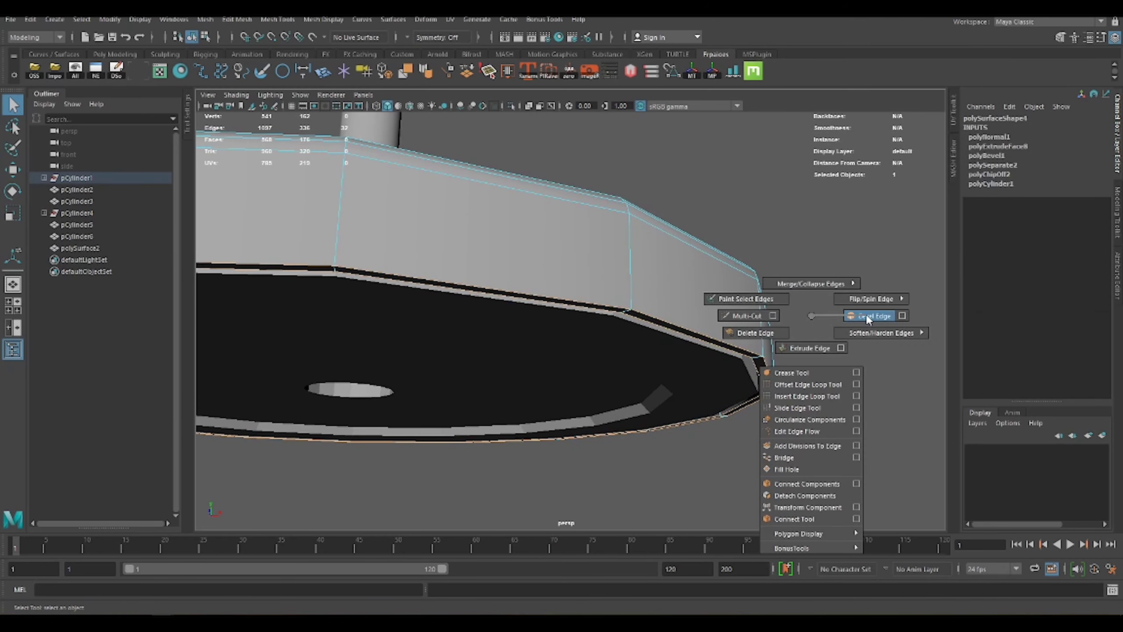
scroll(832, 456, up, 4)
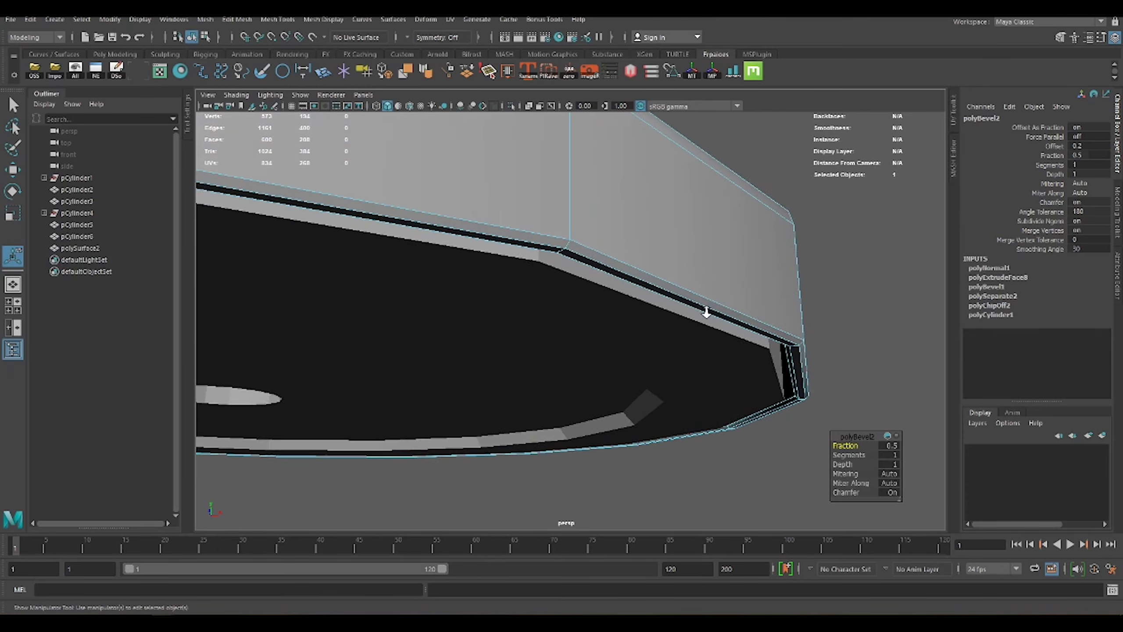
drag(843, 445, 843, 445)
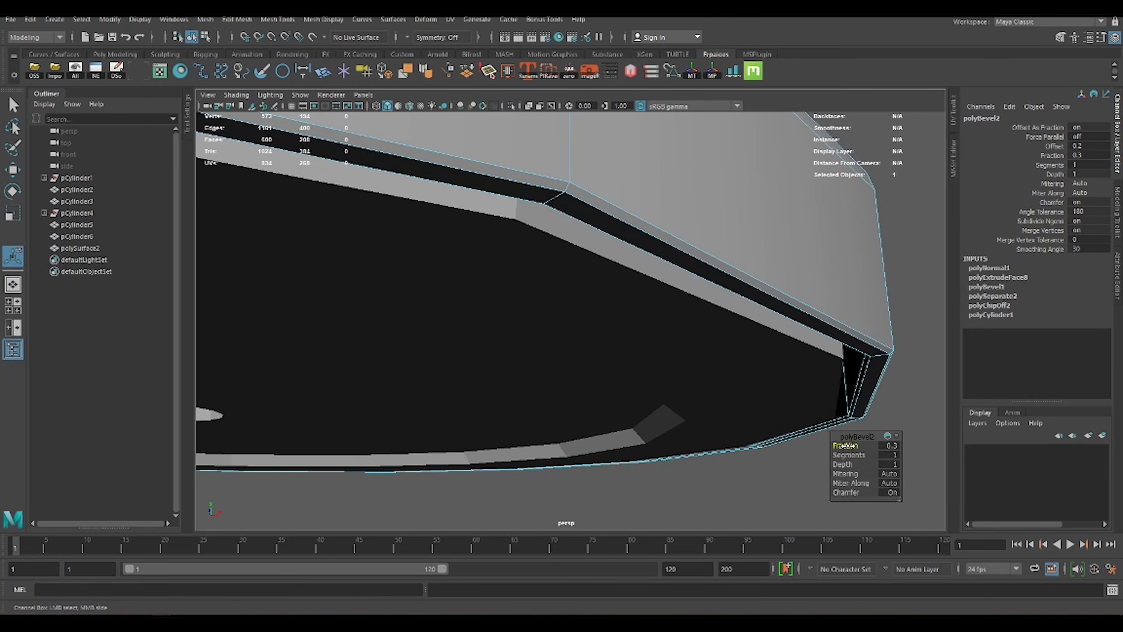
click(876, 251)
scroll(876, 251, down, 10)
mouse_move(724, 289)
alt+mouse_down()
mouse_move(659, 269)
mouse_move(766, 315)
mouse_move(664, 221)
mouse_move(694, 238)
mouse_move(592, 369)
alt+mouse_up()
click(694, 238)
scroll(673, 245, down, 5)
scroll(592, 369, up, 5)
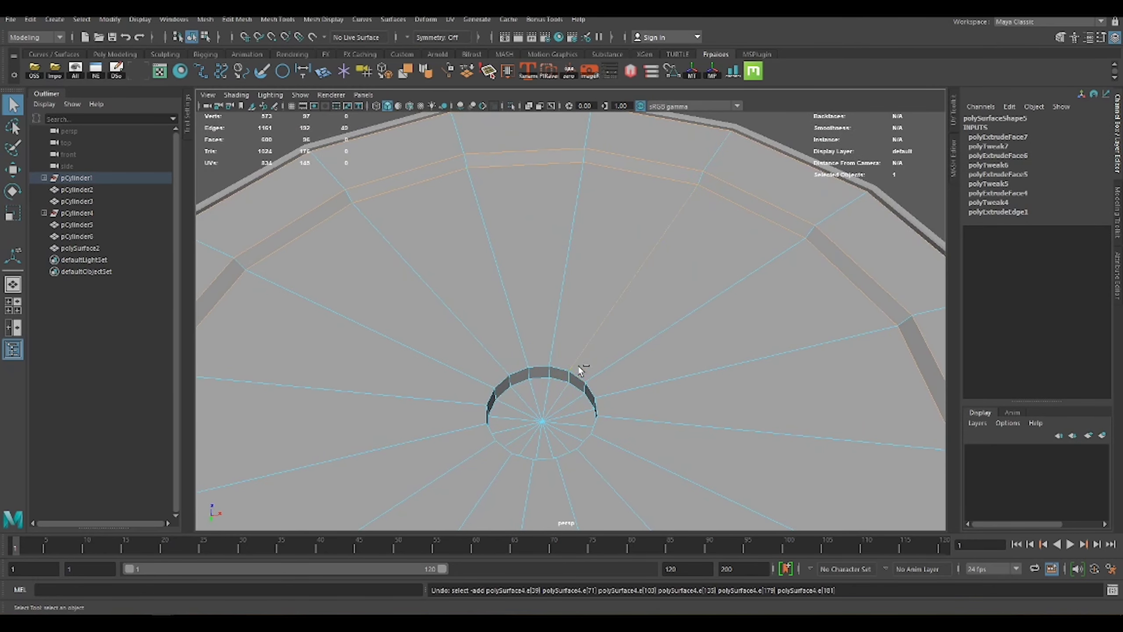
Smooth the base's outer rim faces, inspect the result, then undo the smoothing.
scroll(597, 405, down, 10)
alt+drag(482, 218, 649, 329)
click(699, 197)
shift+right_drag(699, 197, 806, 176)
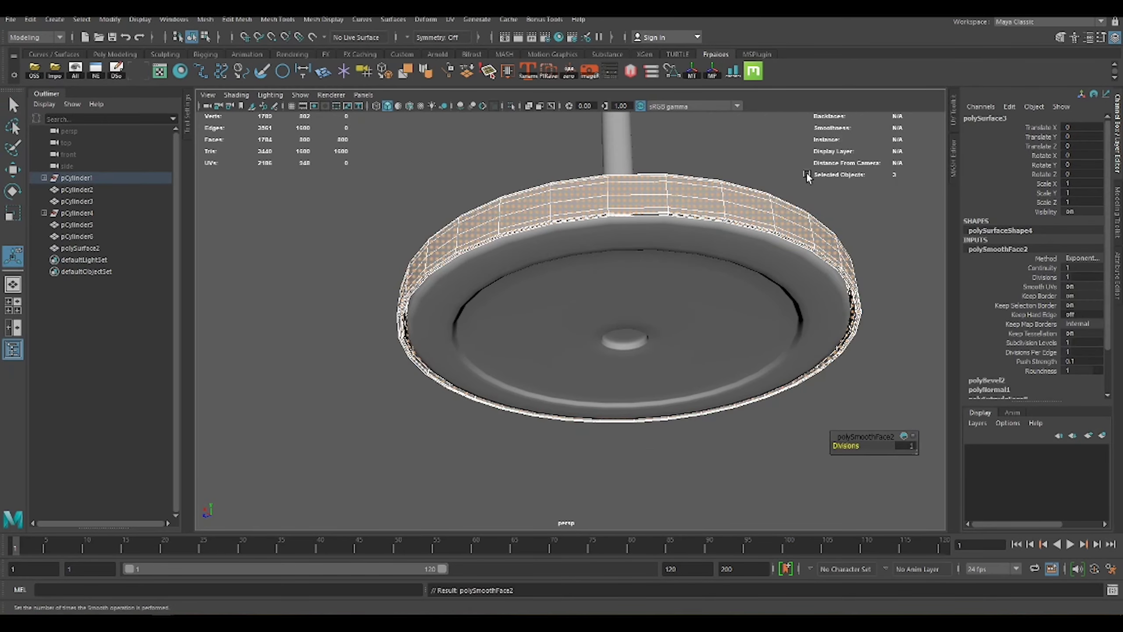
alt+drag(806, 172, 809, 268)
right_drag(751, 269, 809, 251)
key(w)
click(791, 357)
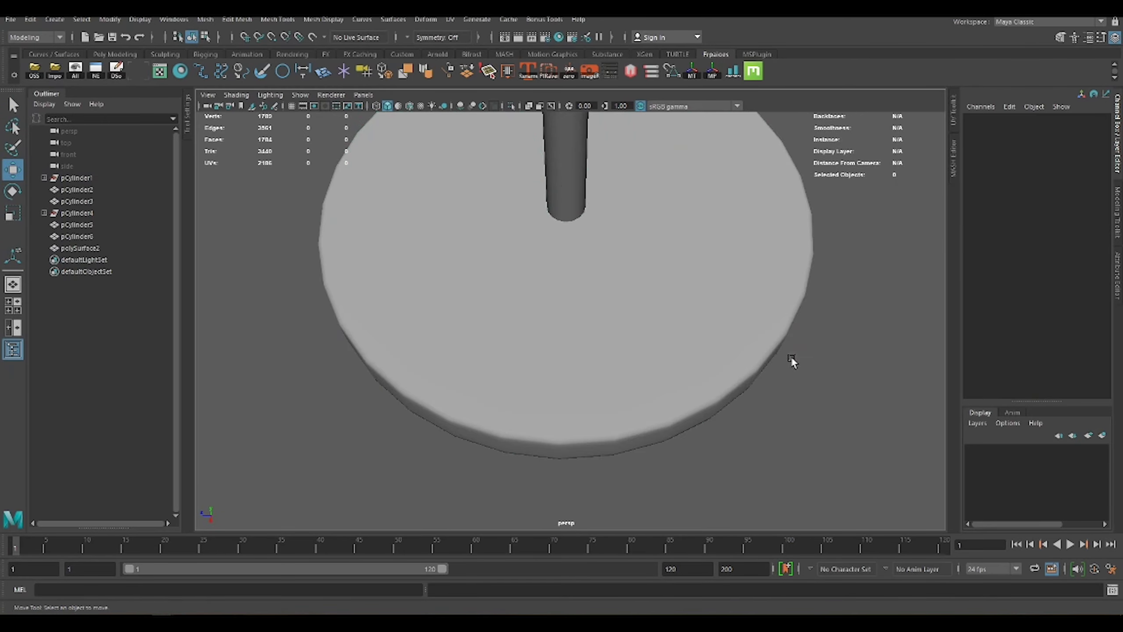
click(707, 335)
mouse_move(791, 357)
alt+mouse_down()
mouse_move(602, 311)
mouse_move(630, 343)
alt+mouse_up()
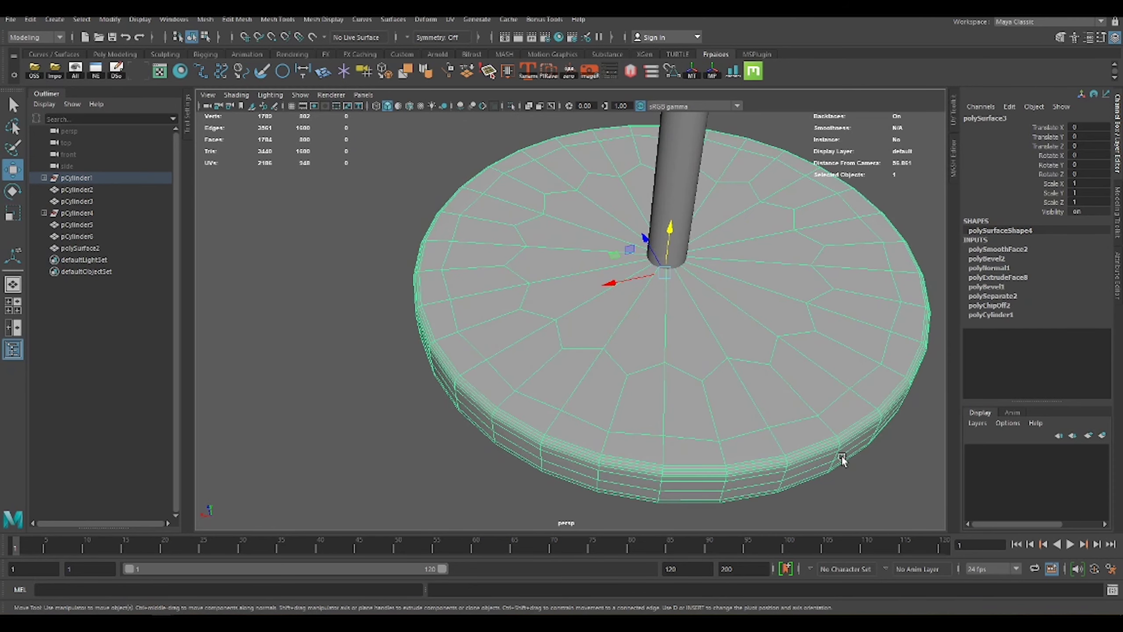
key(ctrl+z)
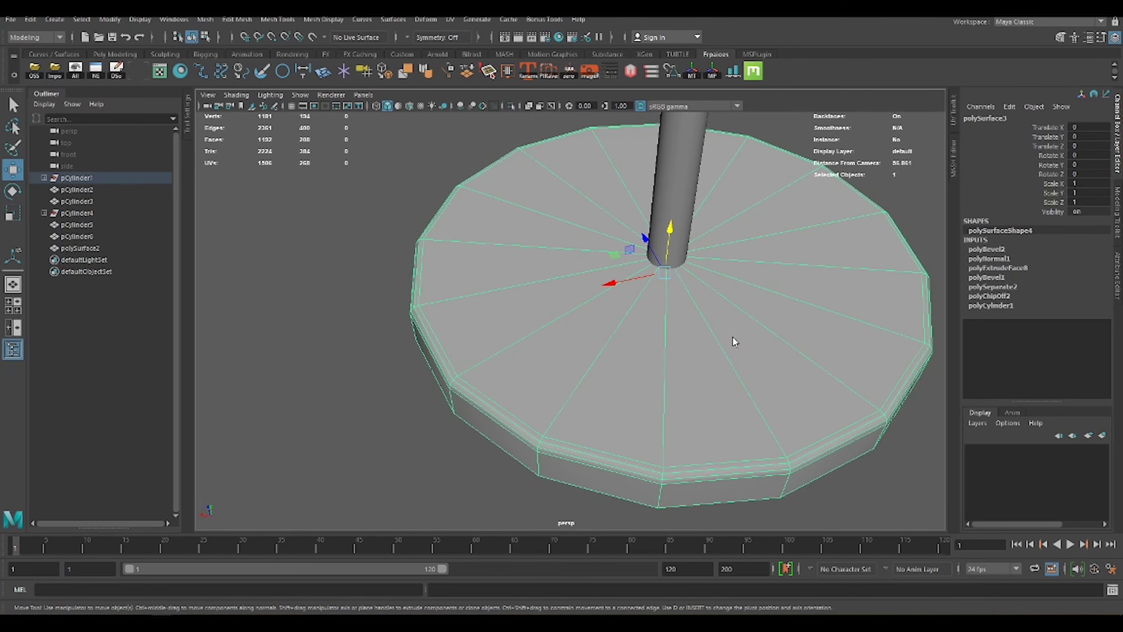
Extrude the base's 16 top faces and scale them to 0.75 as an inner ring.
key(F9)
ctrl+right_drag(739, 318, 736, 345)
key(ctrl+e)
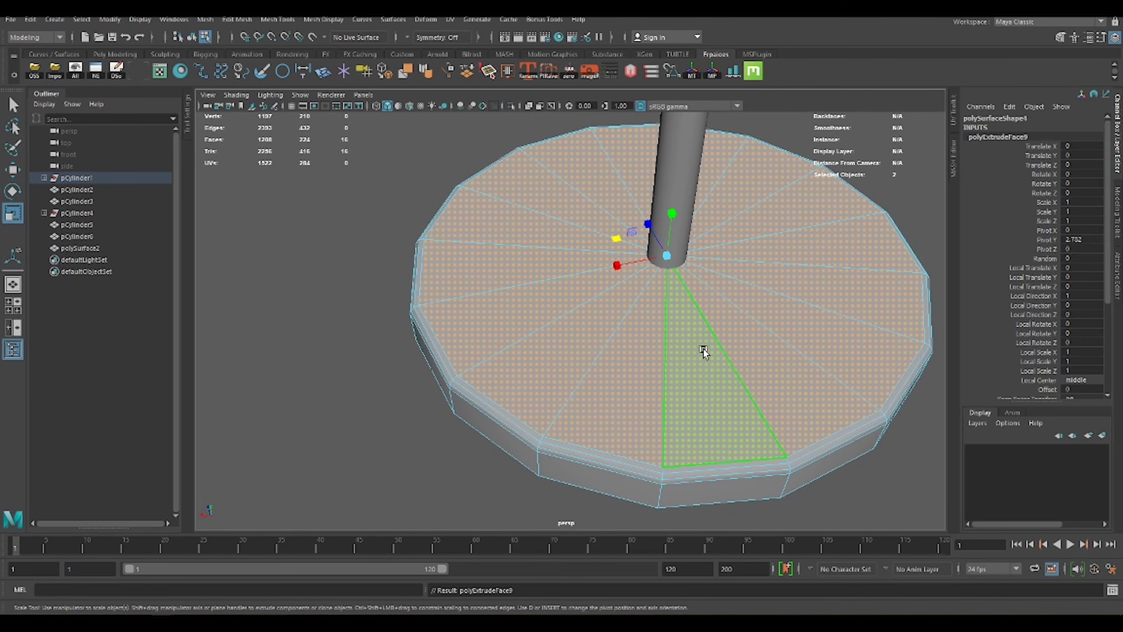
drag(667, 255, 628, 243)
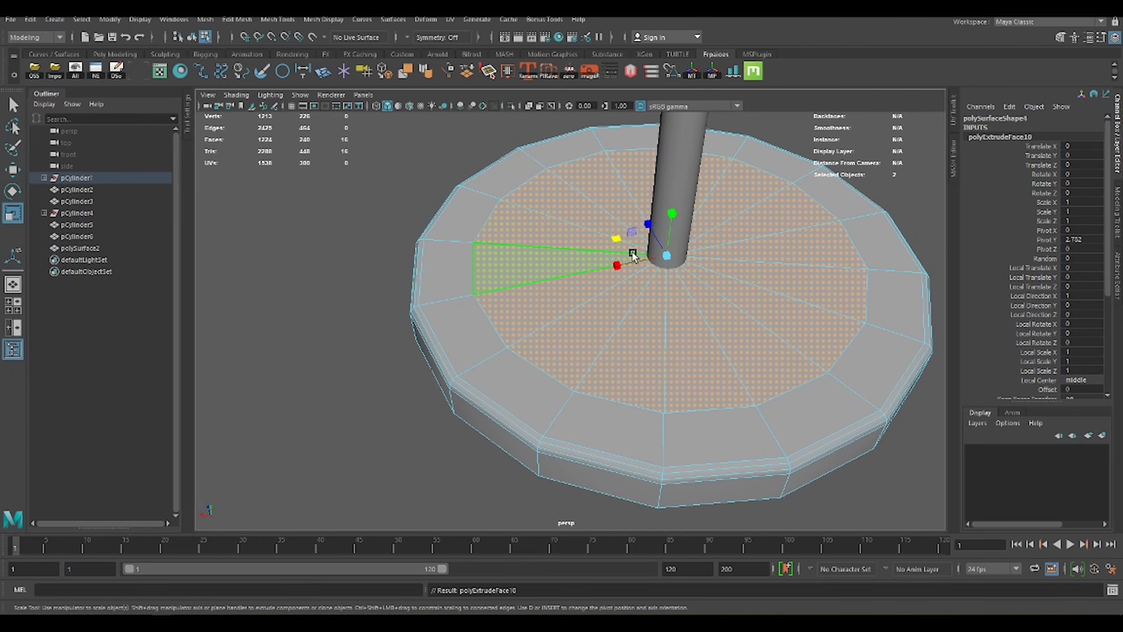
Apply Mesh > Smooth to the whole base in object mode.
right_drag(637, 243, 738, 268)
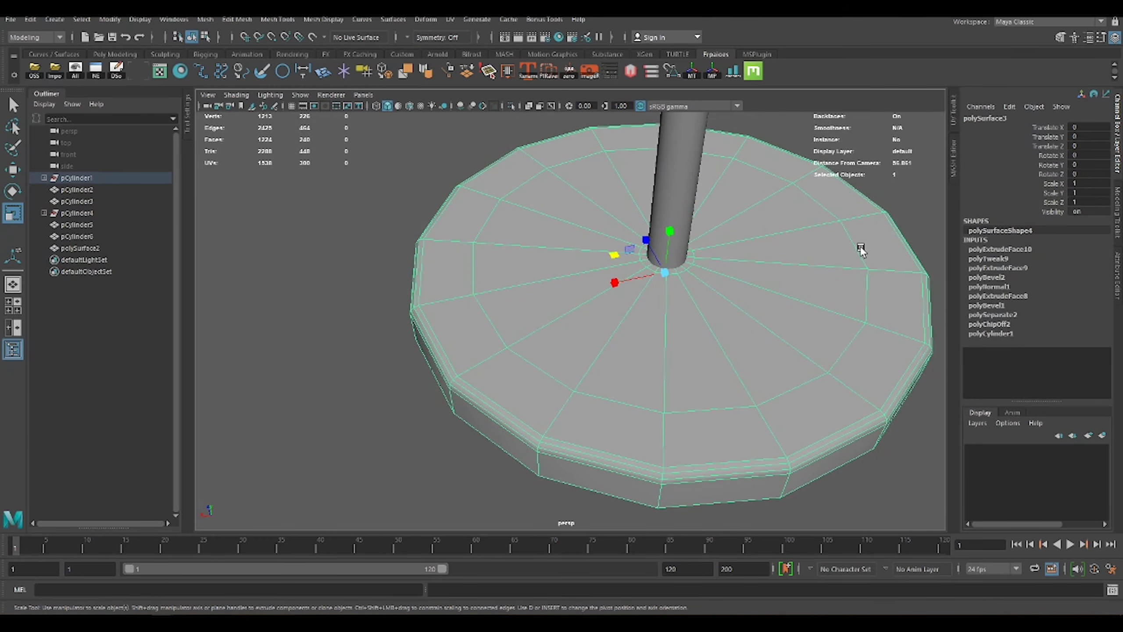
shift+right_drag(860, 248, 856, 316)
mouse_move(881, 266)
alt+mouse_down()
mouse_move(809, 214)
mouse_move(782, 231)
mouse_move(711, 359)
alt+mouse_up()
Isolate the stem pole pCylinder2 on its own in the view.
click(636, 349)
key(ctrl+1)
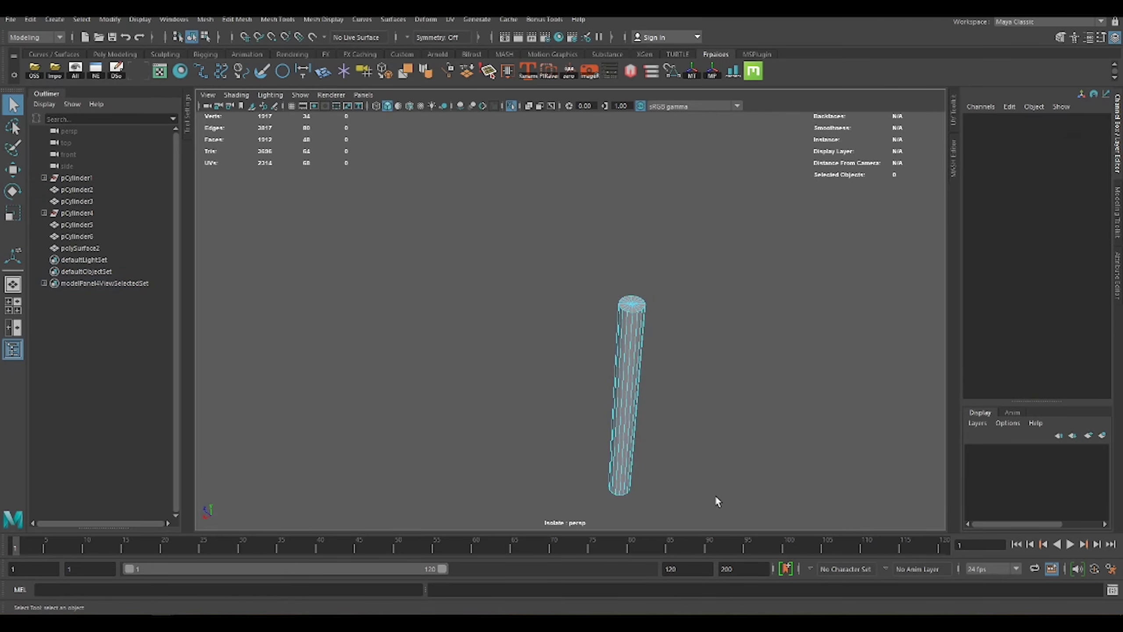
click(631, 305)
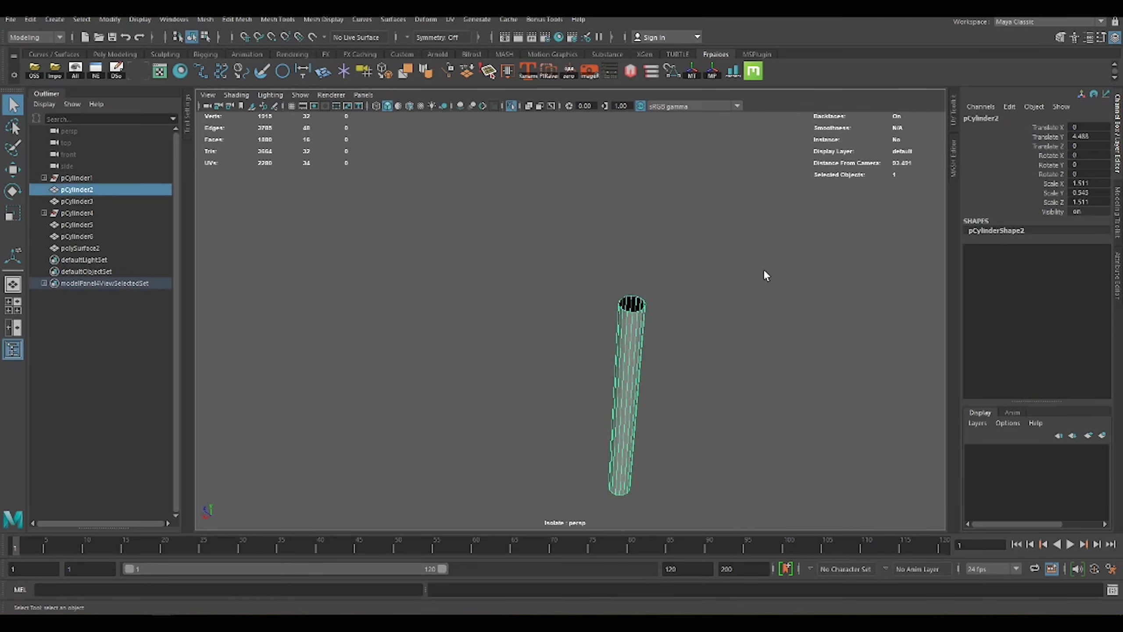
scroll(770, 326, up, 5)
click(827, 306)
key(ctrl+1)
scroll(657, 196, down, 5)
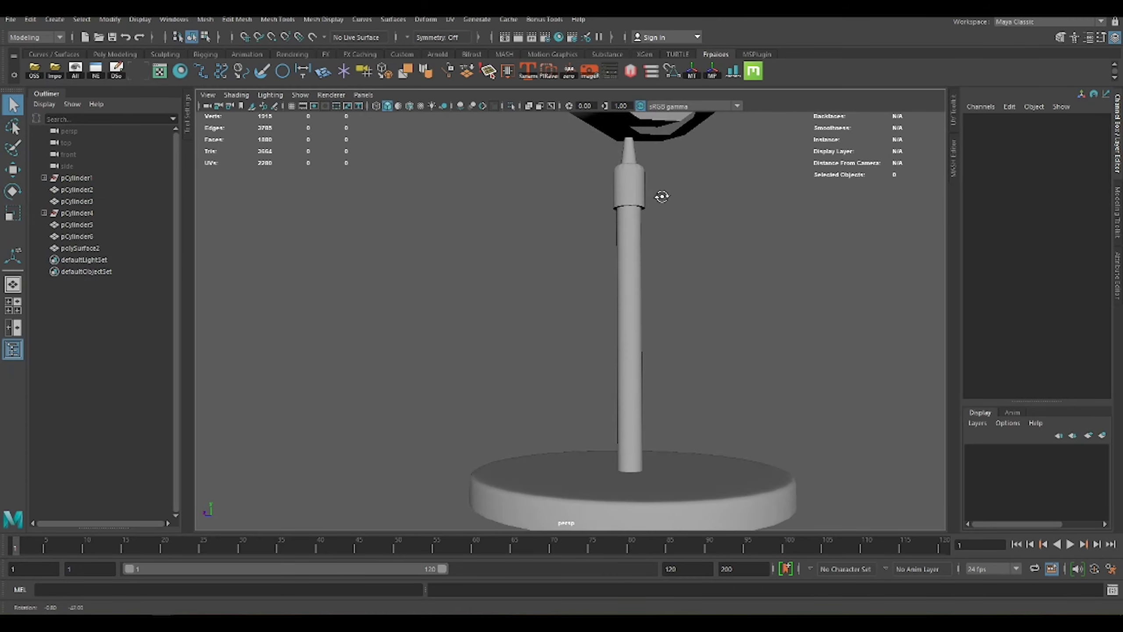
scroll(641, 244, up, 5)
click(637, 254)
key(ctrl+1)
Extrude all the pole's faces for wall thickness and reverse their normals.
key(ctrl+e)
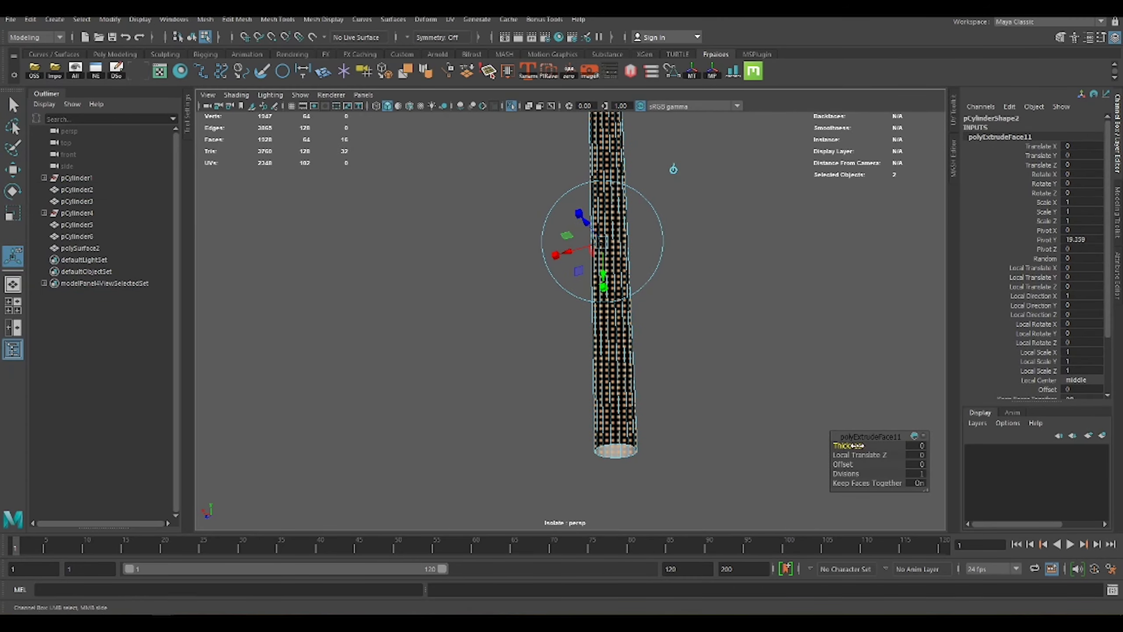
key(q)
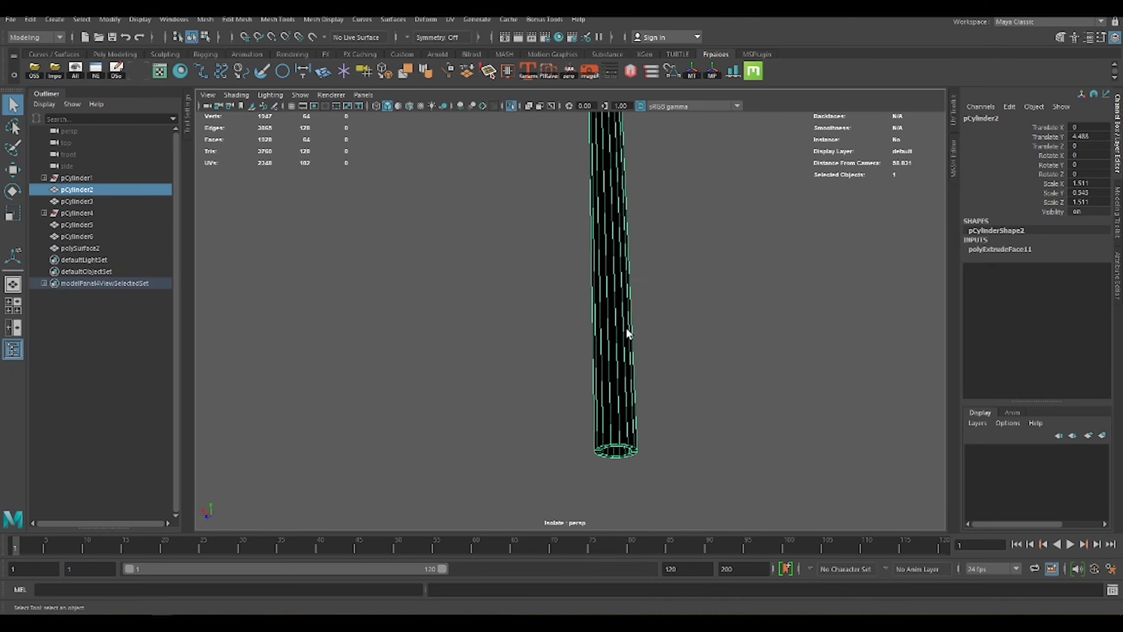
click(626, 328)
key(F10)
Bevel the pole's top rim edge loop at 0.5 fraction, then show the whole model.
double_click(643, 381)
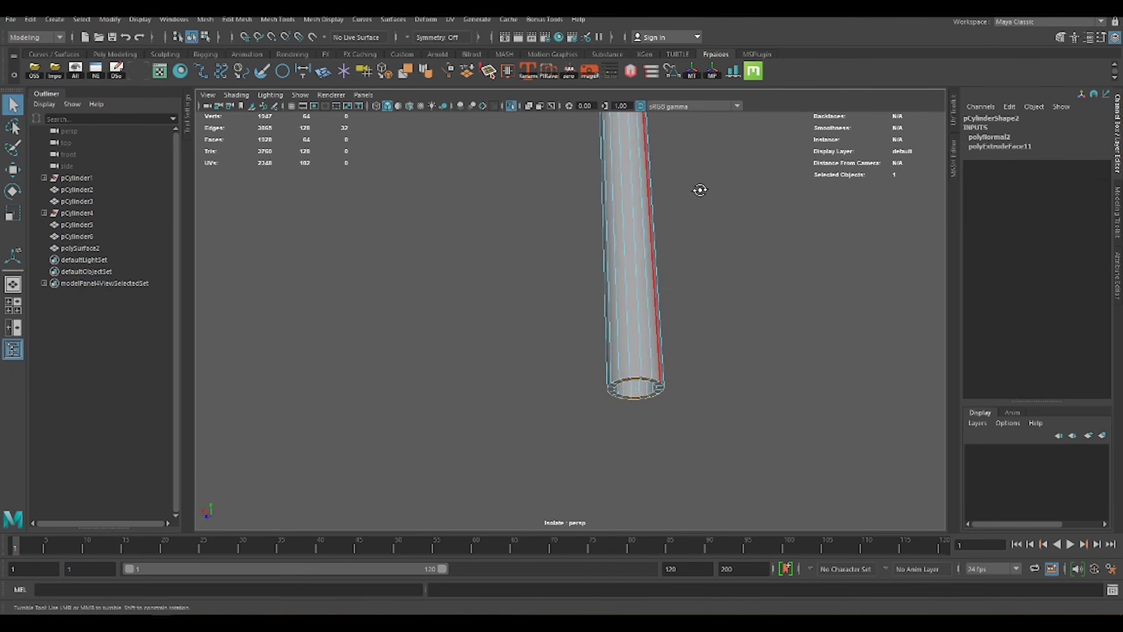
alt+drag(700, 190, 725, 294)
shift+right_drag(727, 287, 841, 242)
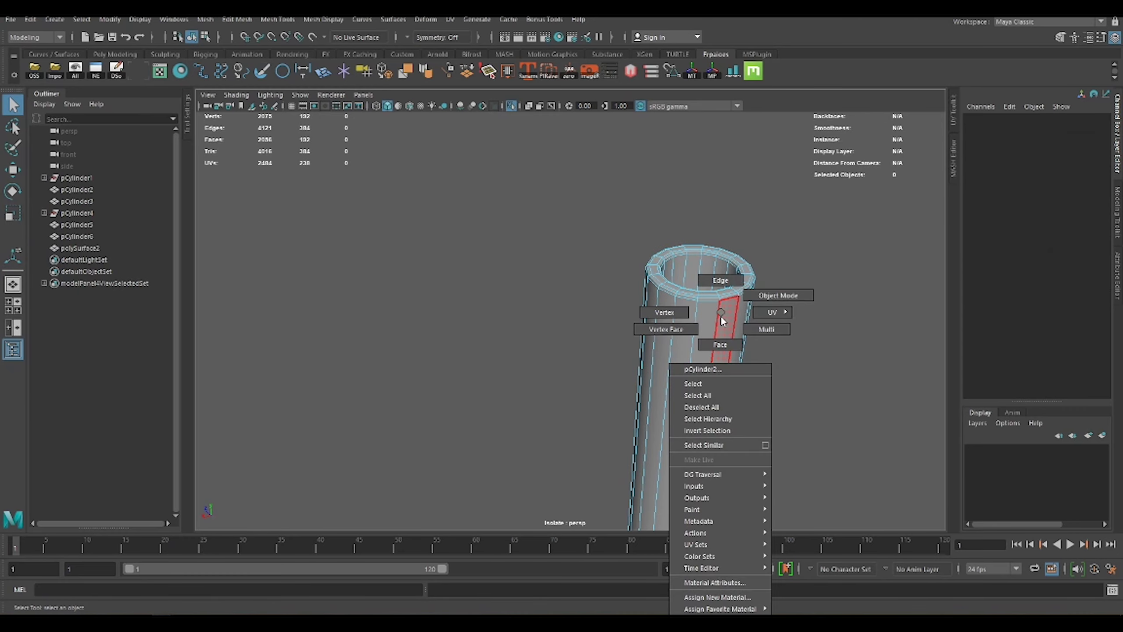
right_drag(737, 373, 720, 315)
key(ctrl+1)
alt+drag(584, 220, 609, 226)
alt+right_drag(609, 227, 745, 365)
Flatten the frame ring slightly and scale mirror disk polySurface2 thinner in Z to about 0.316.
click(715, 335)
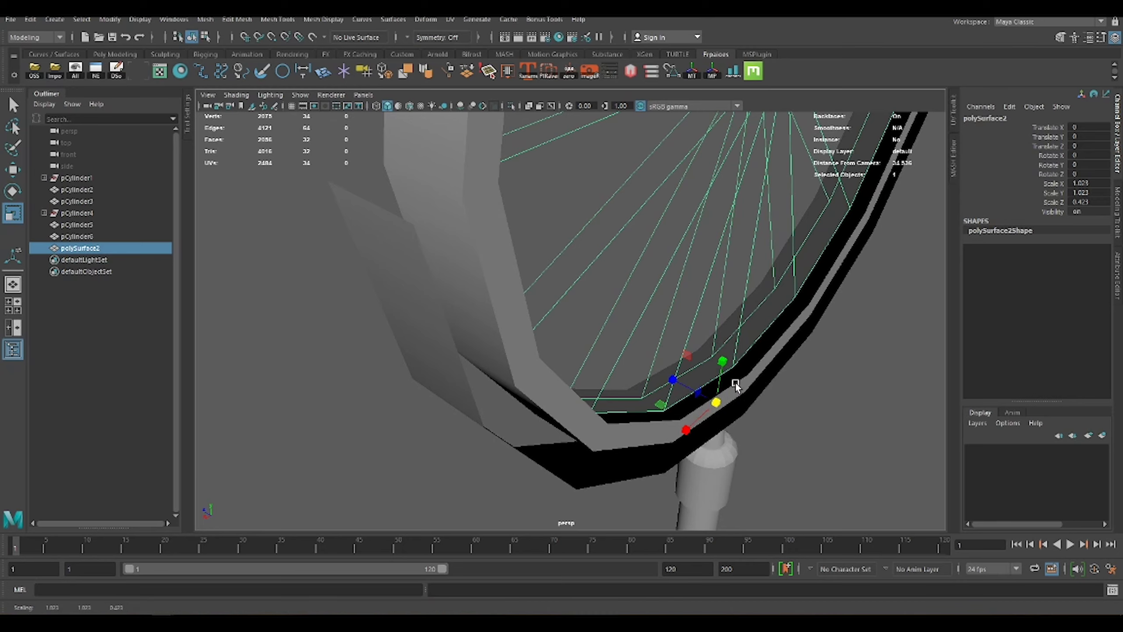
click(746, 372)
click(838, 336)
click(764, 402)
drag(765, 403, 756, 425)
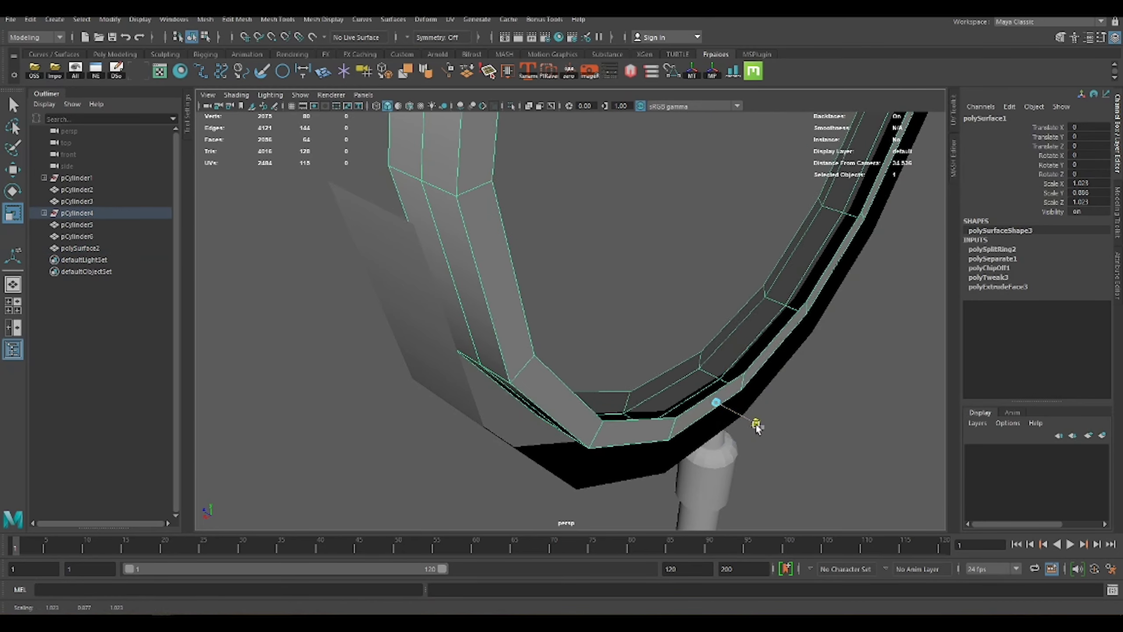
click(698, 393)
drag(699, 394, 679, 383)
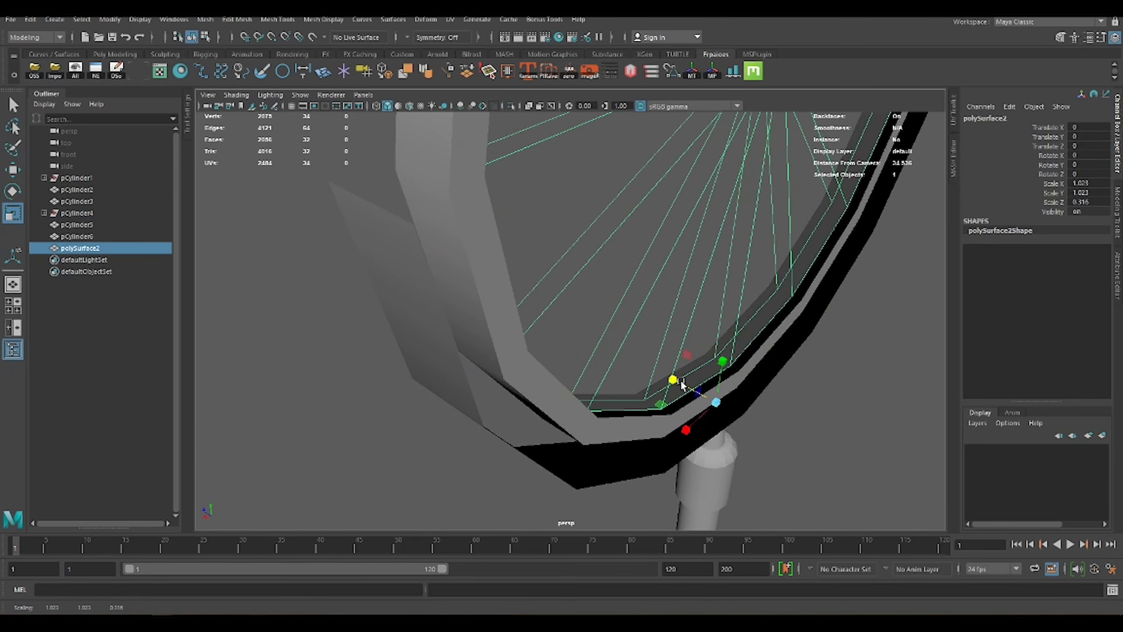
Select an edge loop on the frame's bottom rim and scale it inward.
right_drag(682, 385, 772, 284)
scroll(602, 339, down, 5)
scroll(690, 336, up, 5)
right_drag(715, 326, 747, 339)
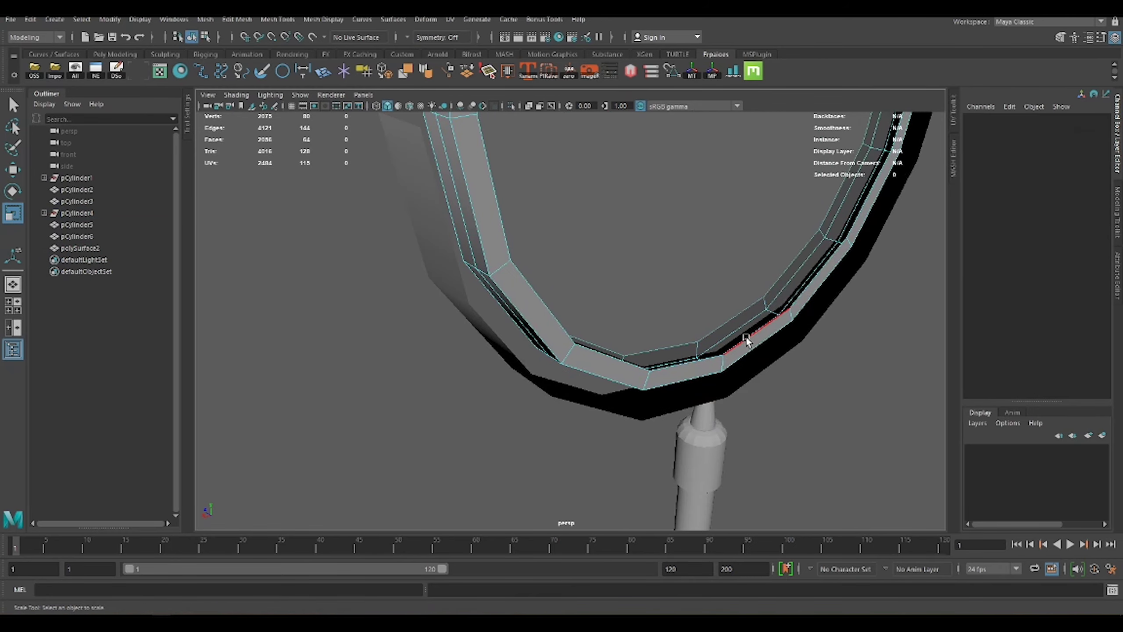
double_click(746, 340)
drag(725, 258, 745, 255)
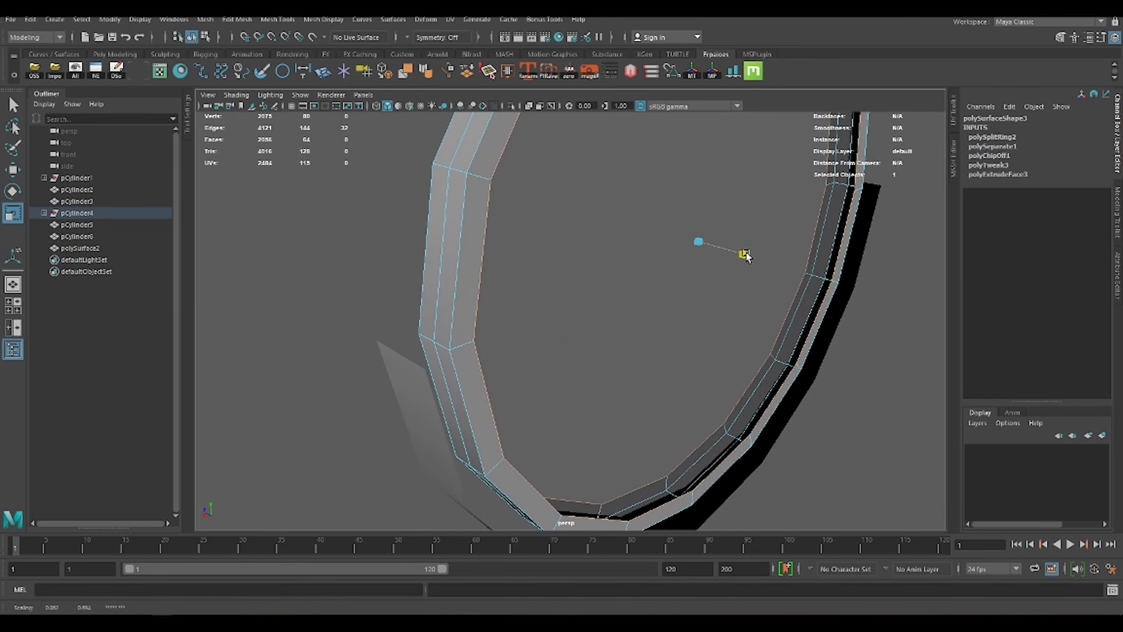
scroll(745, 255, down, 5)
alt+middle_drag(634, 363, 677, 341)
click(677, 341)
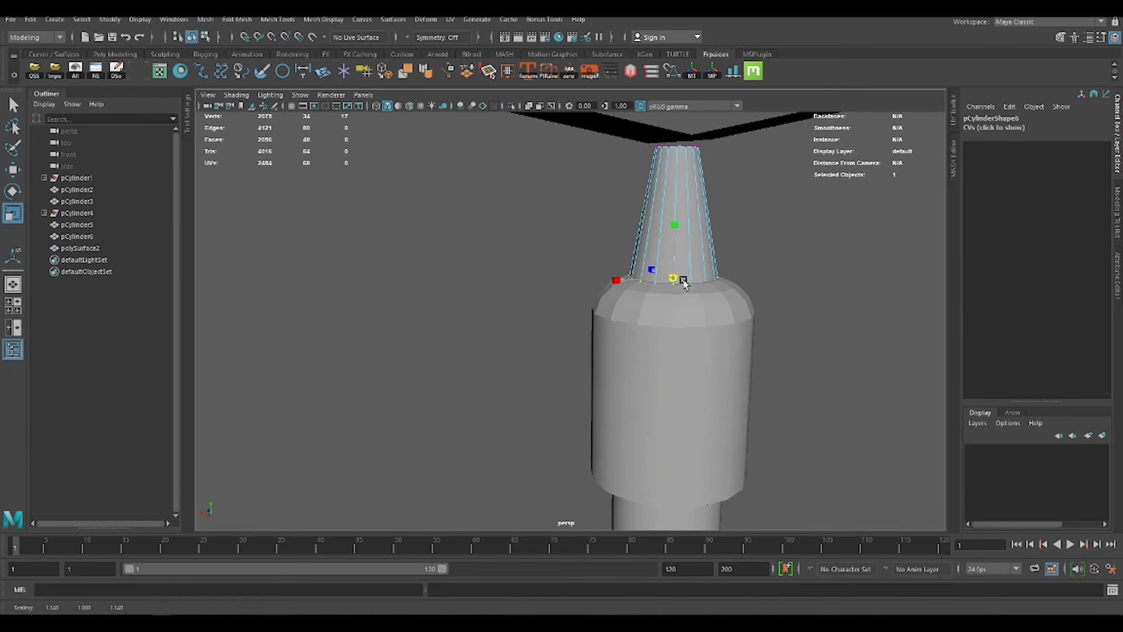
Isolate the tapered neck connector and bevel its bottom edge loop at 0.2 fraction.
scroll(684, 284, down, 3)
key(ctrl+1)
scroll(705, 224, up, 3)
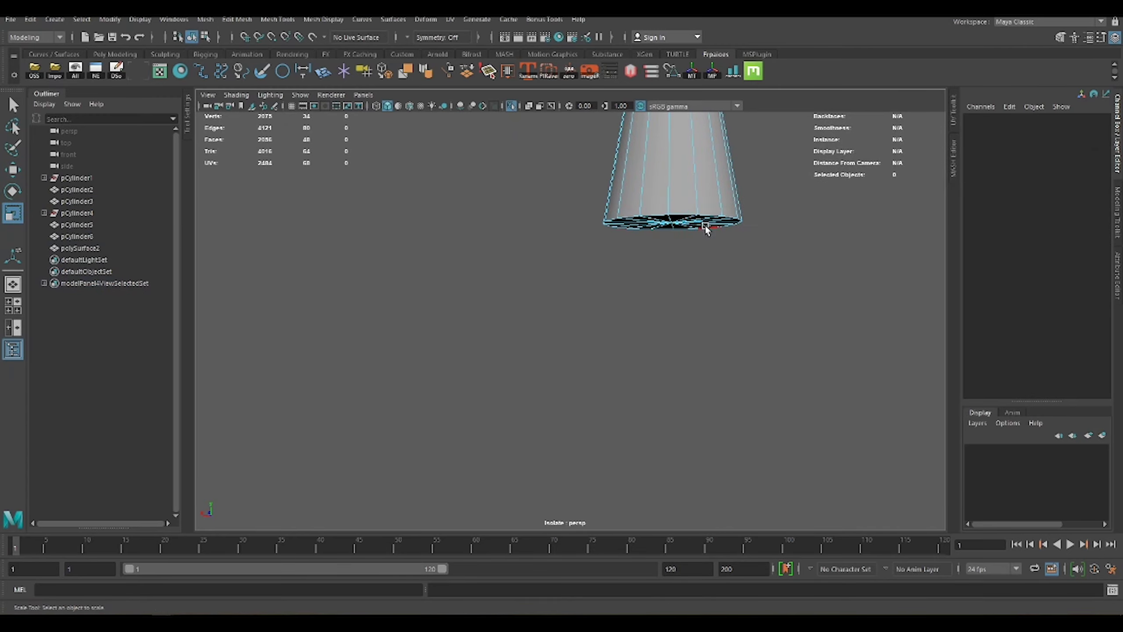
key(ctrl+b)
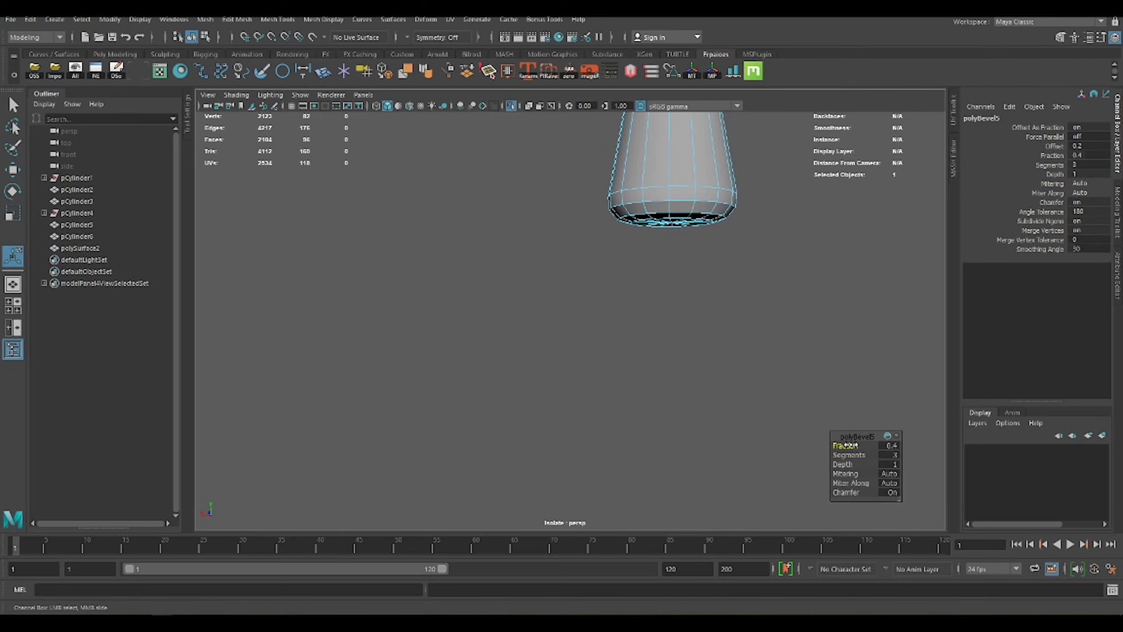
key(ctrl+1)
Bevel the neck connector's top rim loop with Fraction 0.5 and 1 segment.
alt+drag(753, 330, 835, 439)
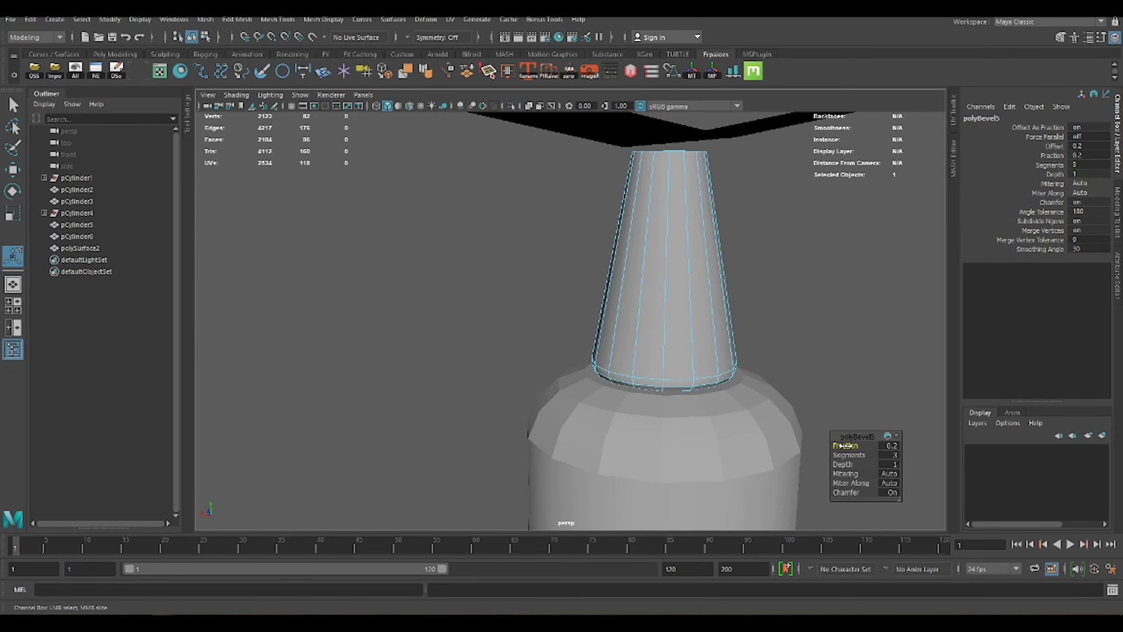
double_click(681, 151)
key(ctrl+b)
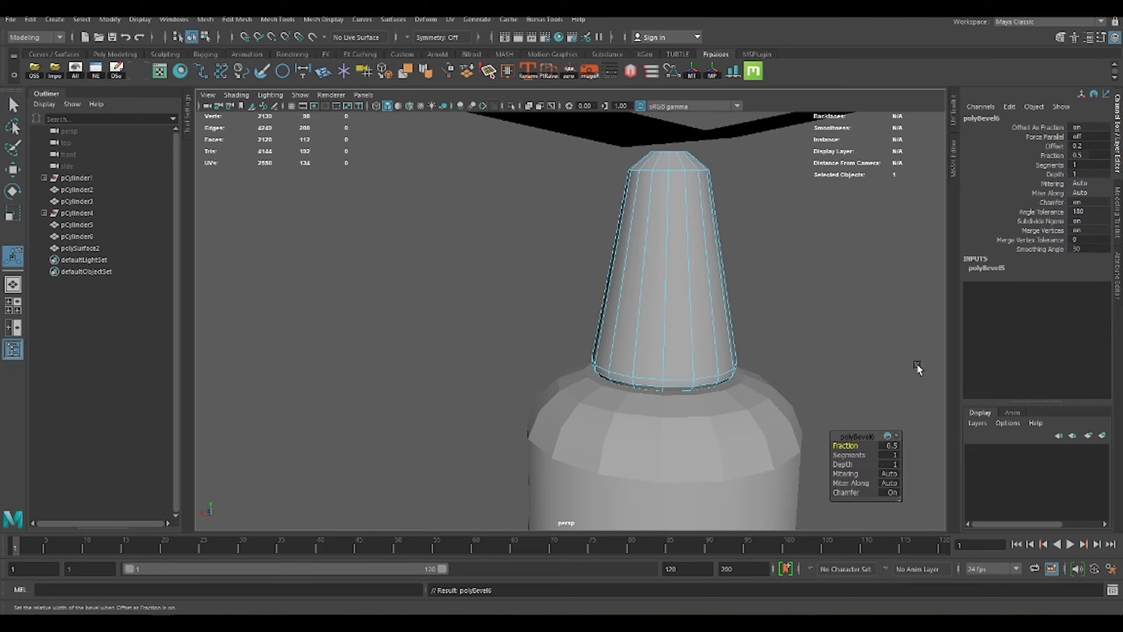
mouse_move(759, 226)
alt+mouse_down()
mouse_move(739, 357)
mouse_move(619, 355)
mouse_move(641, 327)
mouse_move(594, 300)
alt+mouse_up()
click(604, 347)
Isolate connector body pCylinder3 and extrude its top cap faces, shrinking them inward.
right_drag(594, 300, 597, 266)
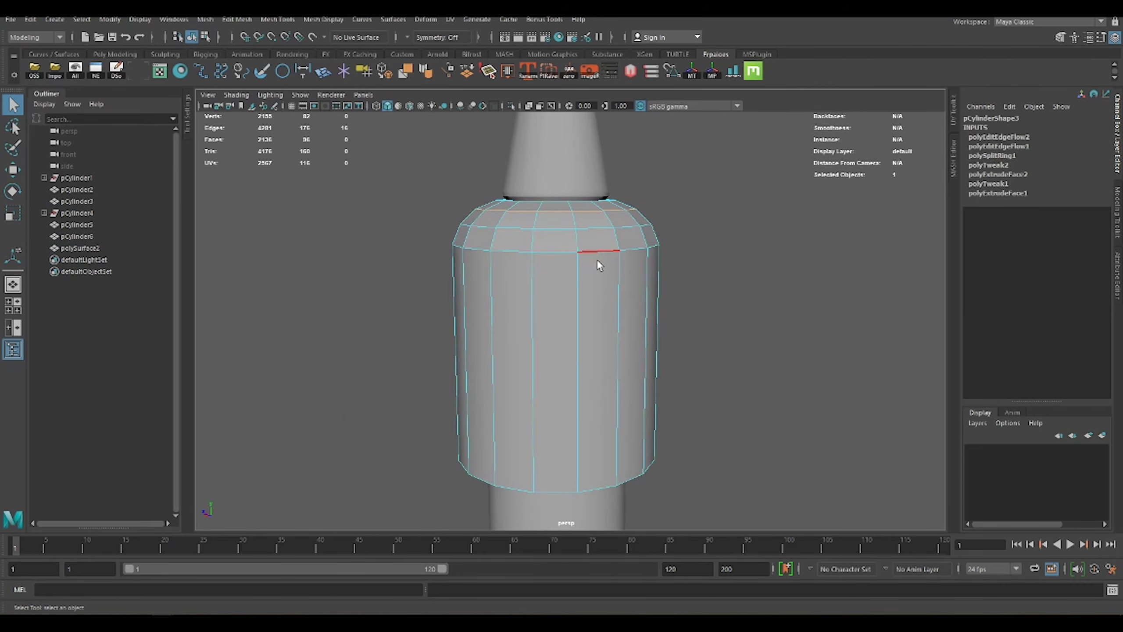
alt+right_drag(577, 199, 624, 369)
alt+drag(625, 368, 583, 133)
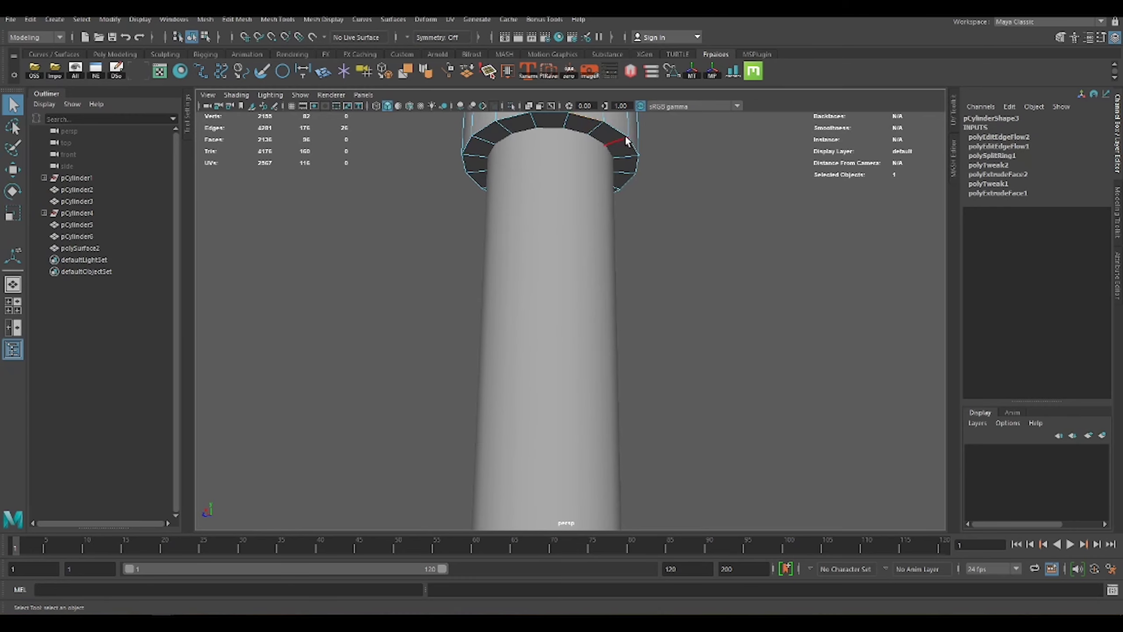
alt+right_drag(627, 140, 702, 303)
scroll(704, 299, up, 3)
key(F8)
key(ctrl+1)
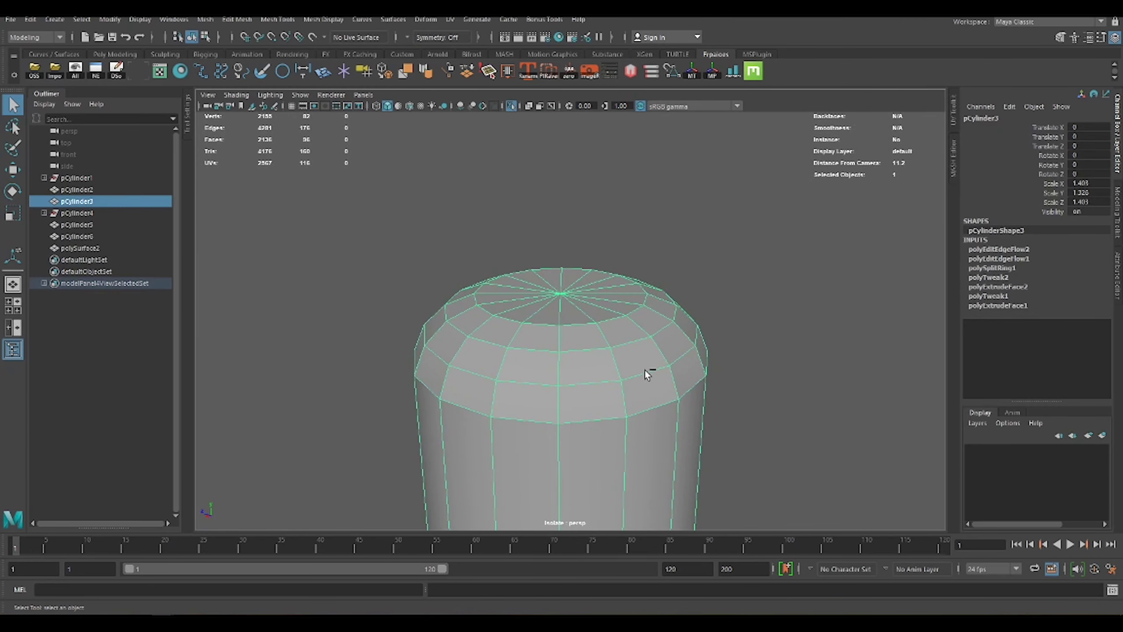
right_drag(645, 373, 636, 345)
shift+right_drag(715, 283, 715, 251)
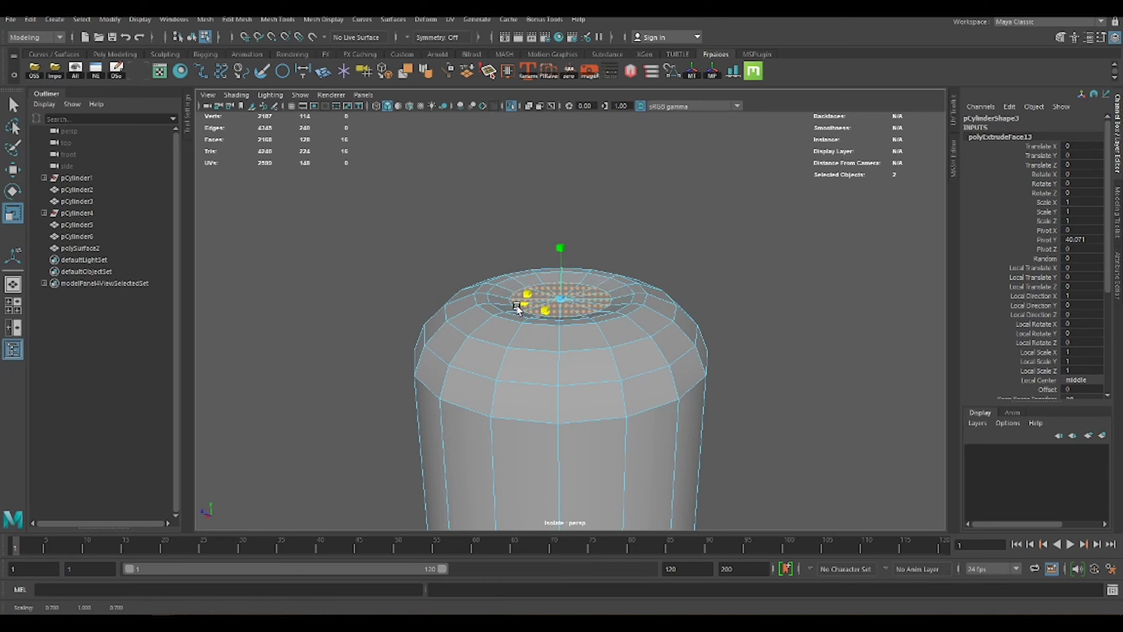
key(F8)
click(719, 286)
Select an edge loop on connector body pCylinder3 in edge mode.
key(ctrl+1)
scroll(611, 247, down, 3)
click(567, 238)
key(w)
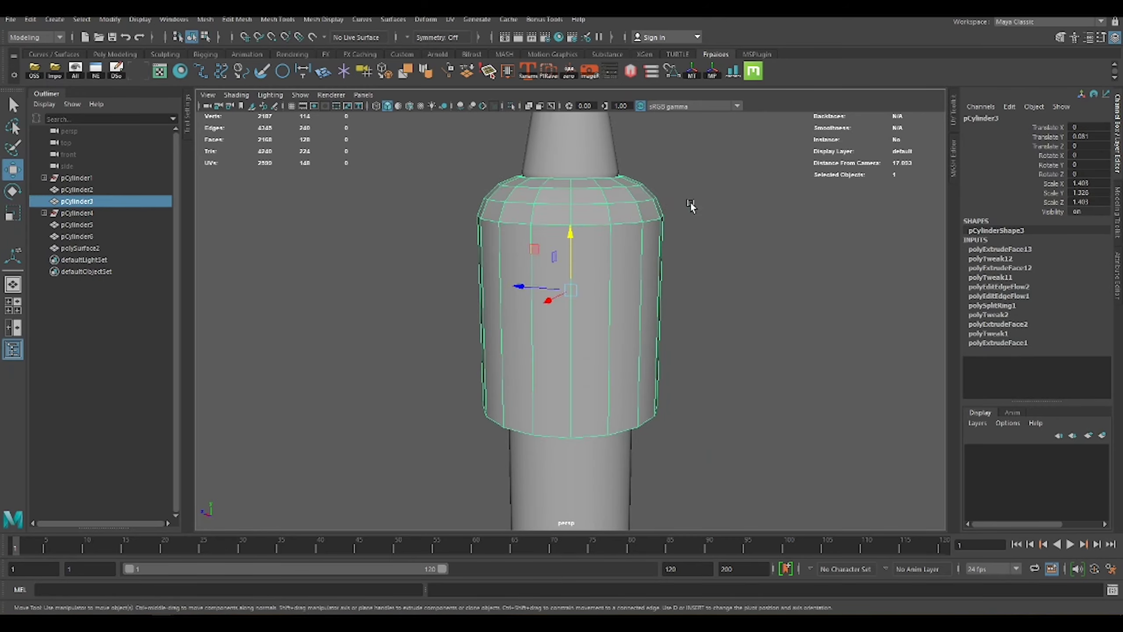
alt+drag(690, 204, 631, 306)
click(632, 306)
key(F10)
double_click(586, 265)
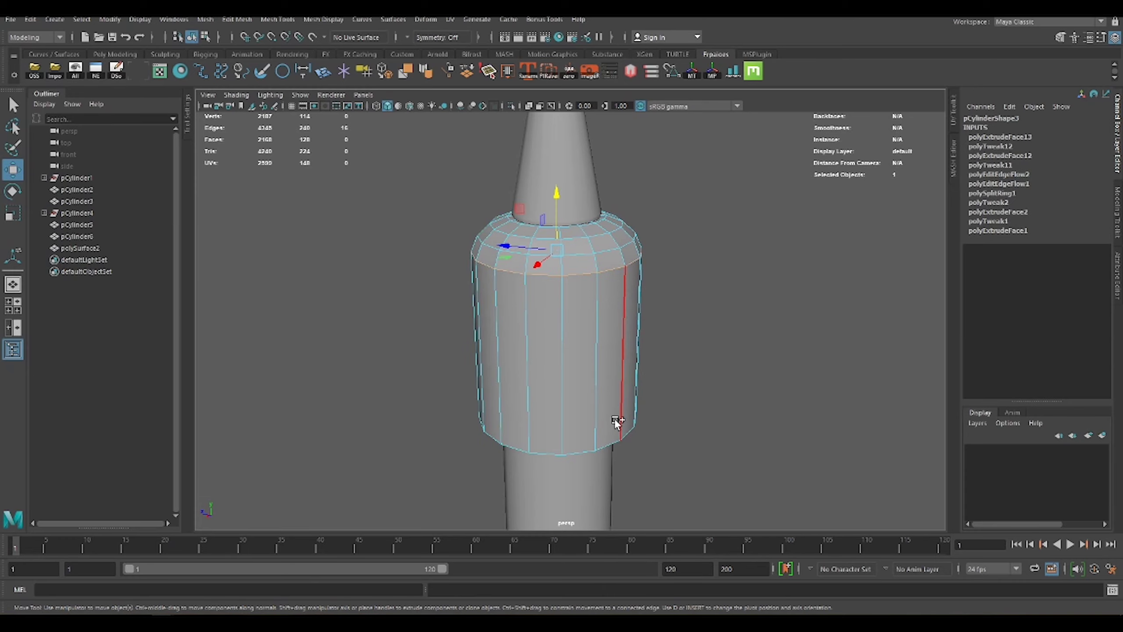
Extrude and scale pCylinder3's bottom cap faces into an inset underside.
key(F8)
key(ctrl+1)
mouse_move(697, 371)
alt+mouse_down()
mouse_move(664, 228)
mouse_move(710, 303)
mouse_move(628, 274)
alt+mouse_up()
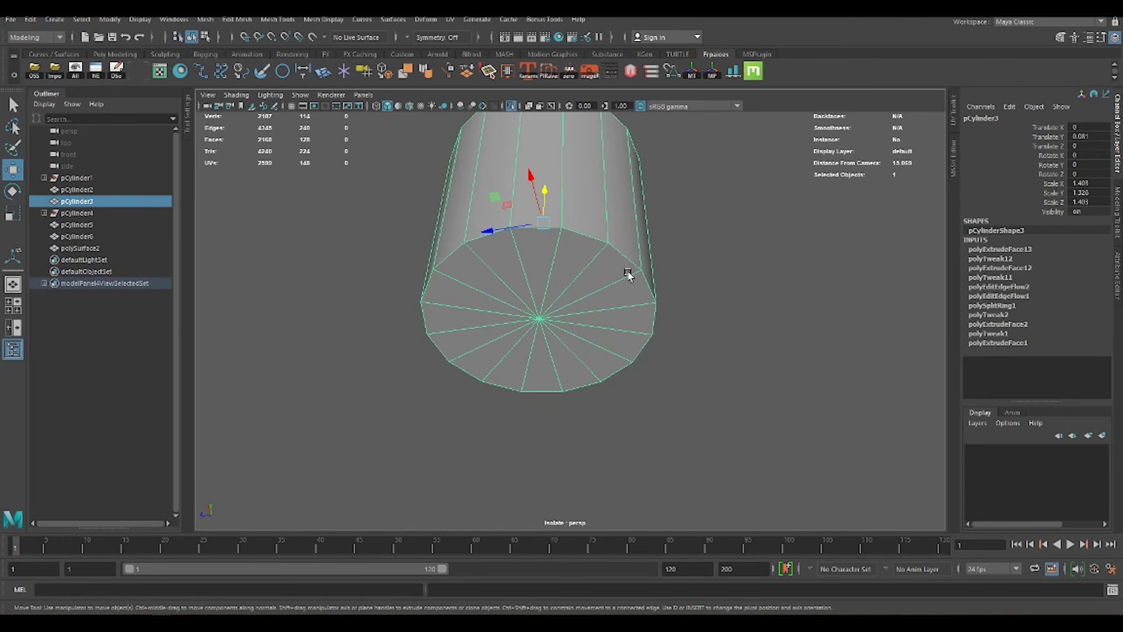
key(F11)
key(ctrl+e)
key(r)
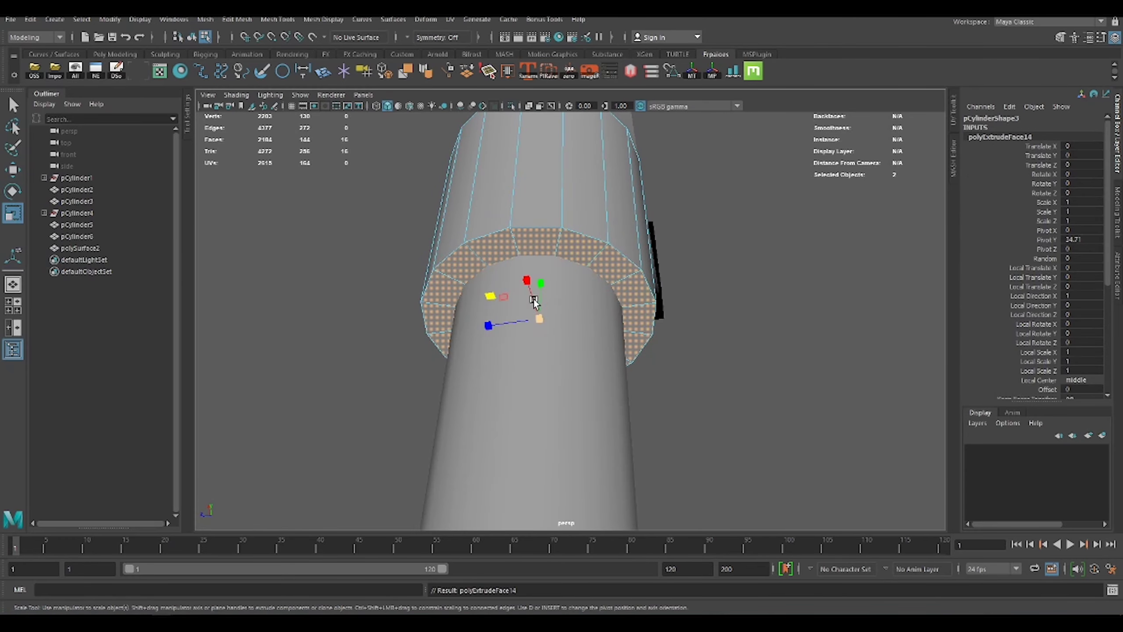
key(F8)
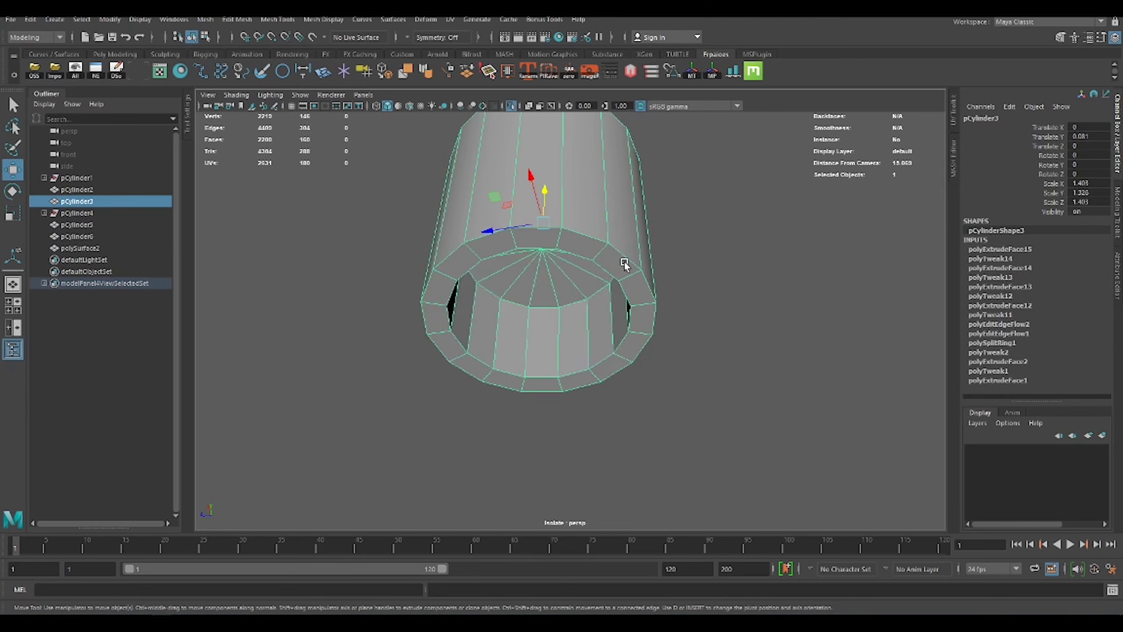
Bevel the body's rim edges at 0.2 offset and exit isolate view.
alt+drag(625, 268, 634, 263)
key(ctrl+1)
alt+drag(656, 304, 658, 323)
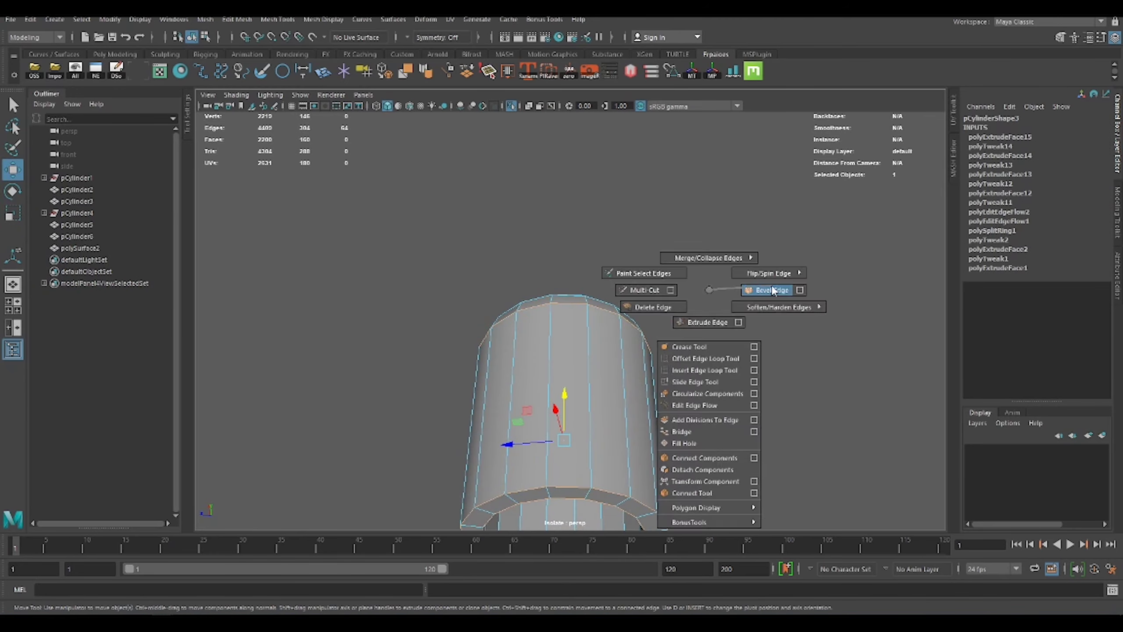
shift+right_drag(656, 317, 752, 290)
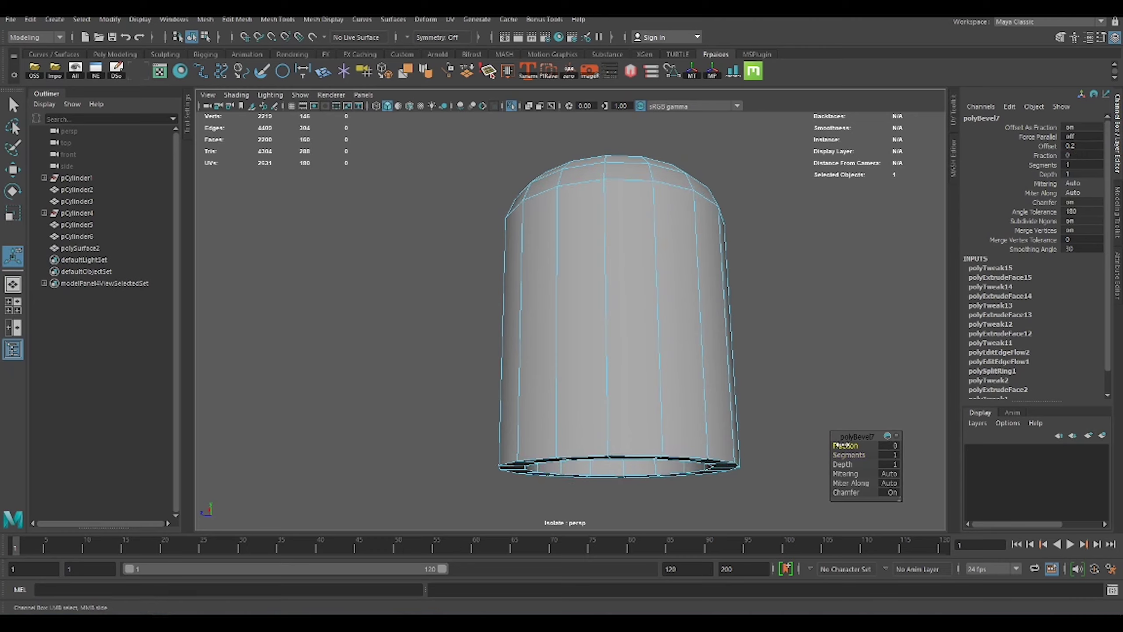
mouse_move(659, 374)
alt+mouse_down()
mouse_move(654, 310)
mouse_move(648, 368)
alt+mouse_up()
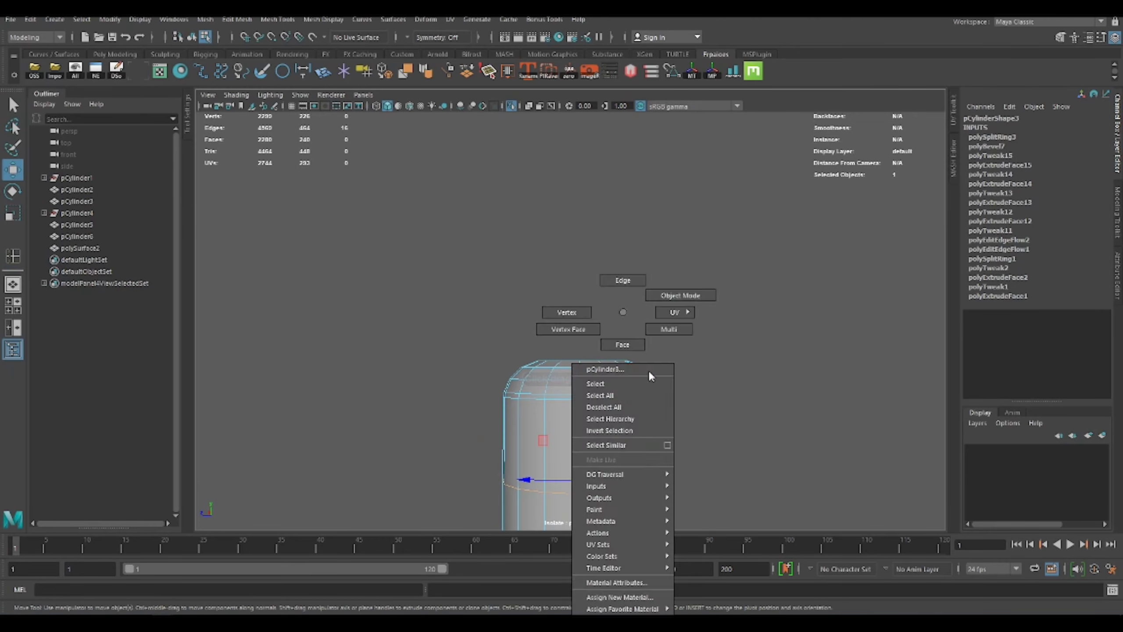
right_drag(623, 312, 625, 341)
click(617, 425)
key(w)
key(F8)
scroll(610, 436, down, 3)
key(ctrl+1)
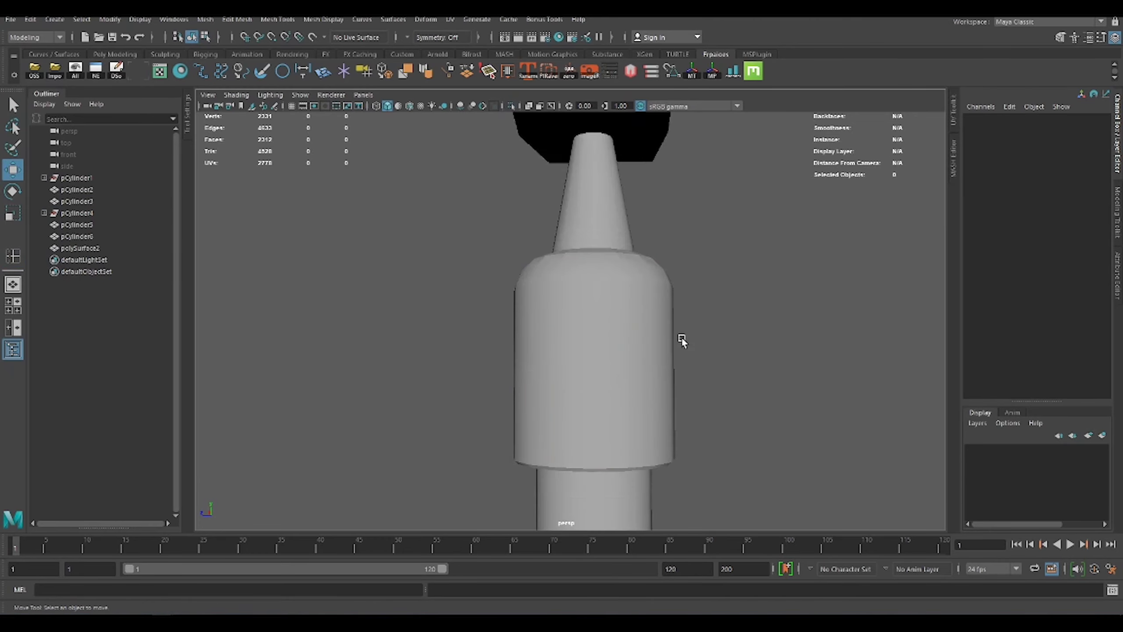
Orbit up to the mirror frame and clear the connector body selection.
click(735, 269)
mouse_move(735, 268)
alt+mouse_down()
mouse_move(636, 293)
mouse_move(589, 338)
mouse_move(534, 358)
mouse_move(631, 408)
alt+mouse_up()
click(534, 358)
key(r)
click(590, 340)
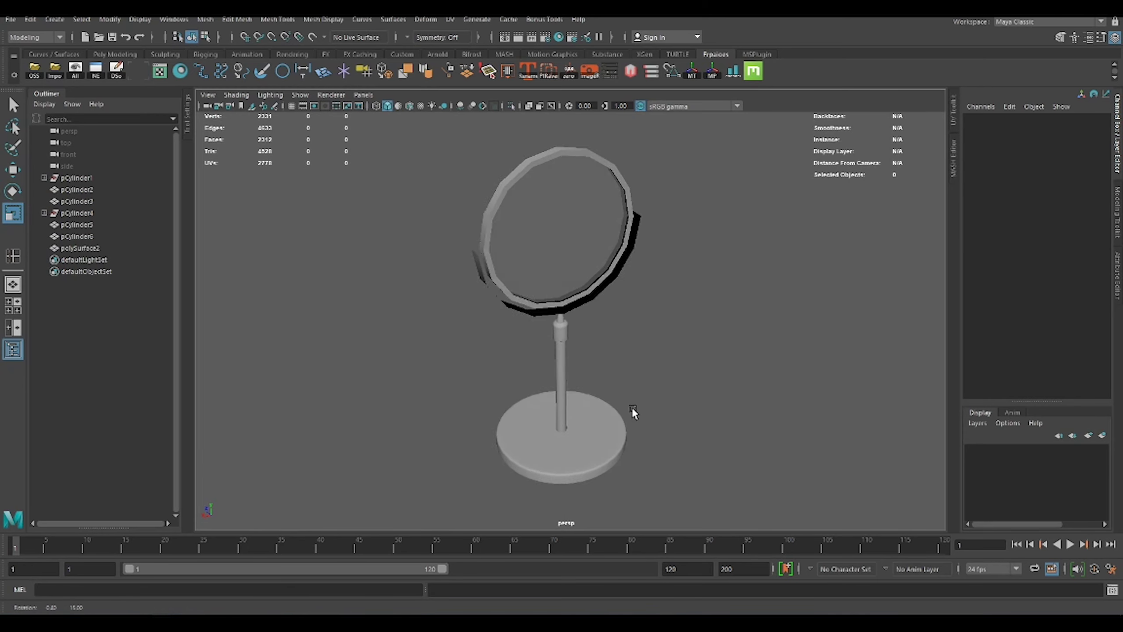
scroll(681, 363, up, 5)
Extrude holder arc pCylinder5's faces about -0.169 to give it thickness.
click(725, 410)
mouse_move(725, 411)
alt+mouse_down()
mouse_move(712, 389)
mouse_move(689, 432)
alt+mouse_up()
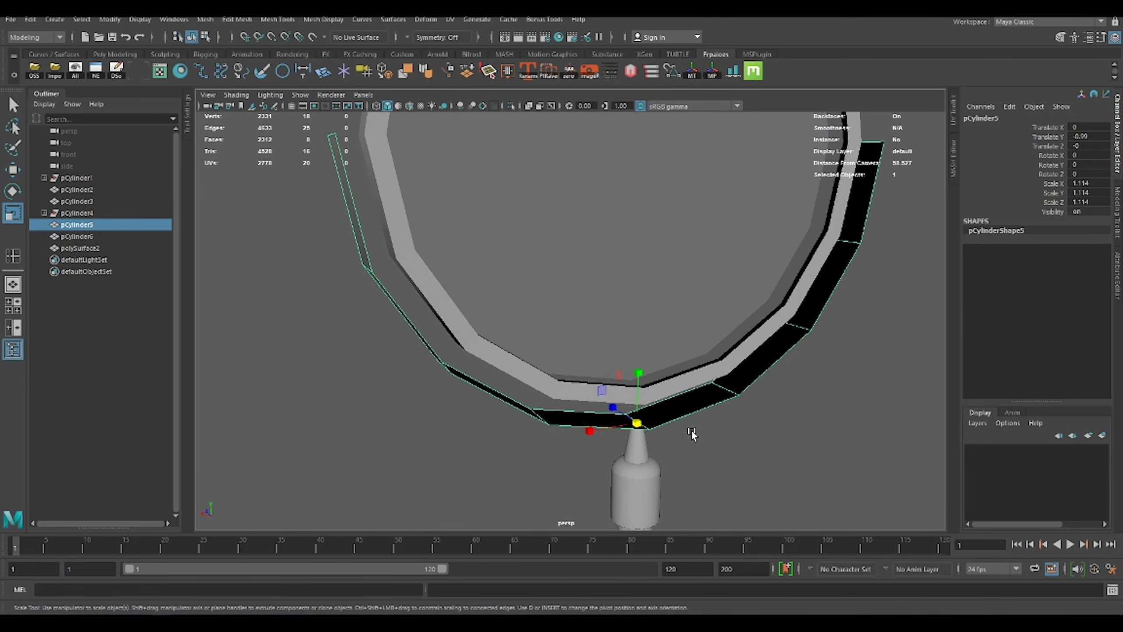
key(ctrl+e)
drag(455, 344, 396, 338)
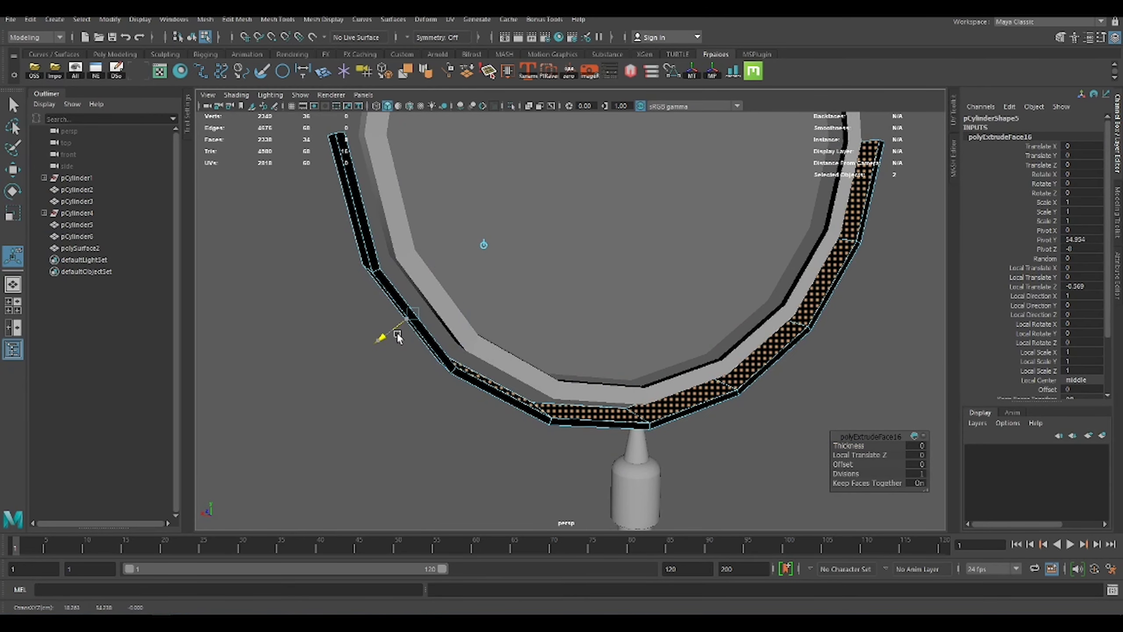
right_drag(398, 338, 380, 310)
mouse_move(380, 310)
alt+mouse_down()
mouse_move(785, 378)
mouse_move(704, 399)
alt+mouse_up()
Reselect the holder arc and bring up the polygon tools marking menu.
click(845, 382)
key(r)
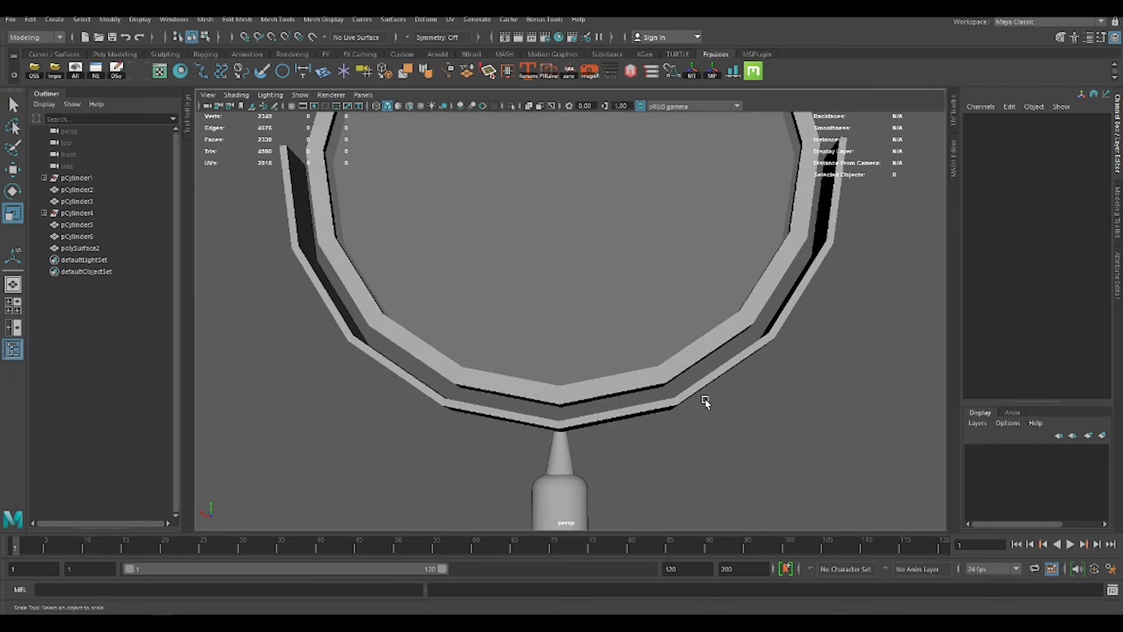
scroll(705, 399, up, 3)
click(698, 452)
shift+right_click(824, 309)
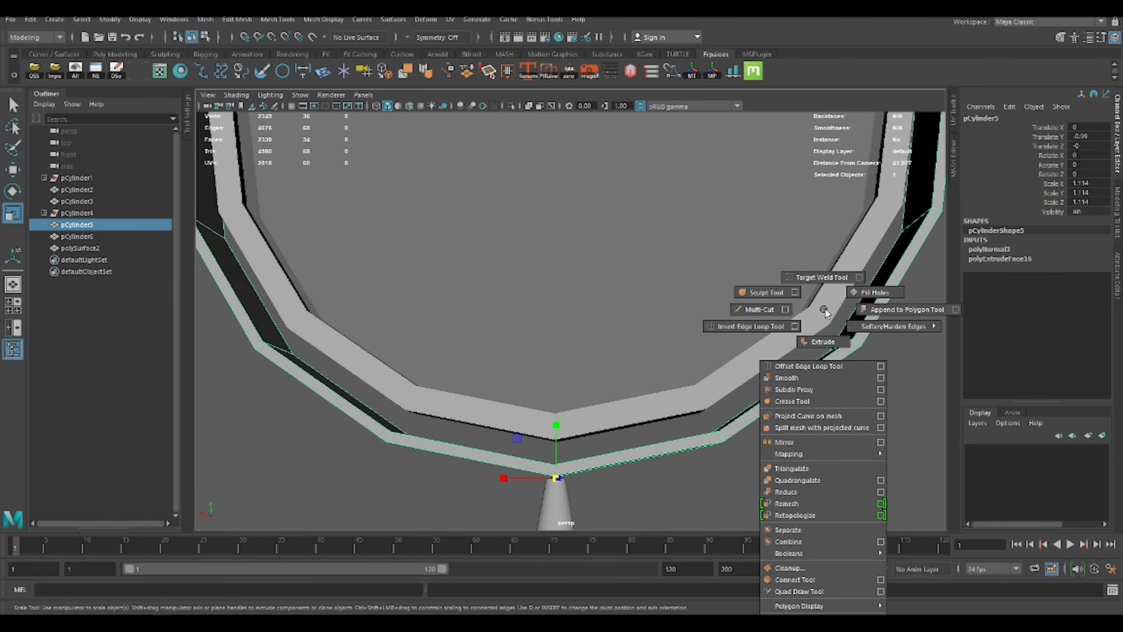
Select the holder arc's sharp edges by angle and bevel them at 0.5 fraction, 1 segment.
alt+drag(825, 312, 663, 310)
click(81, 19)
click(110, 345)
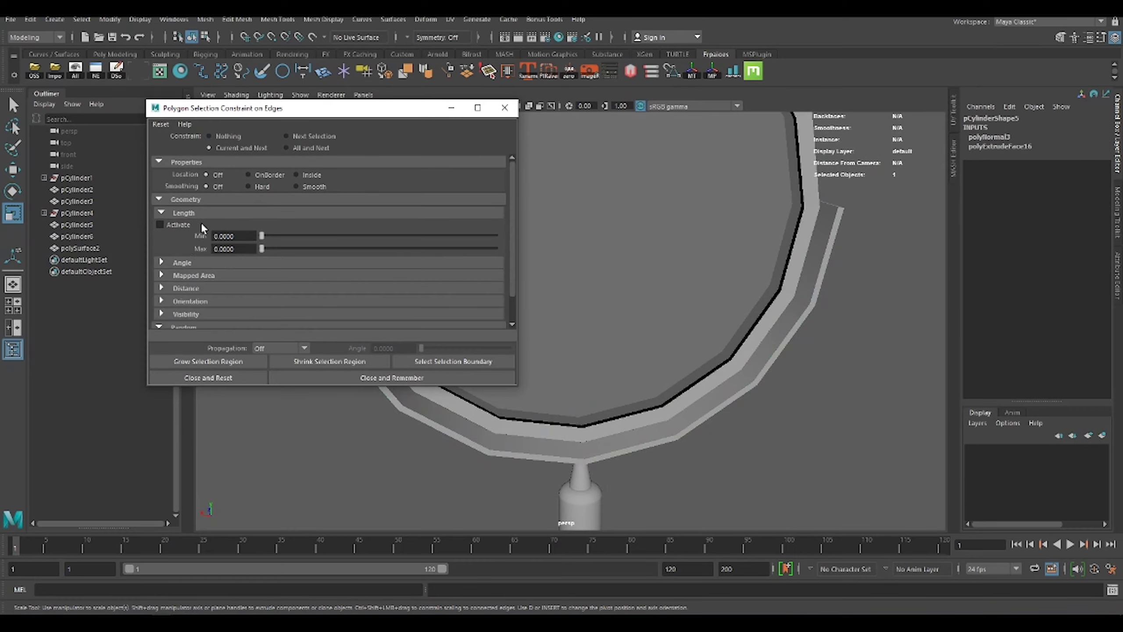
scroll(663, 309, down, 5)
alt+drag(663, 310, 757, 383)
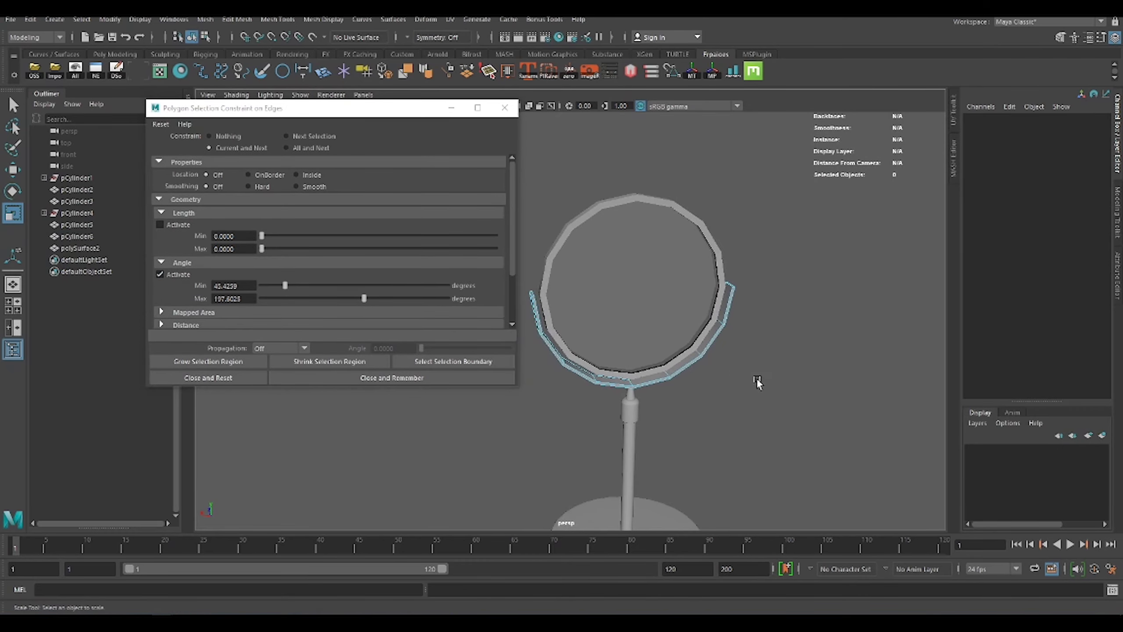
click(757, 383)
key(ctrl+b)
scroll(892, 385, up, 5)
scroll(891, 386, up, 5)
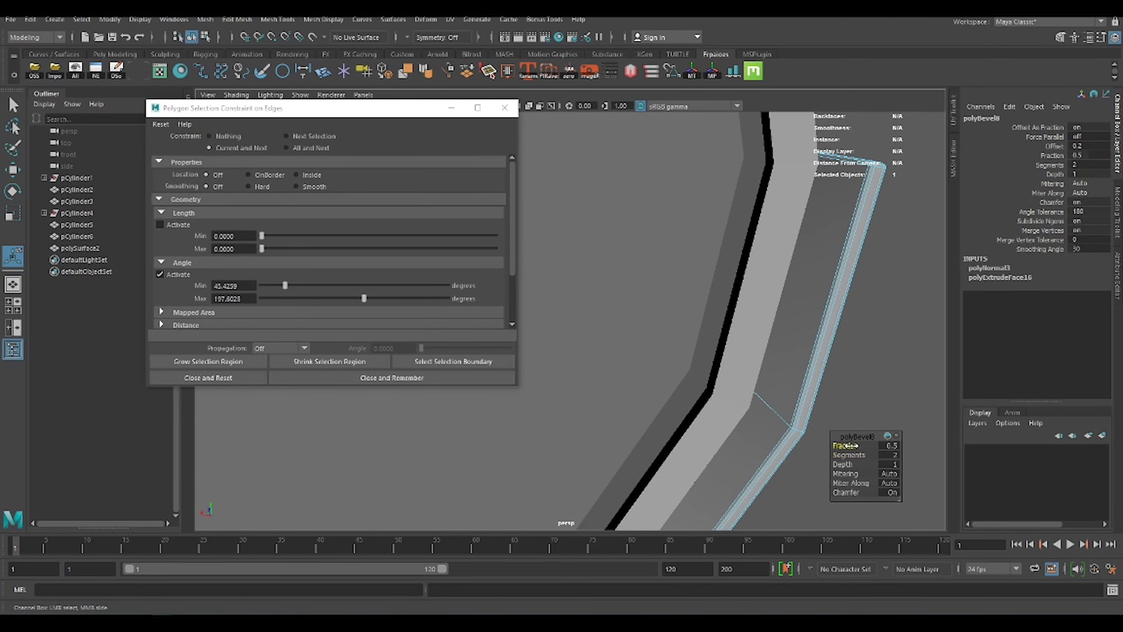
alt+drag(846, 445, 803, 441)
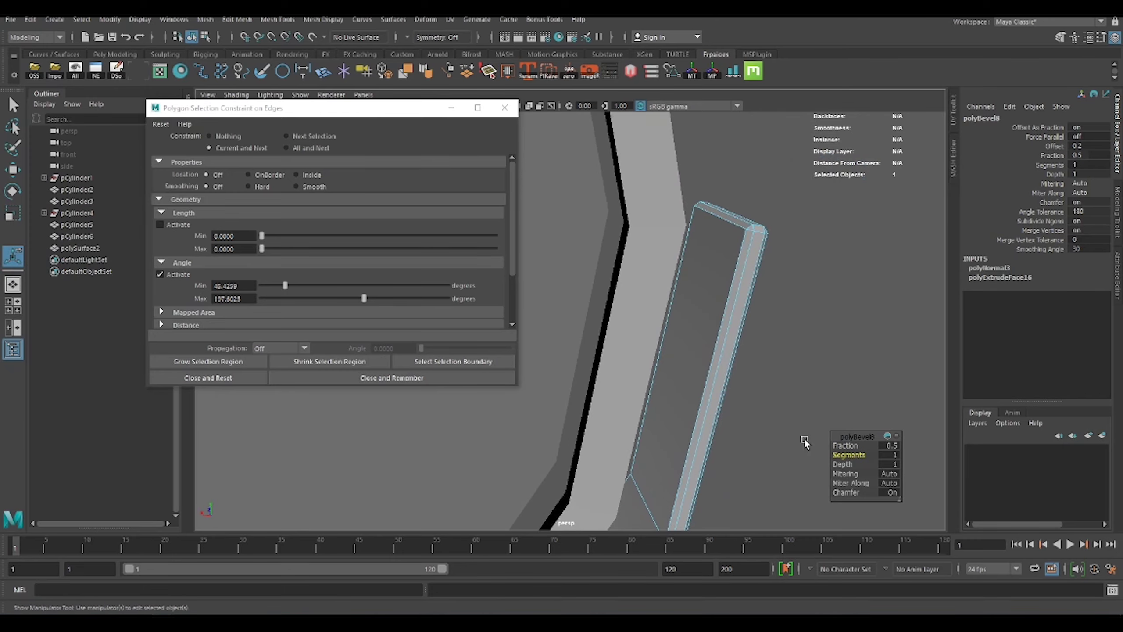
key(q)
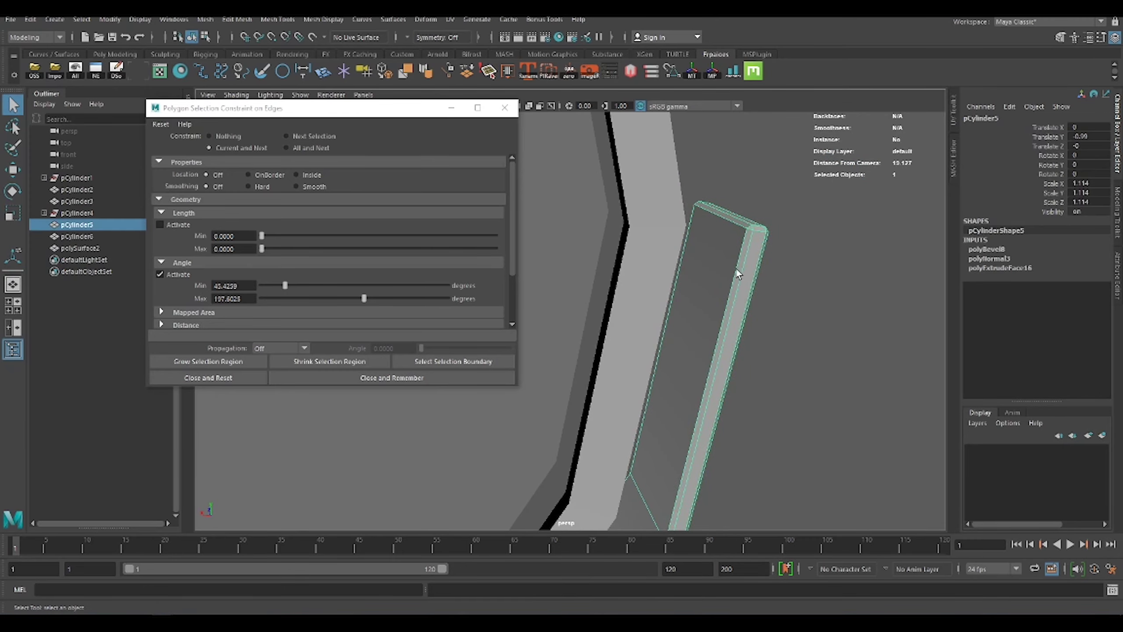
Return to object mode, reselect the finished holder arc, then select the mirror ring.
key(F8)
click(677, 304)
scroll(677, 303, down, 3)
scroll(791, 372, down, 5)
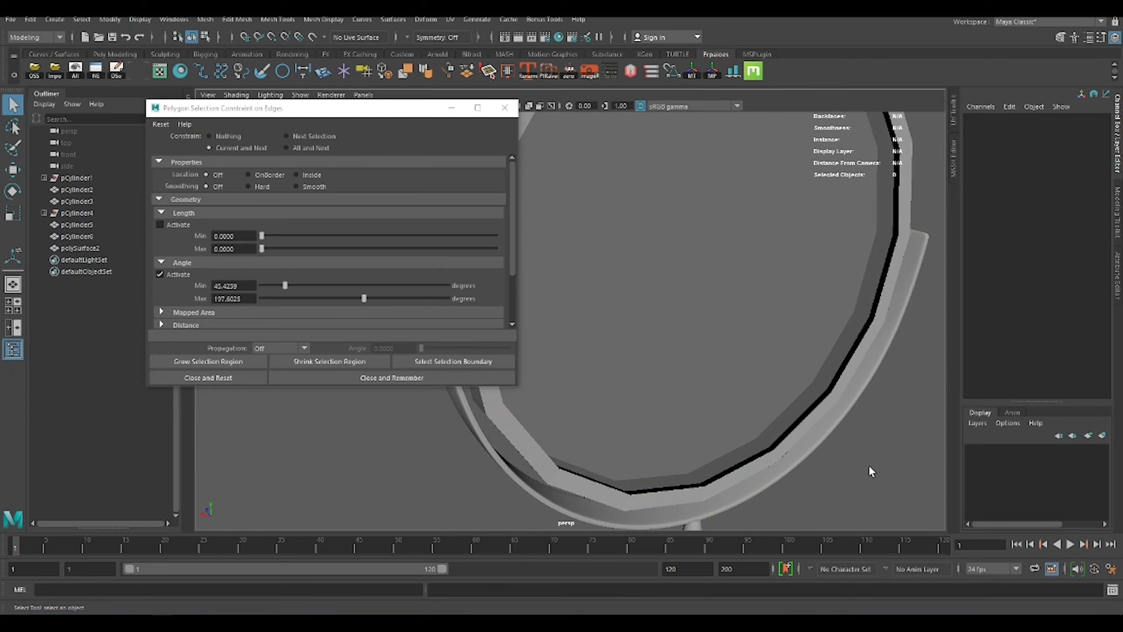
scroll(672, 406, down, 3)
alt+drag(672, 407, 780, 367)
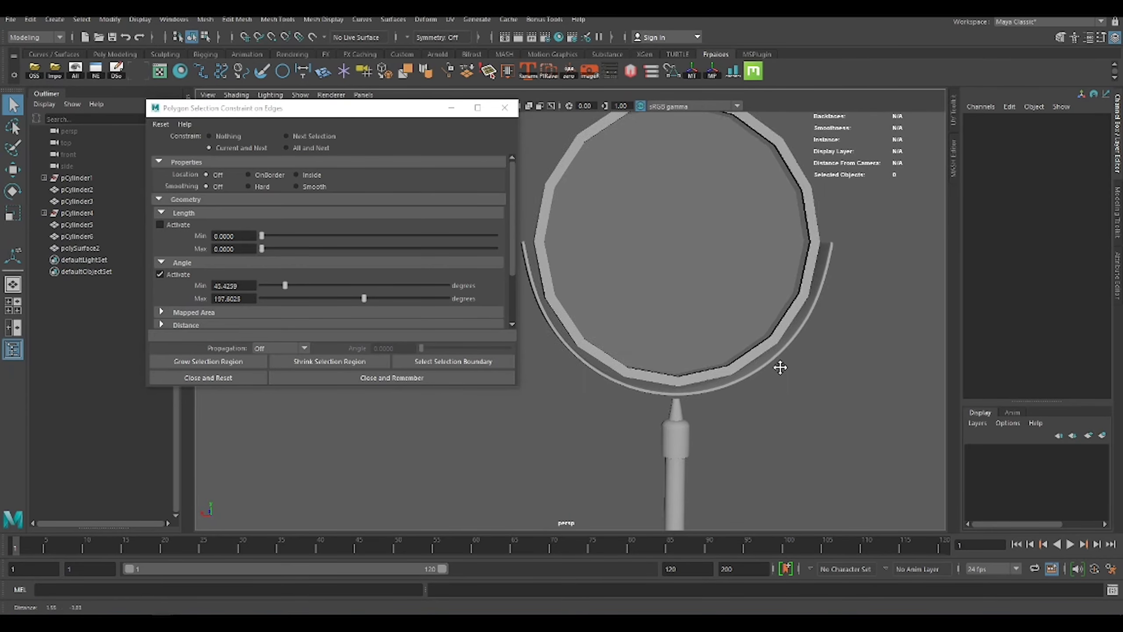
scroll(780, 367, up, 3)
click(690, 388)
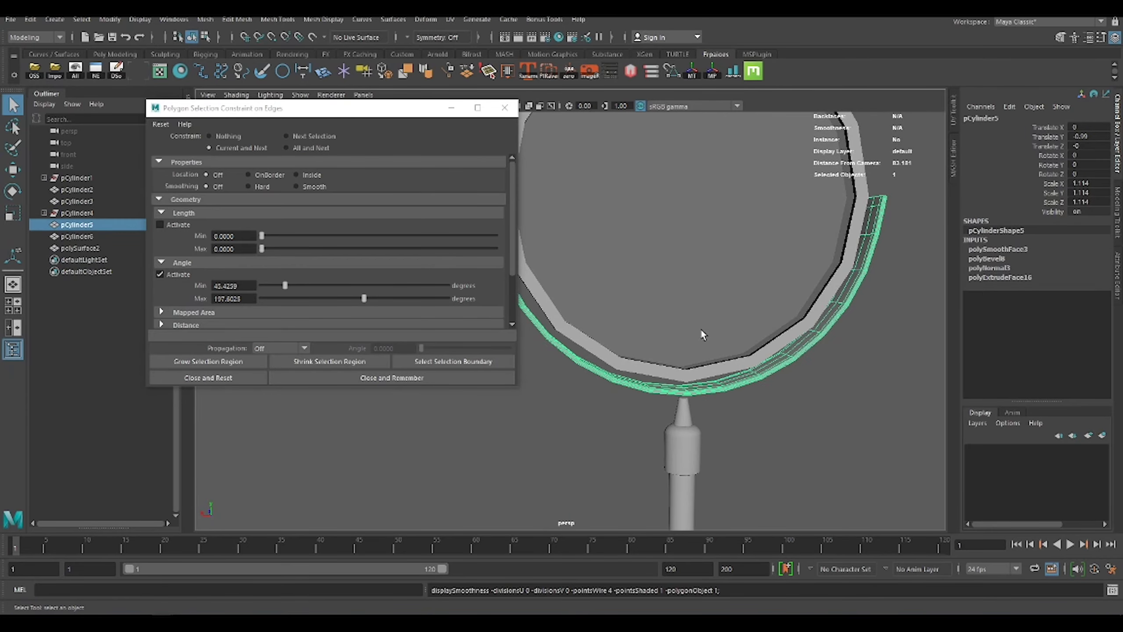
key(w)
scroll(681, 348, up, 3)
scroll(747, 371, up, 3)
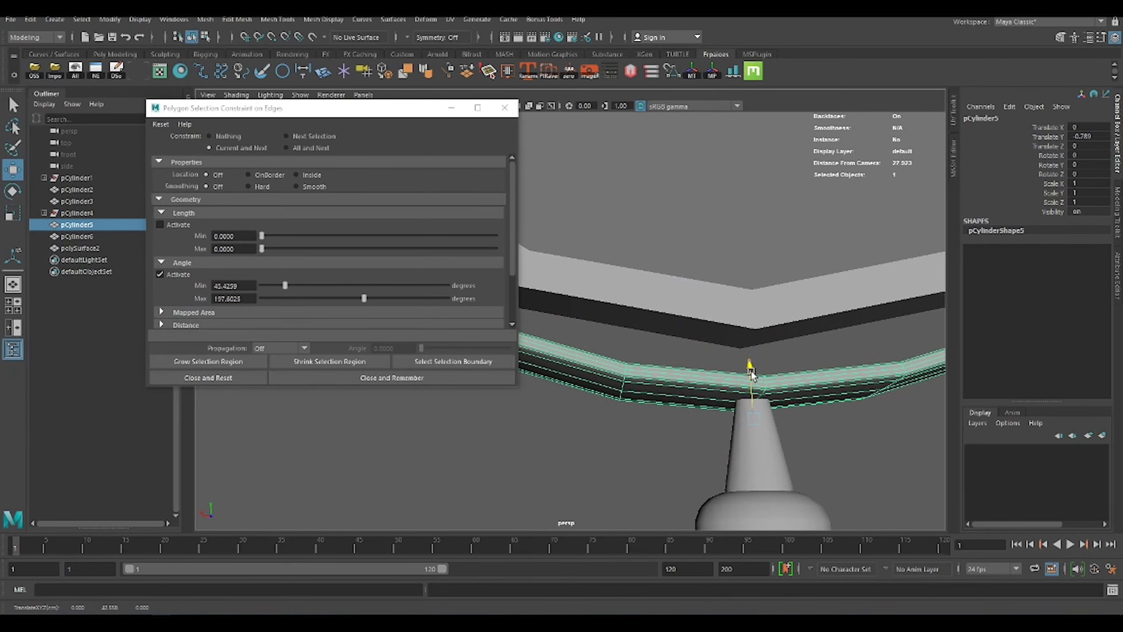
click(832, 444)
scroll(679, 367, down, 1)
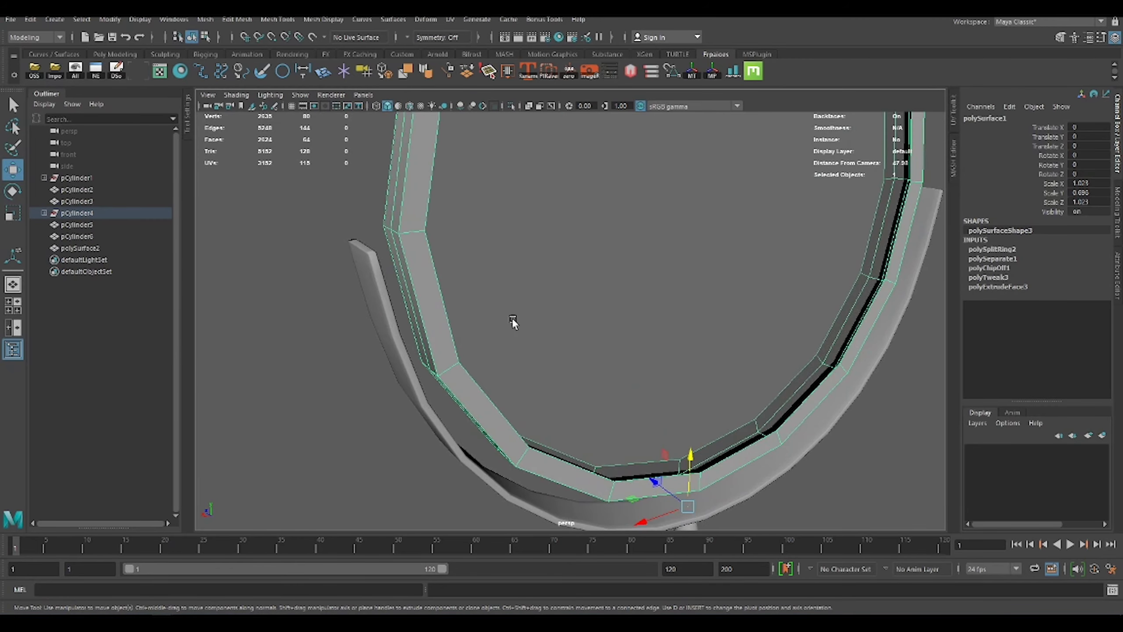
Select the mirror ring's rim edges and bevel them at 0.2.
alt+middle_drag(766, 417, 744, 448)
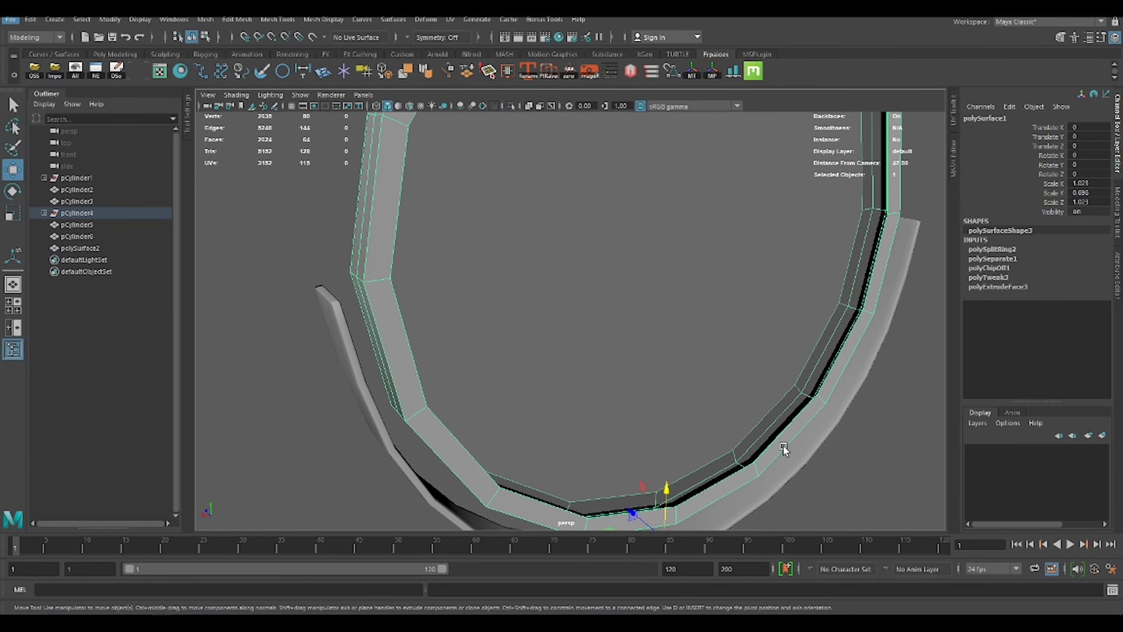
right_drag(784, 449, 827, 336)
click(809, 397)
alt+middle_drag(809, 397, 737, 394)
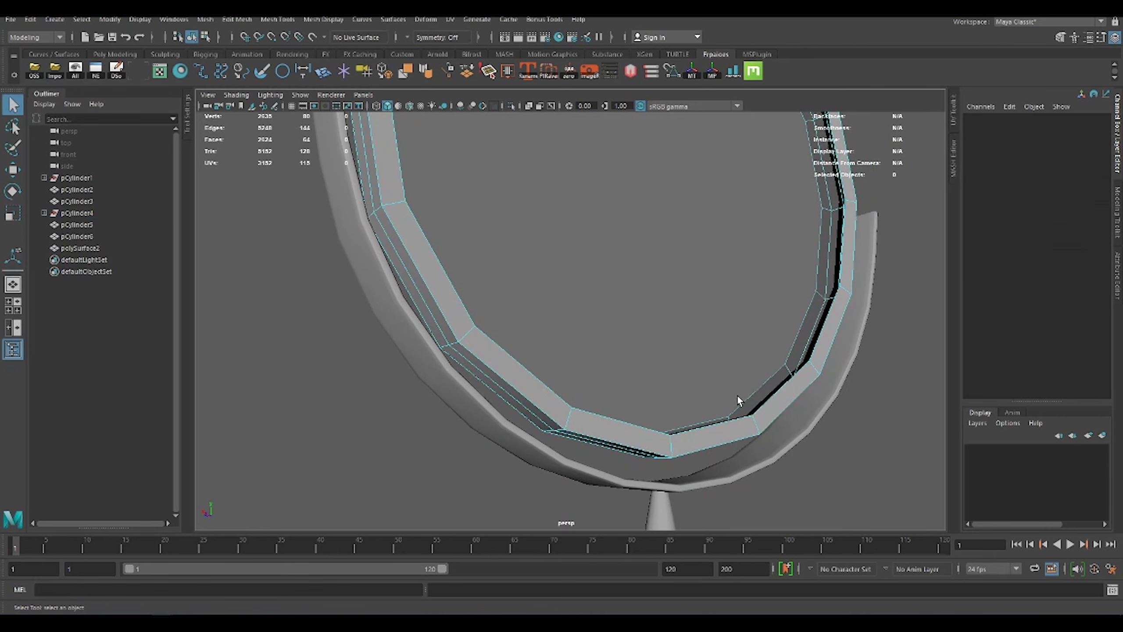
shift+right_drag(599, 445, 917, 389)
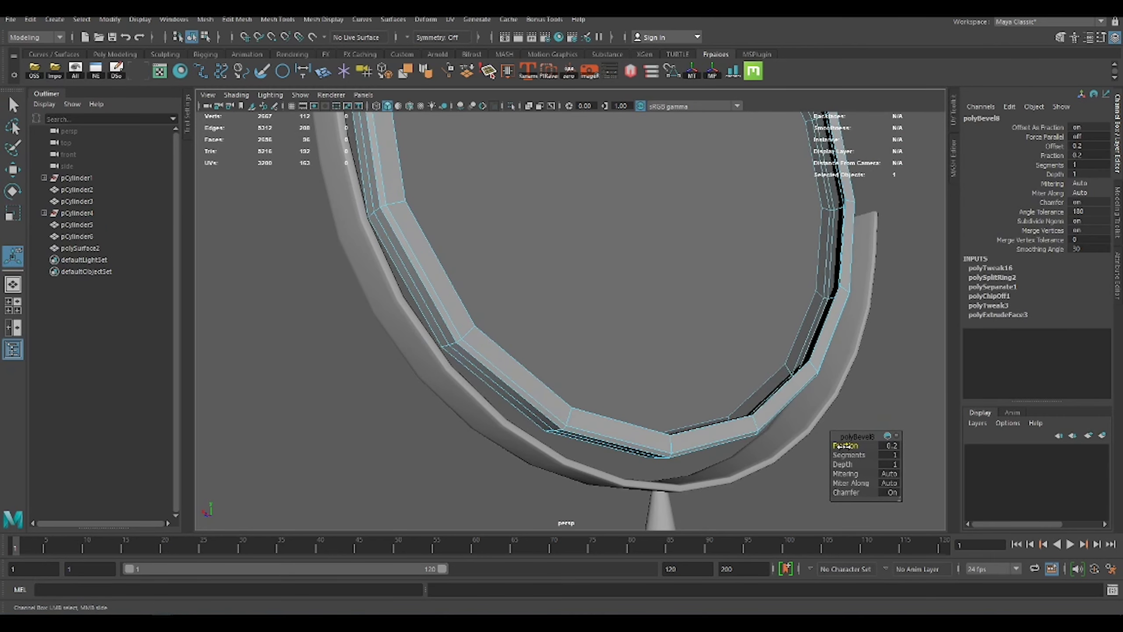
mouse_move(497, 372)
right_down()
mouse_move(495, 382)
mouse_move(563, 391)
mouse_move(346, 294)
right_up()
Pick the ring's side edges with Polygon Selection Constraint and delete them.
key(w)
alt+drag(346, 294, 612, 354)
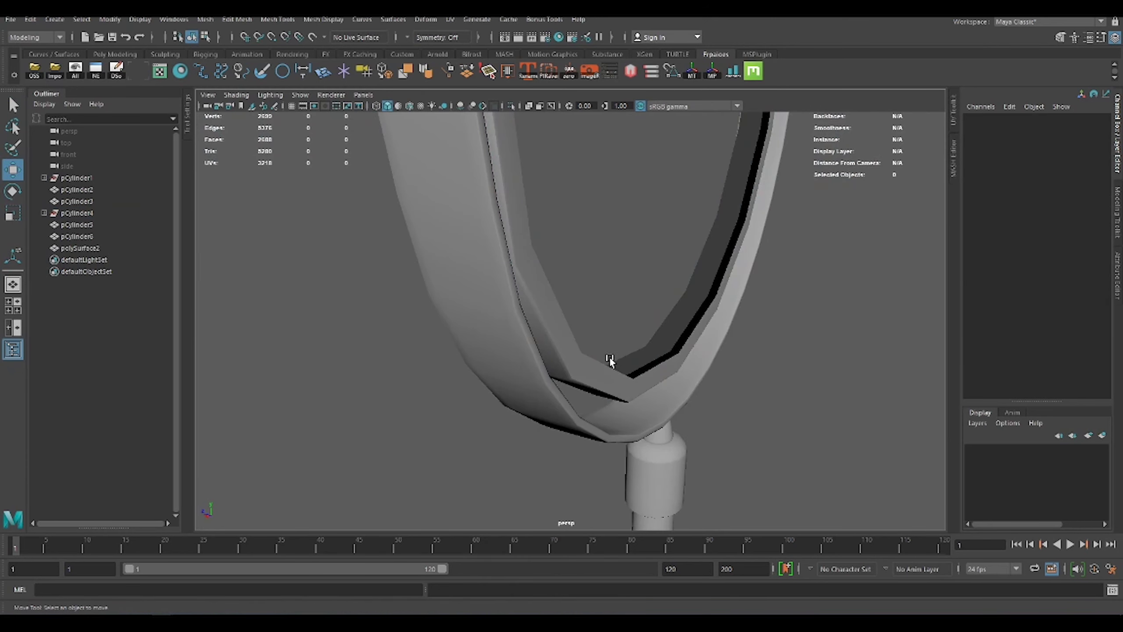
mouse_move(574, 283)
right_down()
mouse_move(505, 361)
mouse_move(581, 246)
right_up()
mouse_move(581, 246)
alt+mouse_down()
mouse_move(625, 286)
mouse_move(509, 326)
mouse_move(496, 363)
alt+mouse_up()
click(496, 363)
alt+right_drag(496, 363, 509, 350)
right_drag(304, 133, 312, 216)
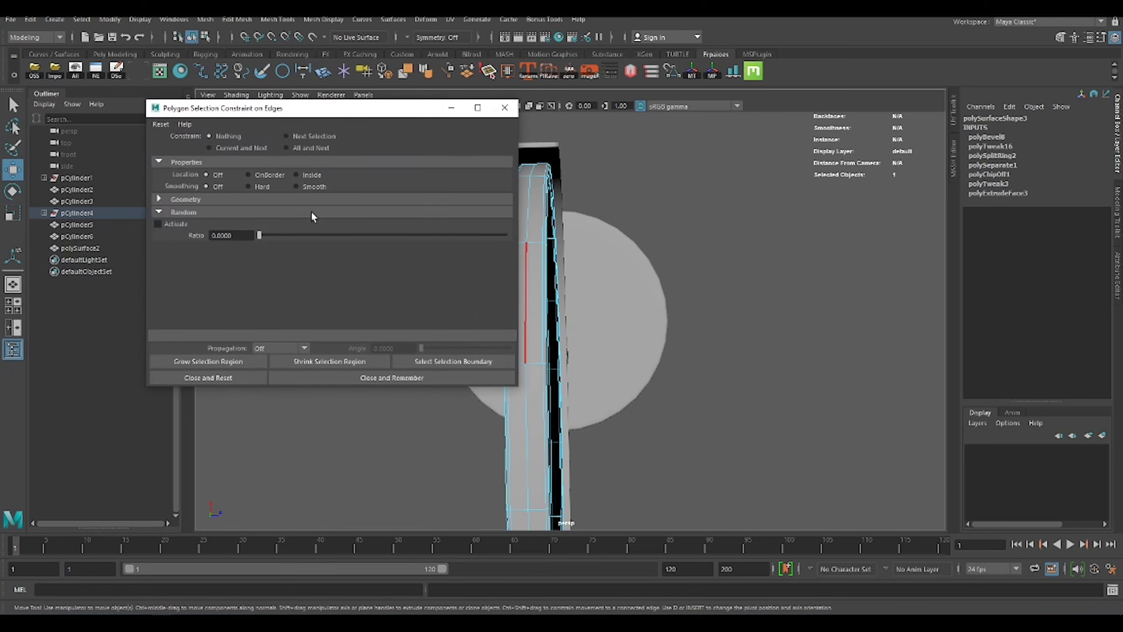
click(504, 108)
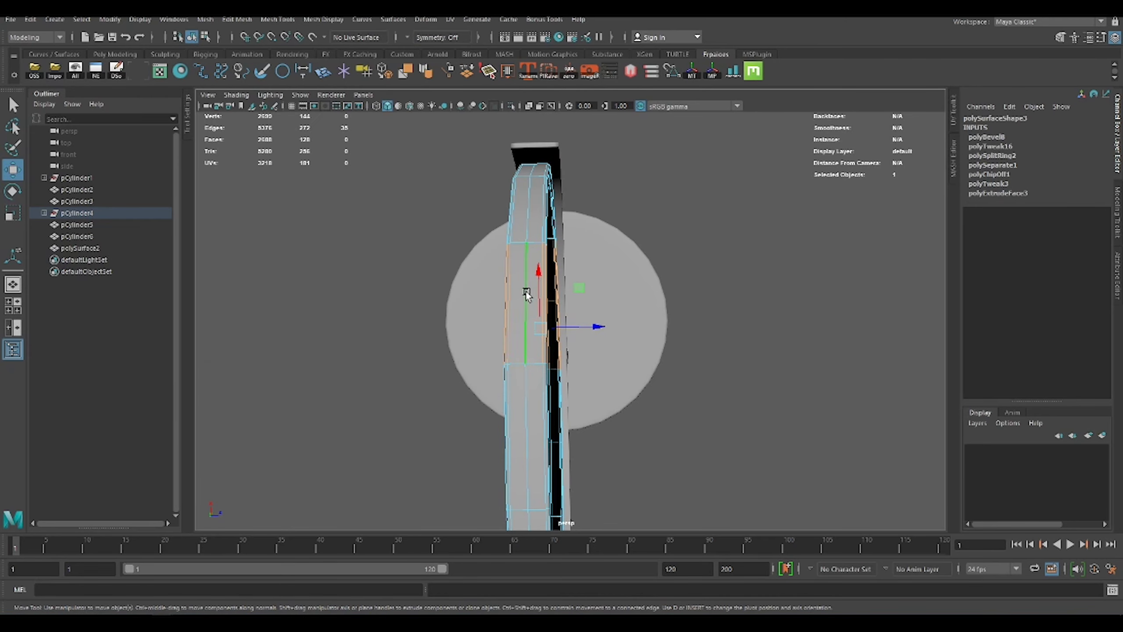
key(Delete)
Apply Mesh > Smooth to mirror ring polySurface1 in object mode.
key(F8)
mouse_move(732, 318)
alt+mouse_down()
mouse_move(784, 314)
mouse_move(457, 157)
alt+mouse_up()
shift+right_drag(708, 265, 752, 208)
mouse_move(708, 265)
alt+mouse_down()
mouse_move(696, 308)
mouse_move(571, 369)
mouse_move(381, 301)
alt+mouse_up()
Inspect an edge loop on the ring and zoom in on its left side.
right_drag(314, 319, 314, 279)
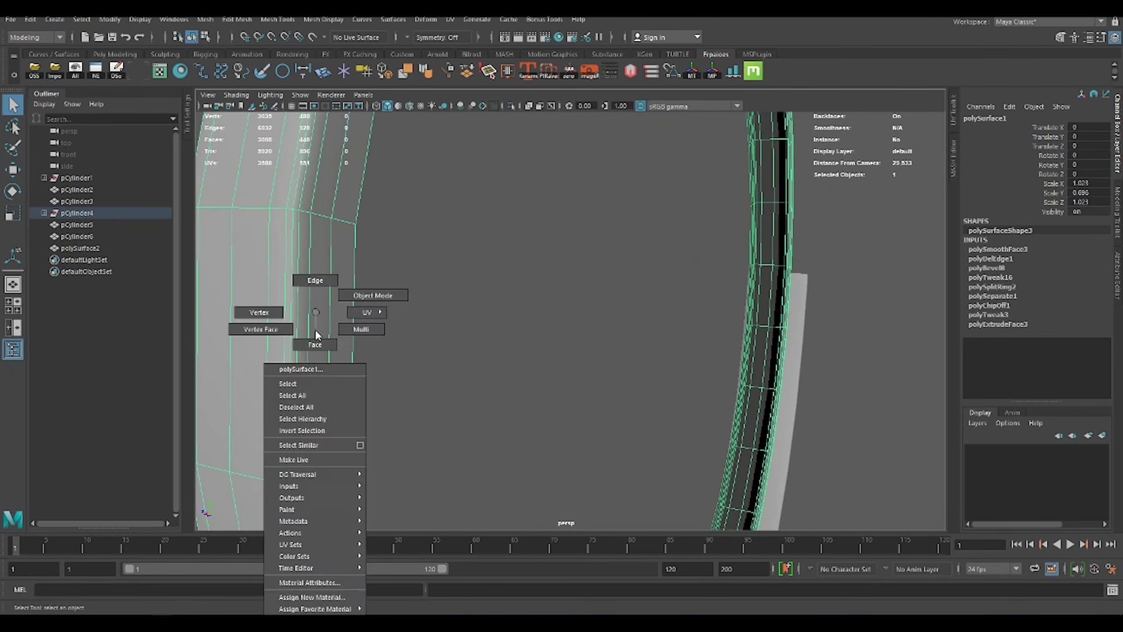
double_click(297, 289)
scroll(319, 300, down, 6)
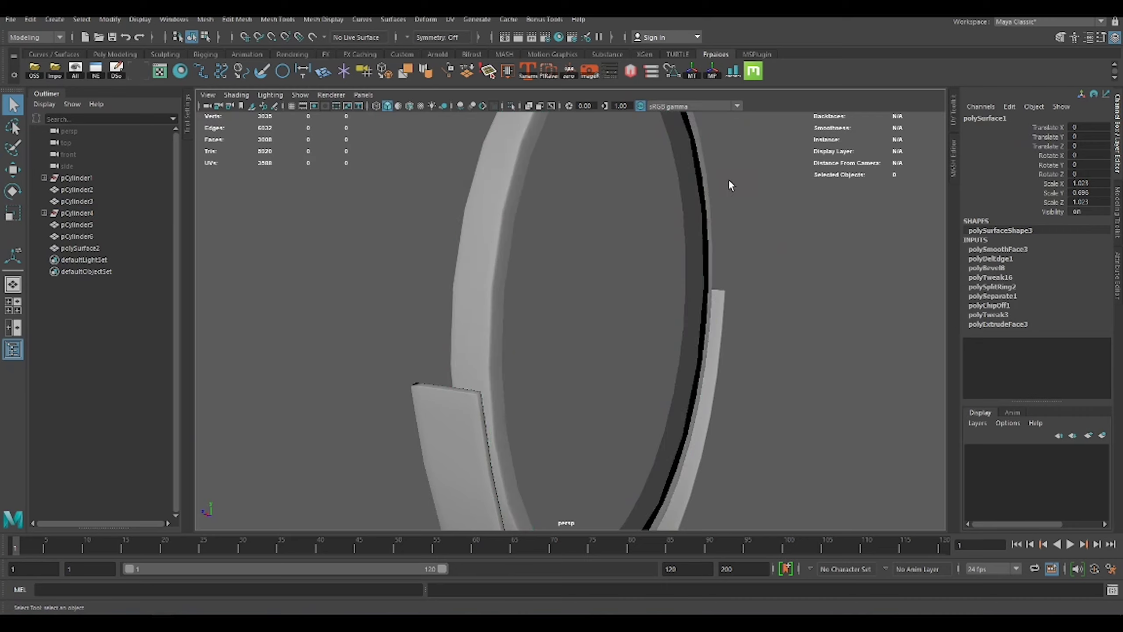
click(555, 285)
alt+drag(556, 287, 486, 394)
scroll(485, 369, up, 5)
Extract a band of ring faces into separate piece polySurface6.
right_drag(371, 276, 371, 301)
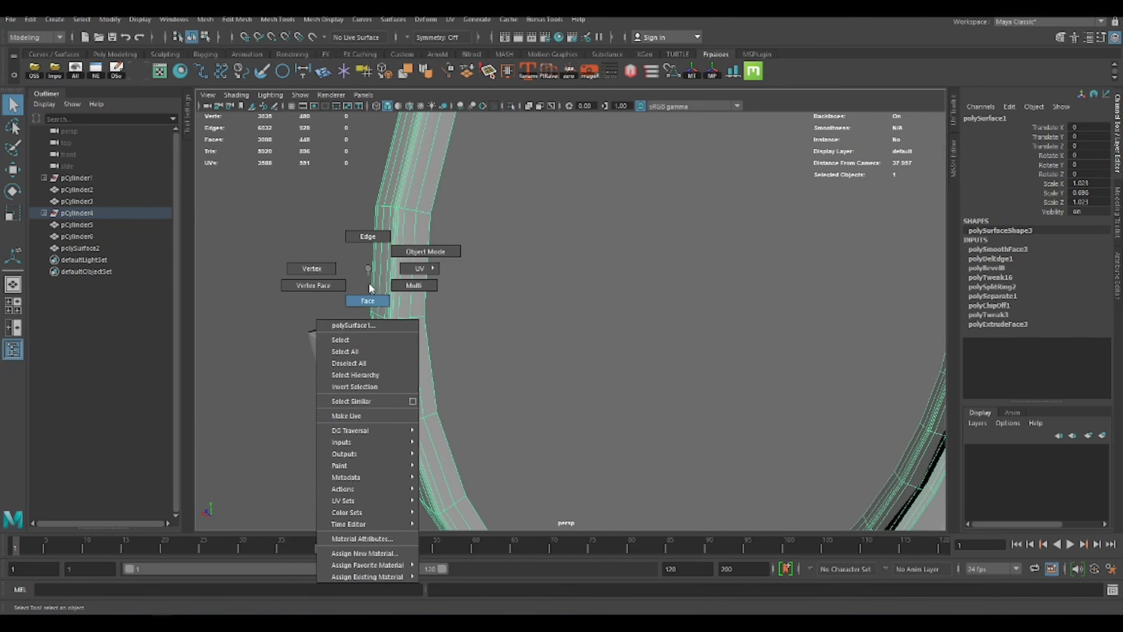
shift+right_drag(317, 261, 305, 392)
key(q)
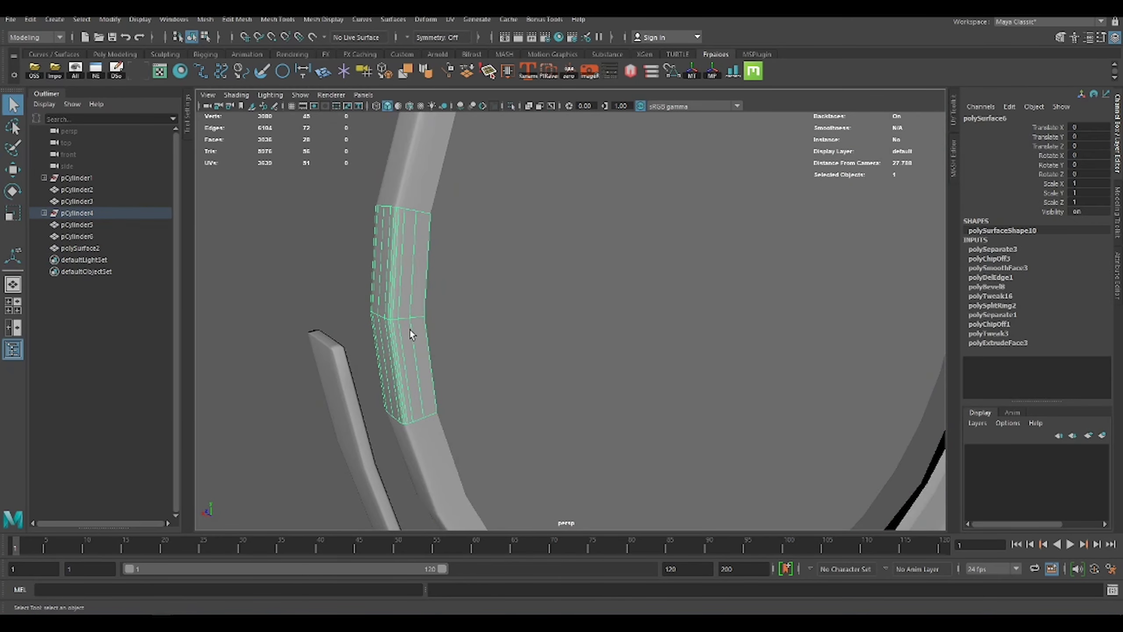
key(e)
key(r)
Scale the extracted clip to 1.023 and extrude it with Thickness 0.2.
scroll(554, 268, down, 3)
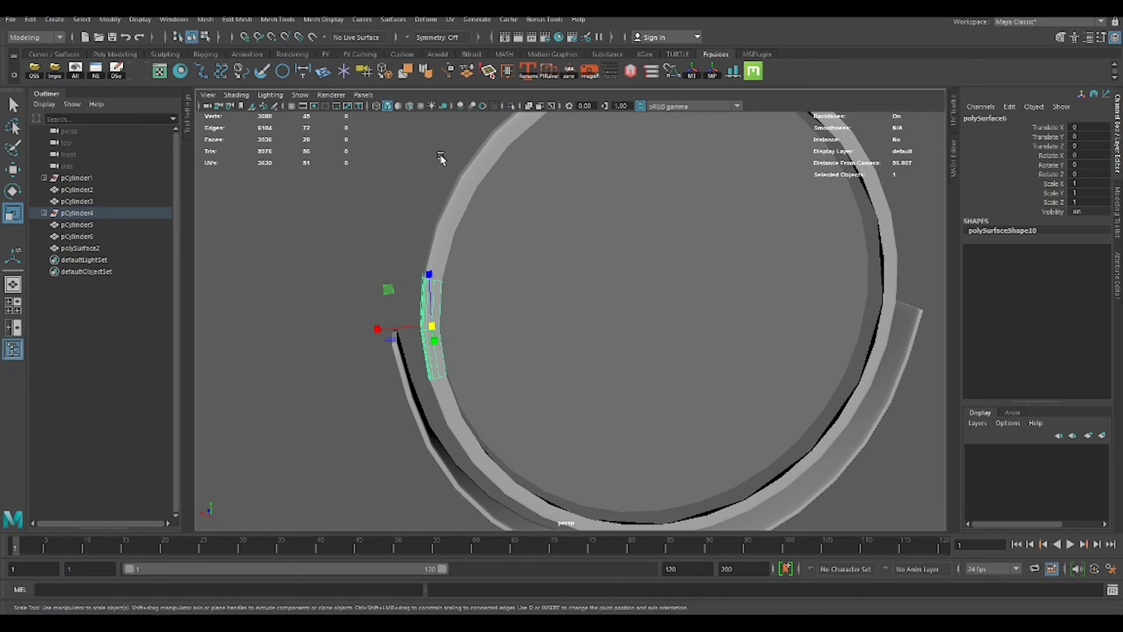
scroll(435, 287, up, 4)
drag(423, 327, 424, 329)
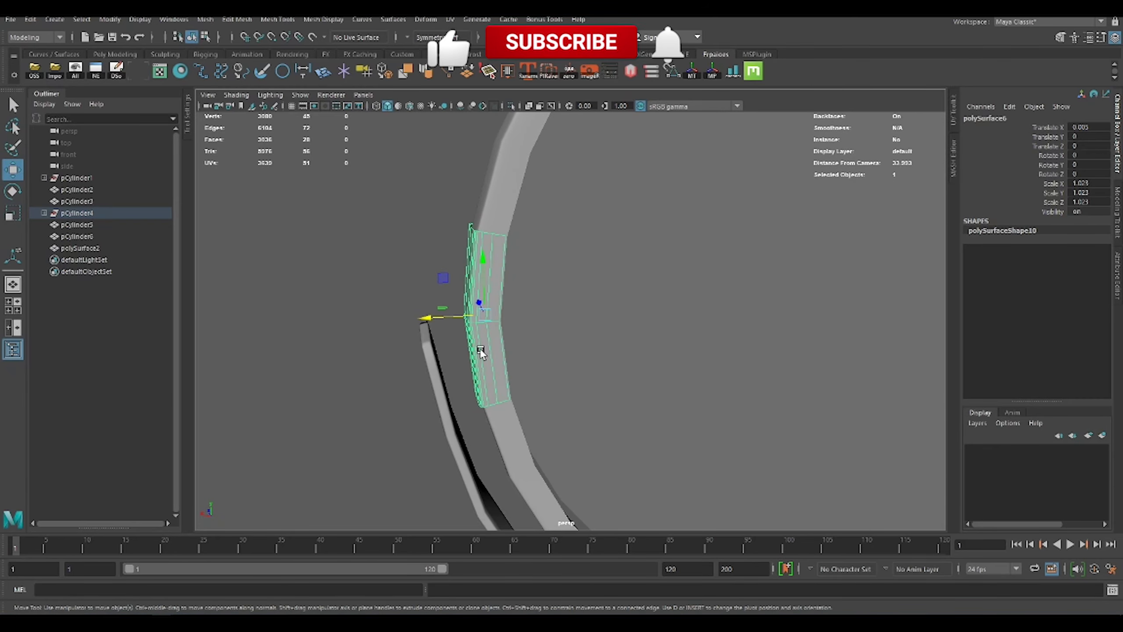
key(ctrl+e)
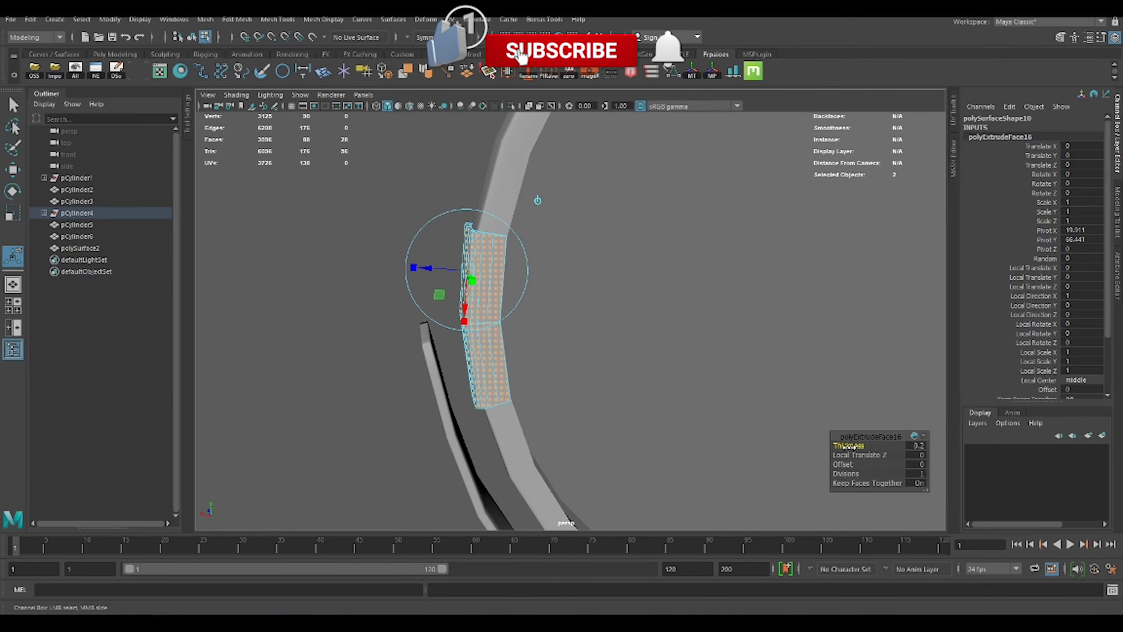
key(F8)
mouse_move(496, 280)
alt+mouse_down()
mouse_move(547, 269)
mouse_move(617, 313)
mouse_move(535, 296)
mouse_move(482, 220)
alt+mouse_up()
Pull holder arc pCylinder5 closer to the ring using a 2×5×2 lattice, then delete its history.
key(w)
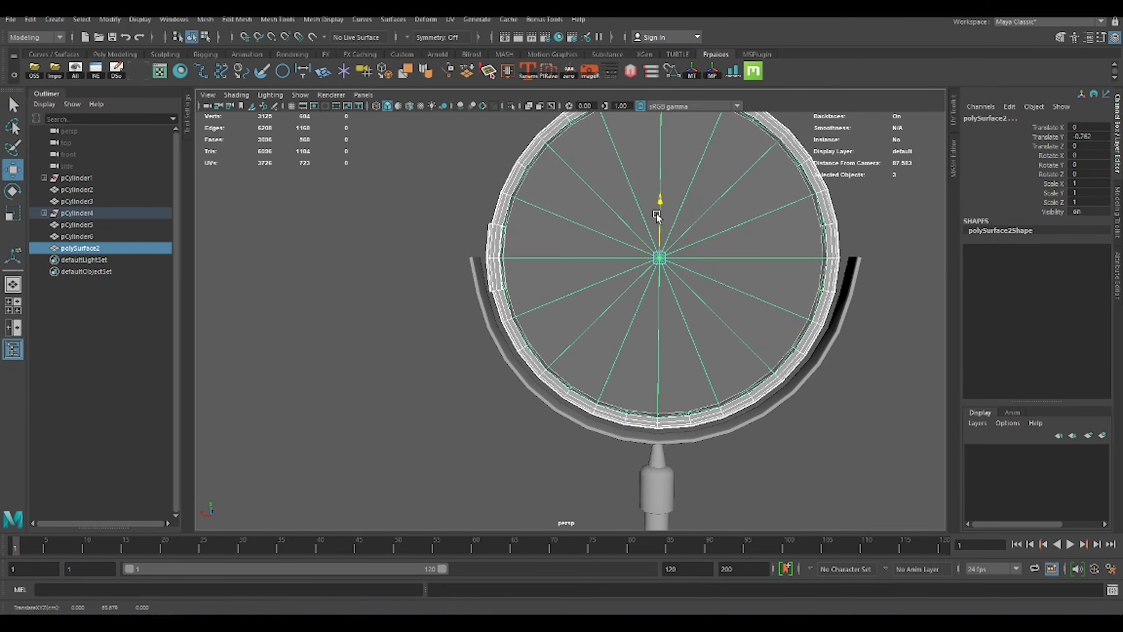
click(472, 266)
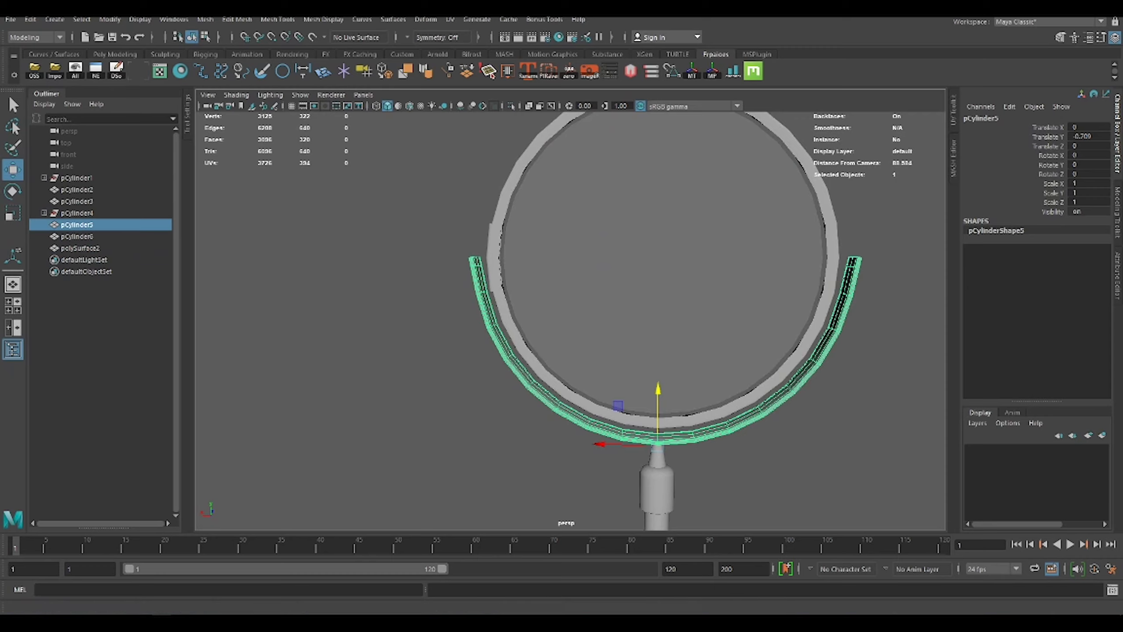
click(1057, 249)
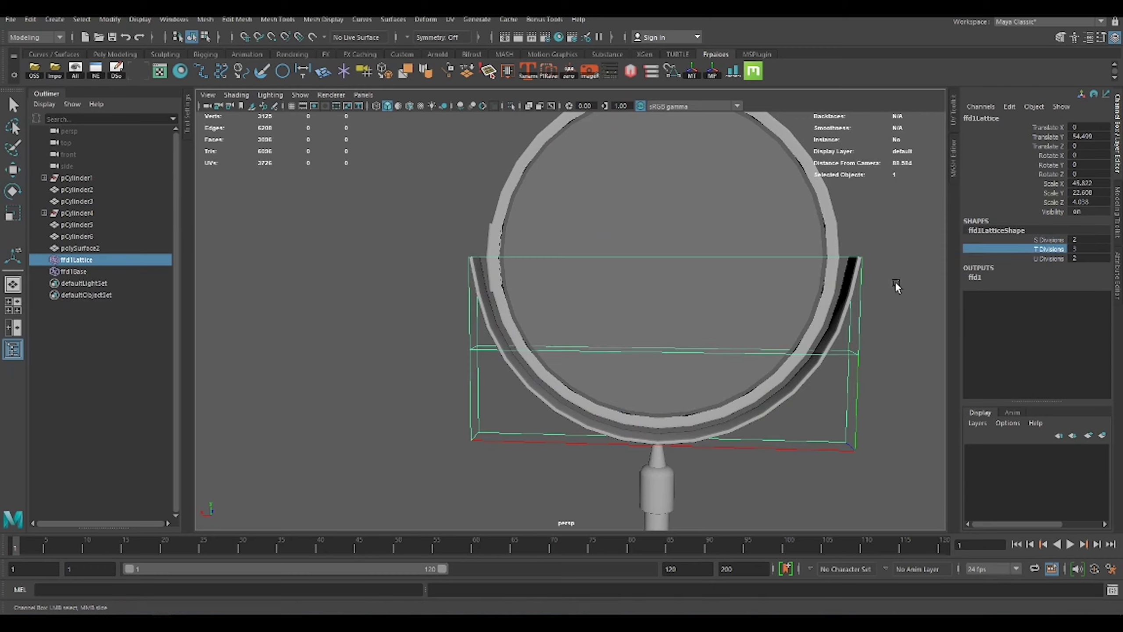
key(F8)
drag(896, 286, 401, 183)
key(w)
mouse_move(607, 255)
alt+mouse_down()
mouse_move(632, 267)
mouse_move(666, 228)
alt+mouse_up()
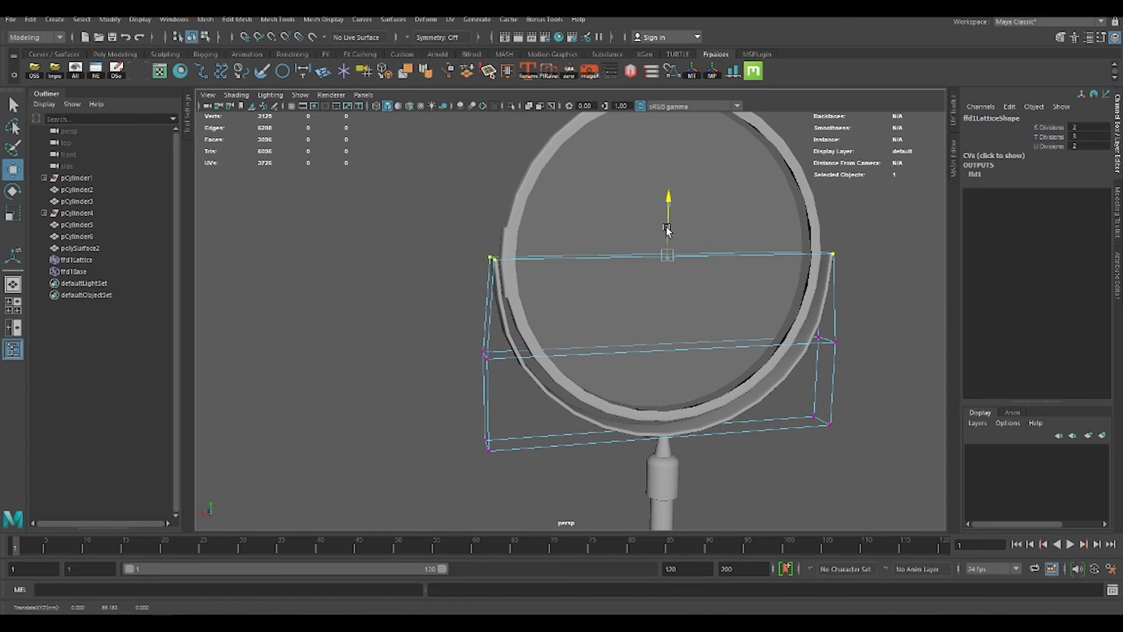
click(804, 335)
key(alt+shift+d)
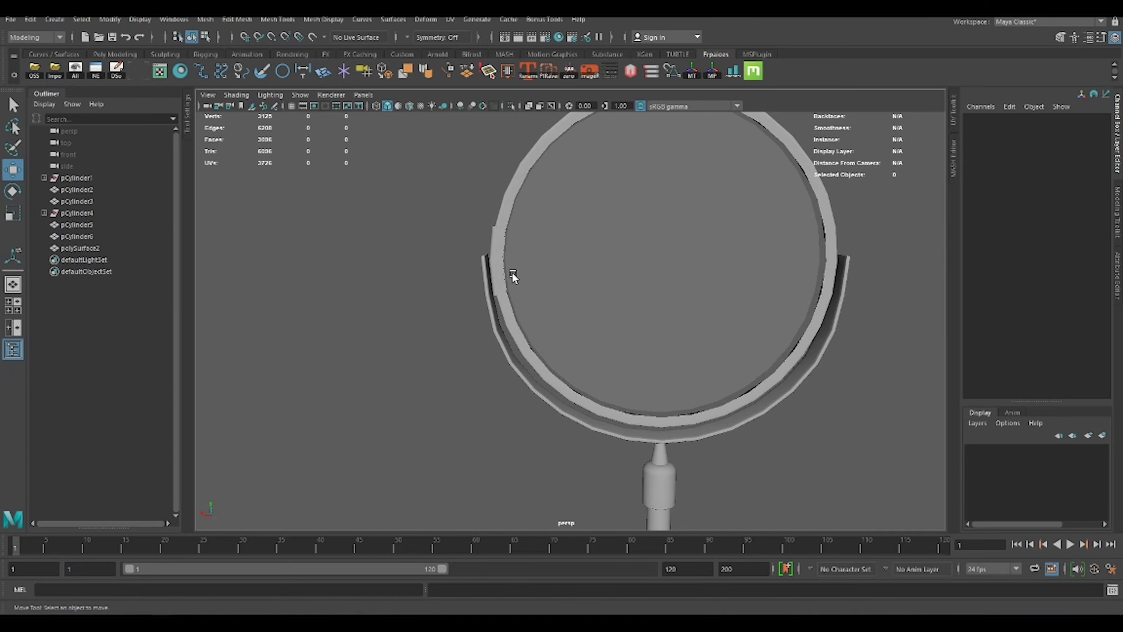
click(512, 272)
Isolate the mirror face disc and bridge its selected border edges.
key(f)
right_click(432, 198)
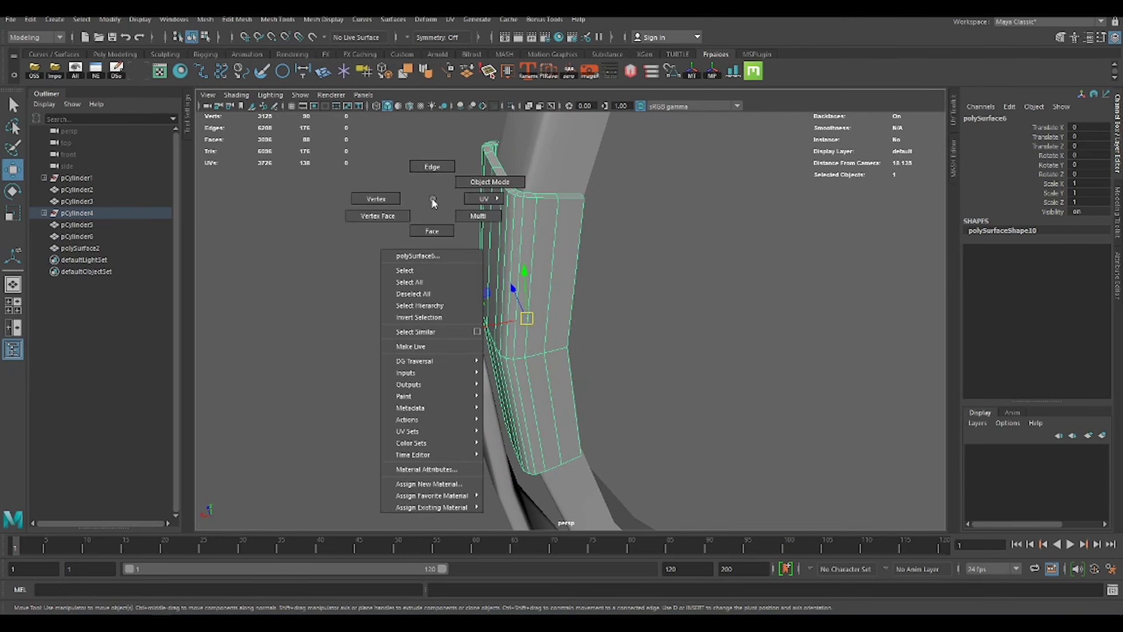
click(665, 346)
key(ctrl+1)
click(740, 459)
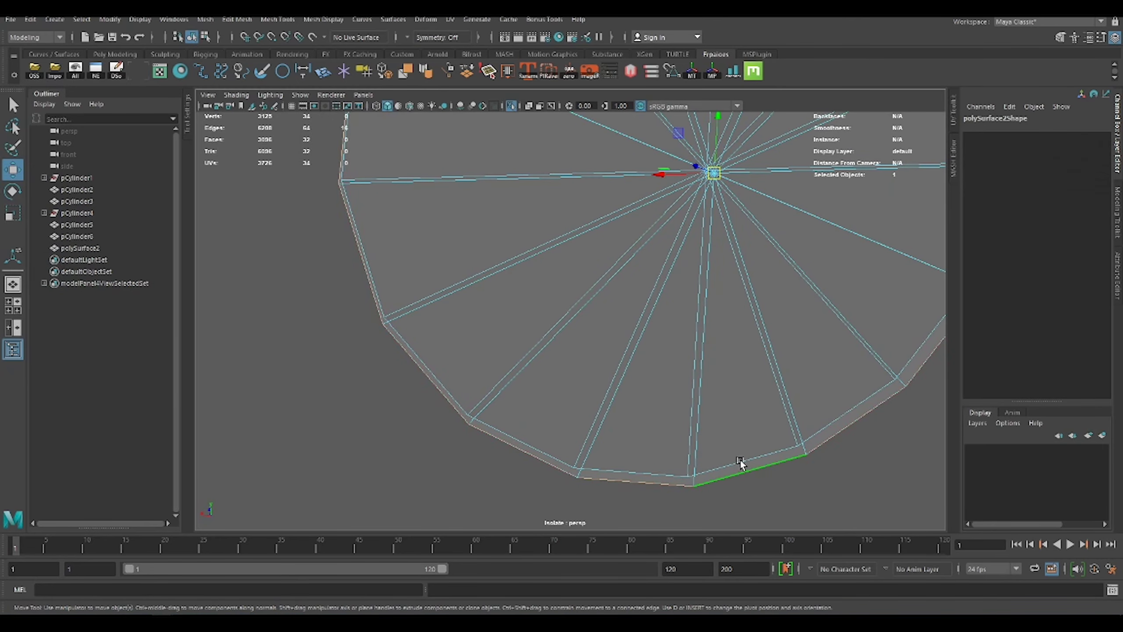
alt+drag(739, 459, 820, 416)
shift+click(821, 416)
shift+right_drag(820, 417, 858, 510)
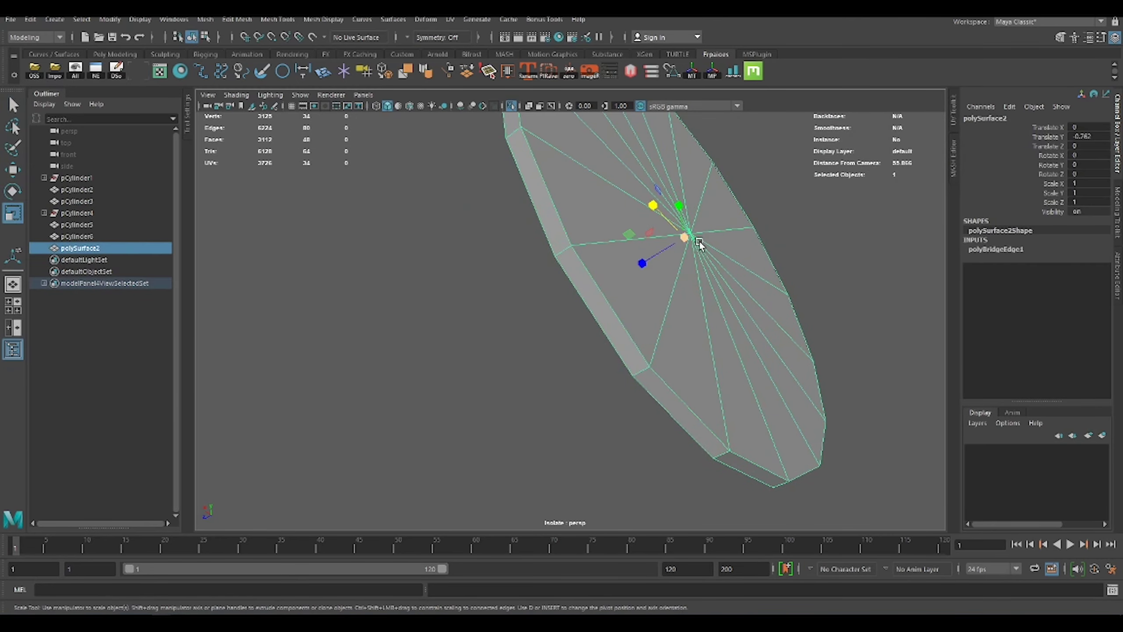
Bevel an edge of the mirror face disc and exit isolation.
click(670, 404)
shift+right_drag(816, 331, 739, 335)
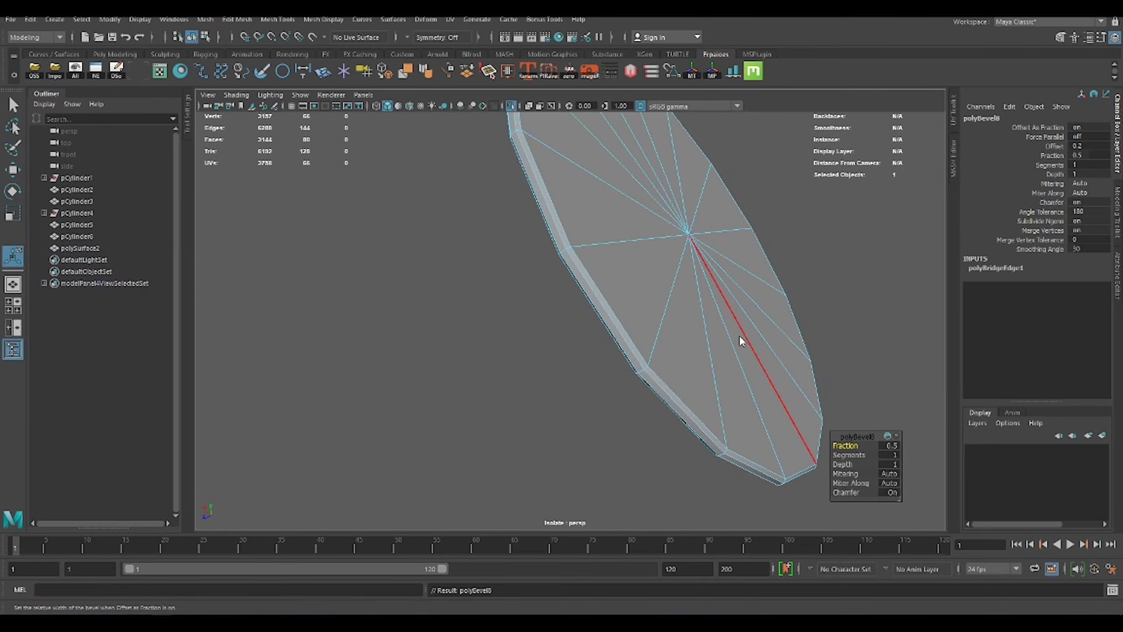
key(q)
key(ctrl+1)
Extrude the mirror ring faces with Thickness -0.7 to thicken the ring.
click(718, 373)
scroll(768, 401, up, 5)
key(ctrl+e)
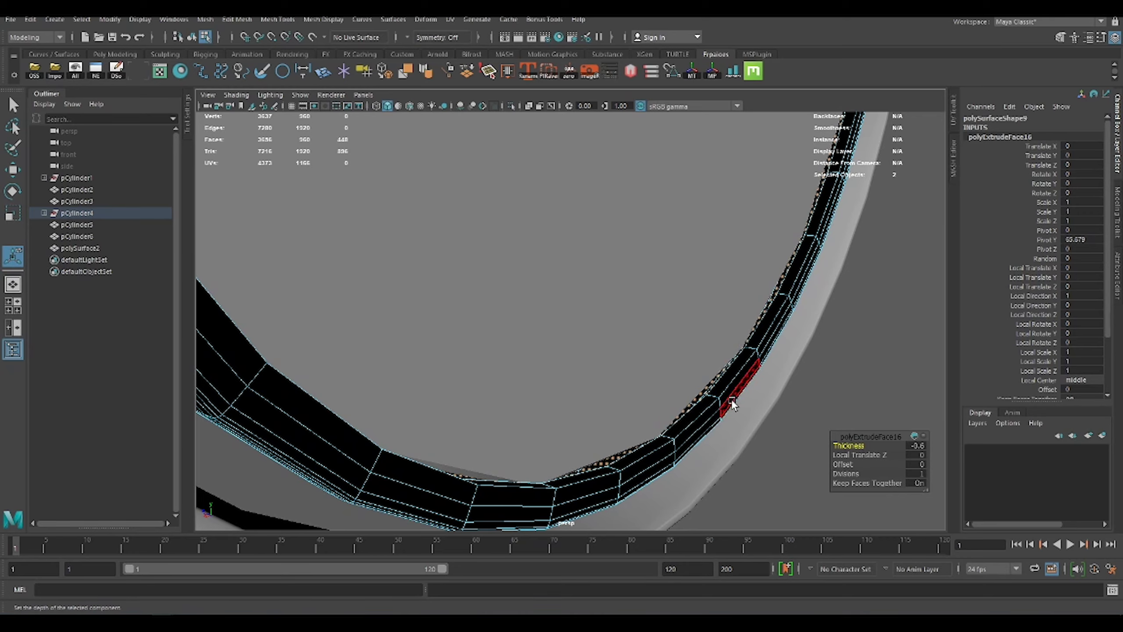
key(q)
Scale the mirror glass surface up slightly, undoing a trial smooth.
click(752, 315)
key(f)
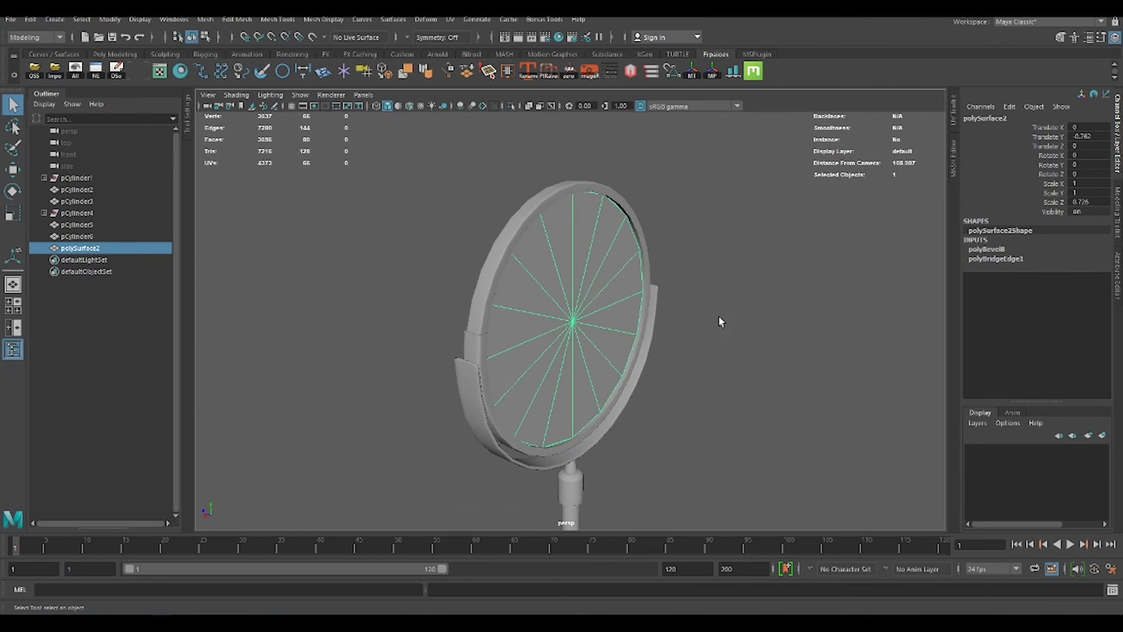
key(r)
mouse_move(719, 315)
alt+mouse_down()
mouse_move(614, 333)
mouse_move(570, 321)
alt+mouse_up()
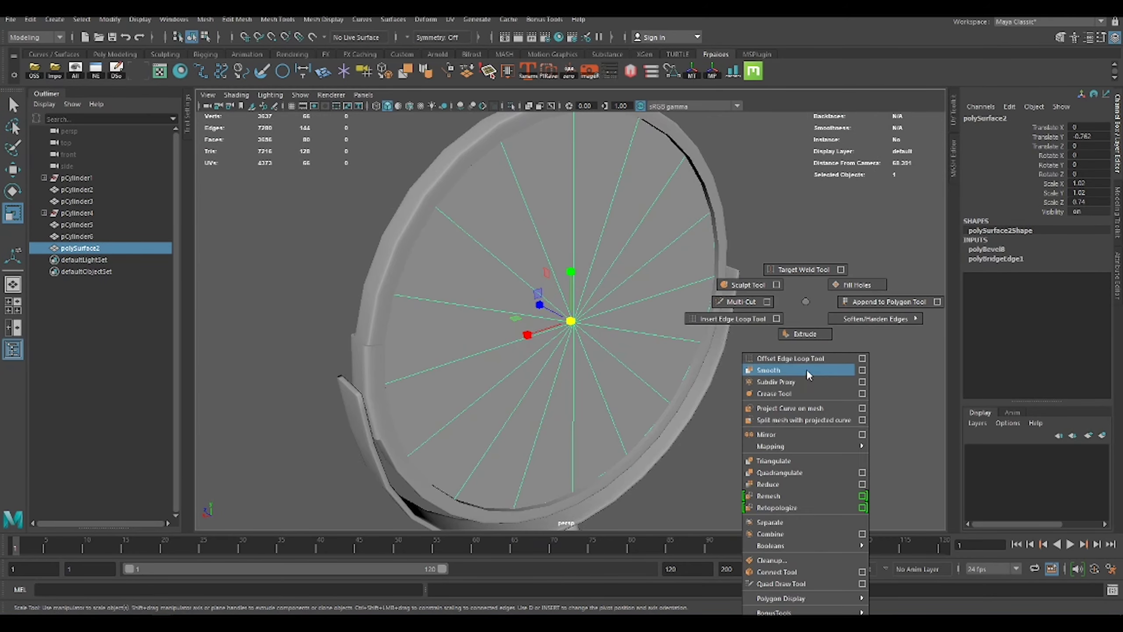
shift+right_drag(807, 368, 768, 255)
key(ctrl+z)
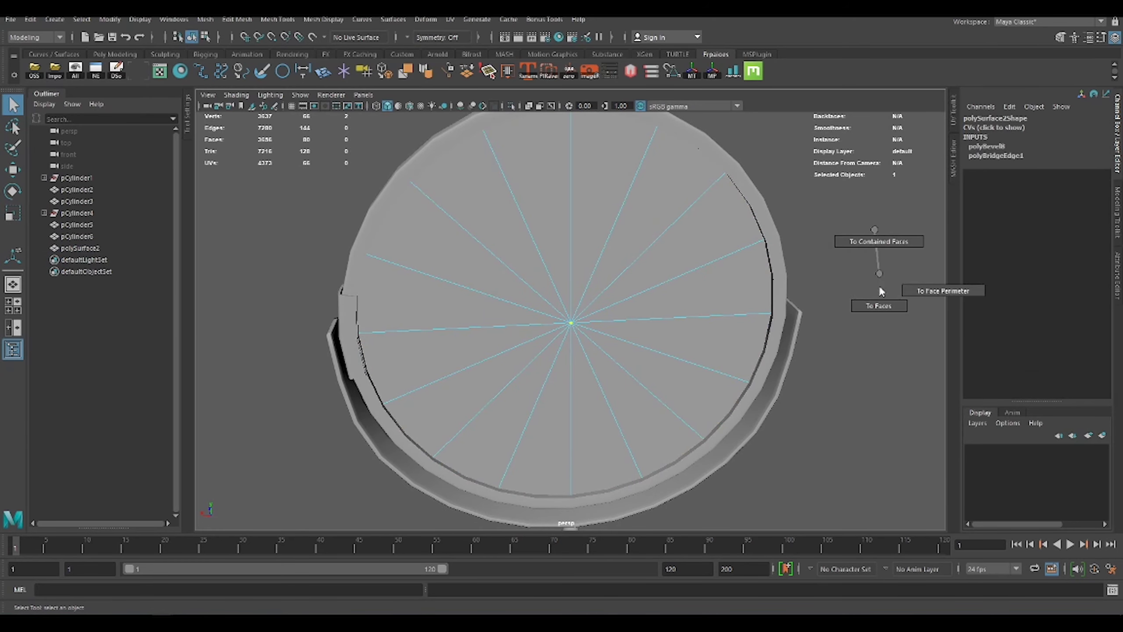
Inset the mirror glass faces with Offset 1.5 and smooth the centre with Divisions 2.
ctrl+right_drag(881, 291, 882, 293)
key(ctrl+e)
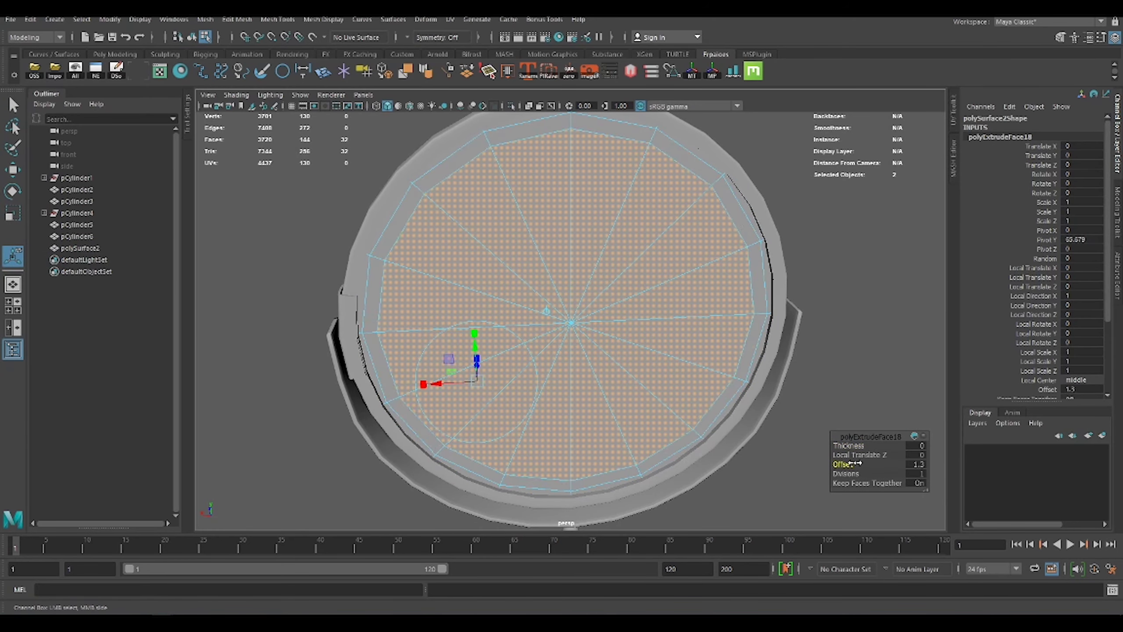
key(ctrl+e)
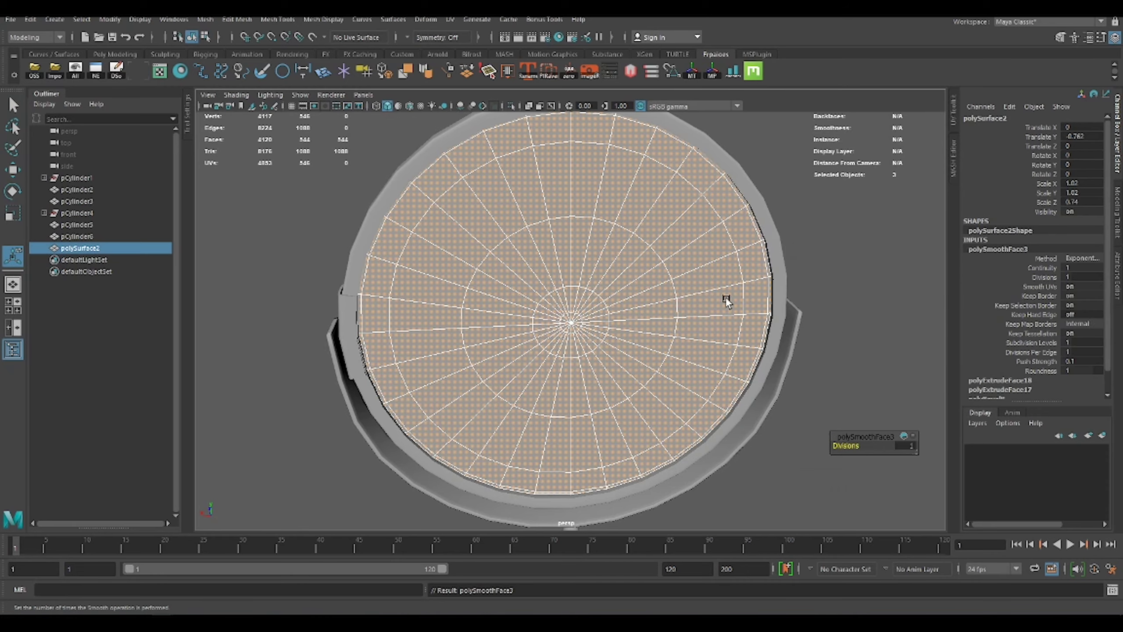
mouse_move(726, 297)
alt+mouse_down()
mouse_move(676, 286)
mouse_move(622, 326)
alt+mouse_up()
Insert an edge loop around the isolated connector cone.
click(643, 276)
key(w)
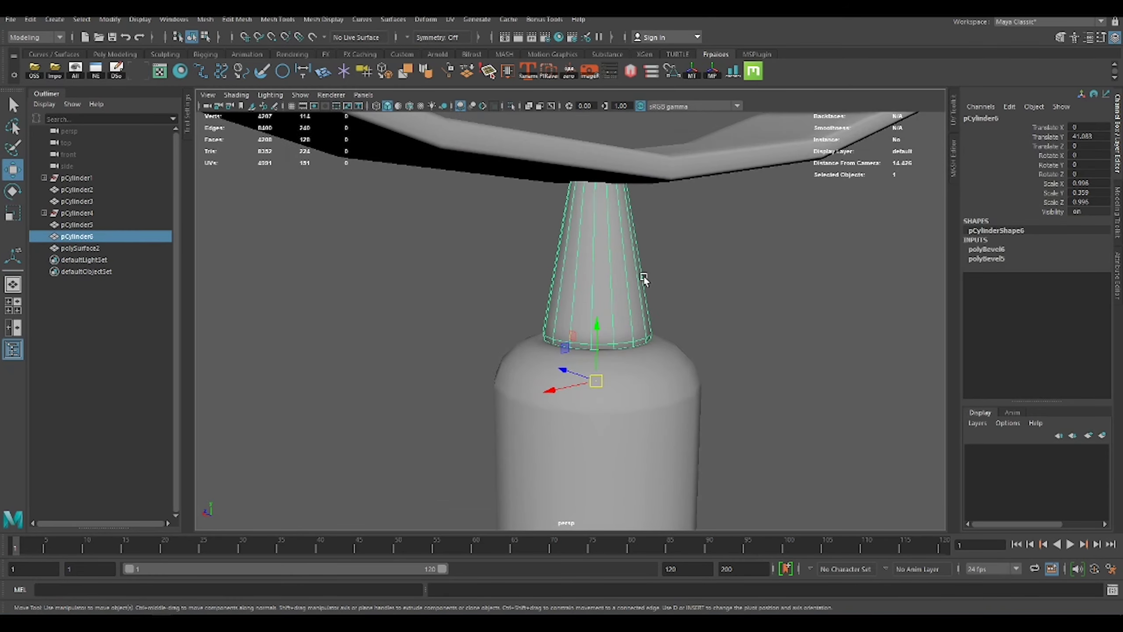
key(ctrl+1)
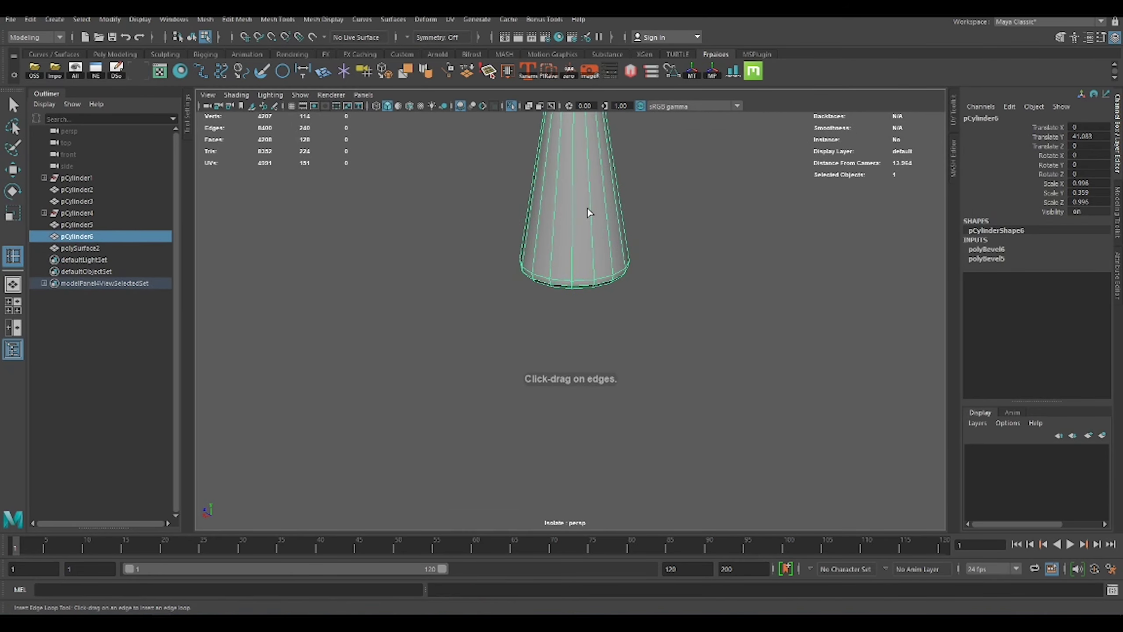
click(575, 197)
click(645, 232)
Bevel the mirror frame's top outer edge loop at Fraction 0.5 with 1 segment.
click(598, 250)
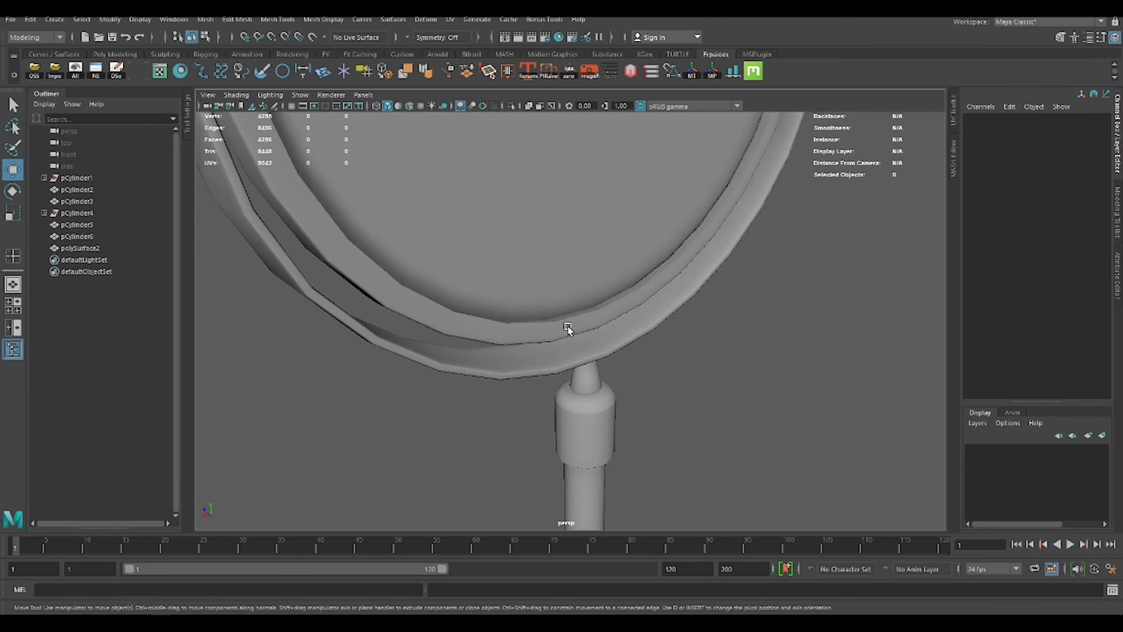
scroll(551, 325, up, 3)
key(F10)
double_click(523, 265)
key(ctrl+b)
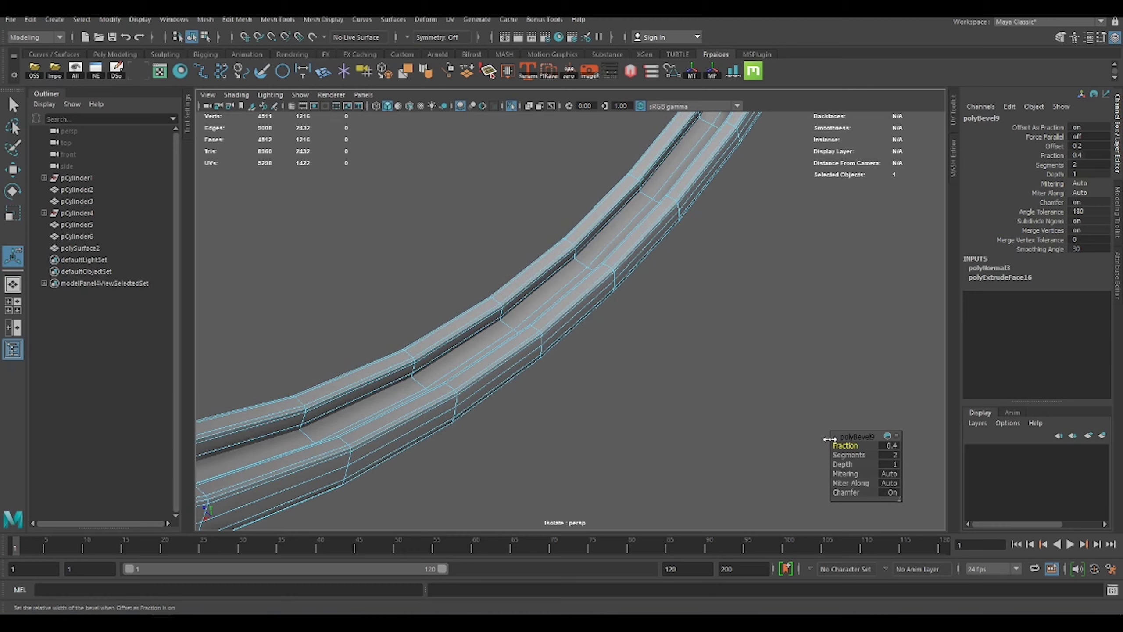
mouse_move(830, 445)
mouse_down()
mouse_move(854, 445)
mouse_move(839, 451)
mouse_up()
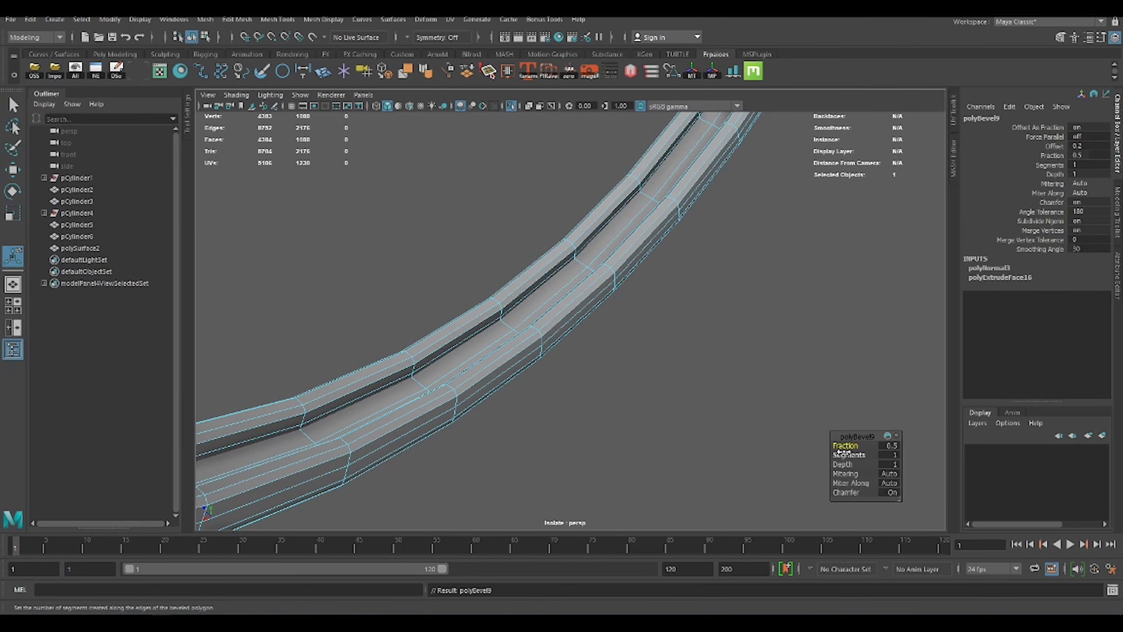
key(ctrl+1)
scroll(608, 262, down, 5)
key(F8)
Bevel the side clip polySurface6's sharp edges using edge Selection Constraints.
scroll(581, 226, up, 5)
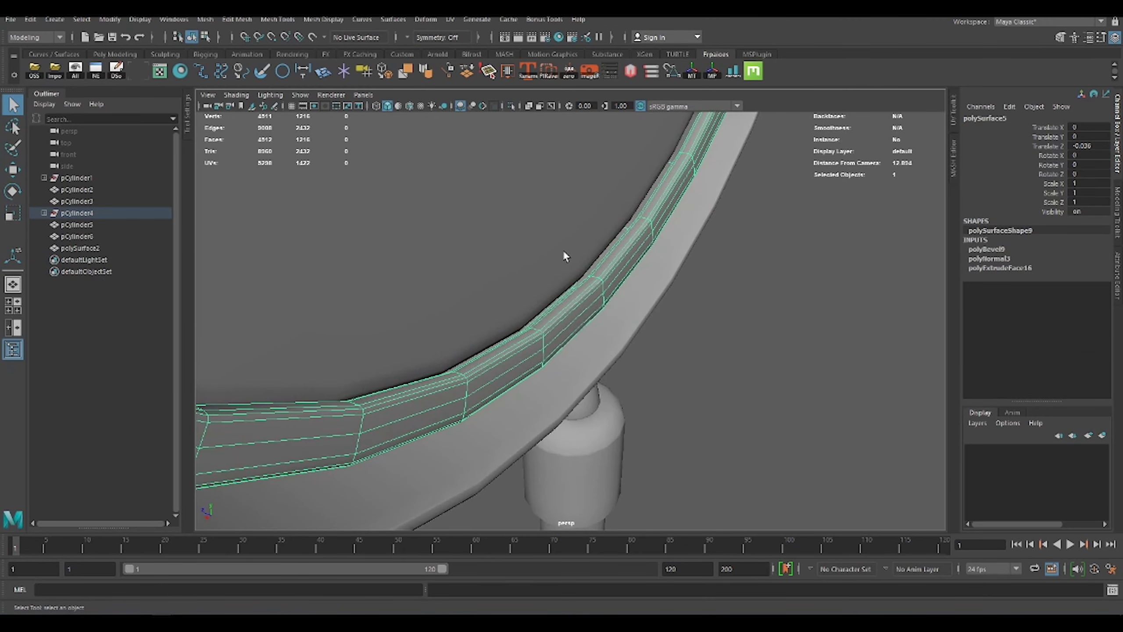
alt+drag(692, 307, 611, 228)
key(r)
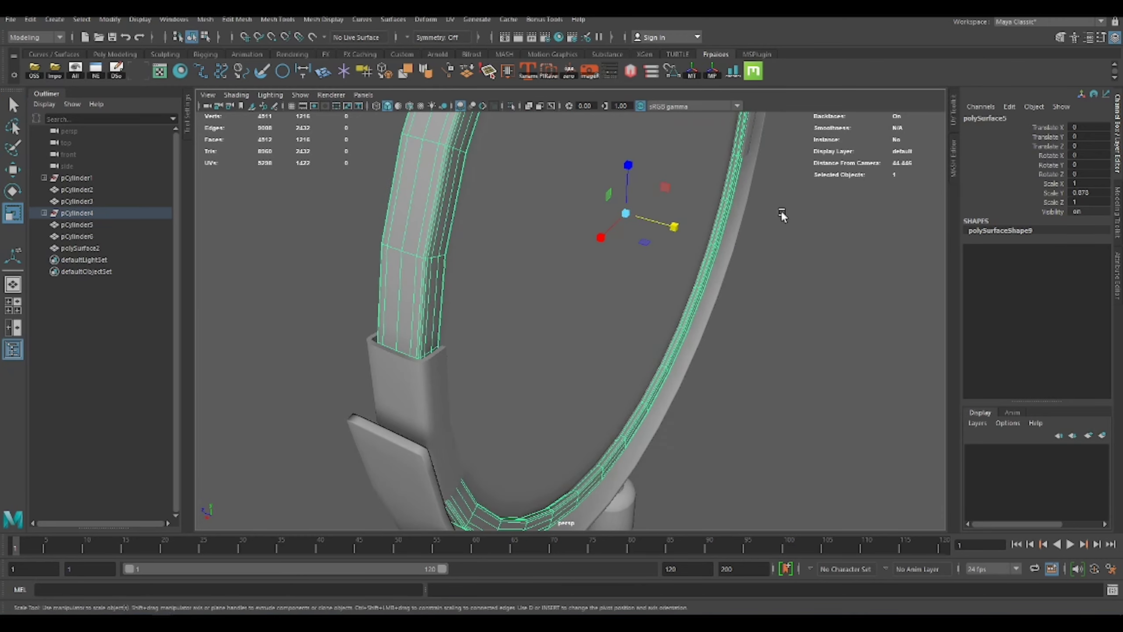
click(781, 210)
mouse_move(780, 211)
alt+mouse_down()
mouse_move(657, 328)
mouse_move(700, 346)
mouse_move(491, 359)
alt+mouse_up()
click(422, 282)
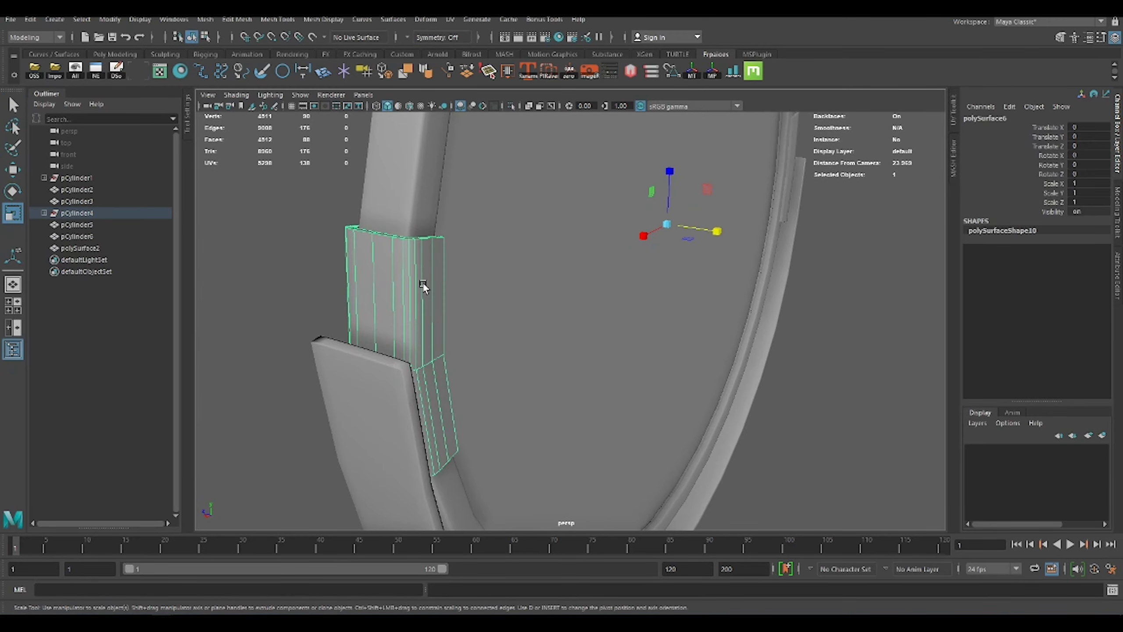
key(a)
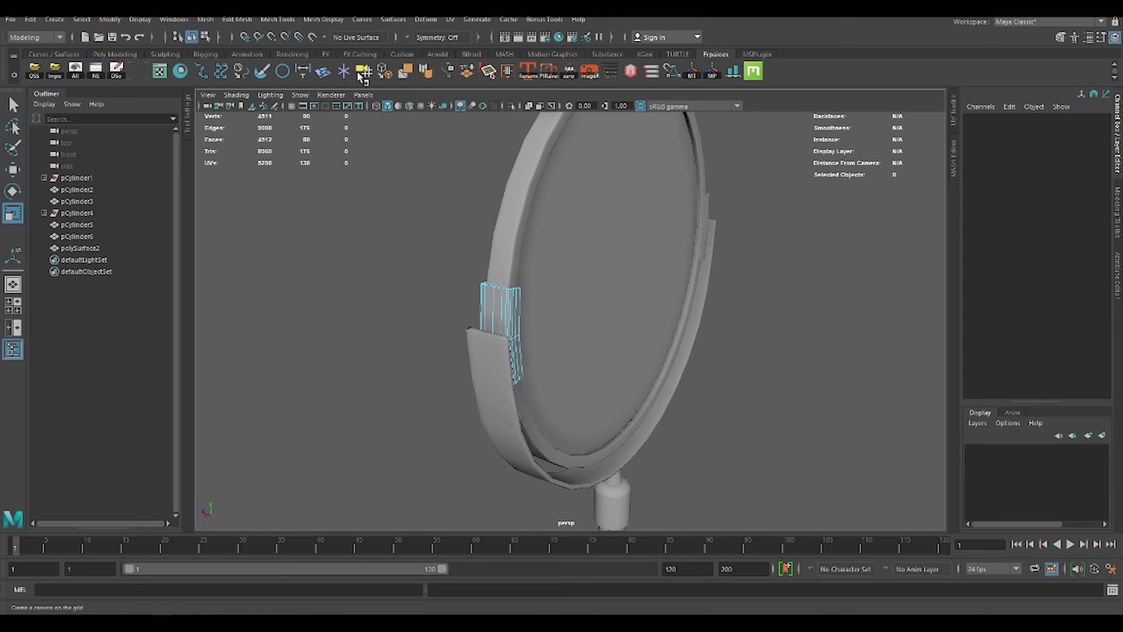
click(217, 200)
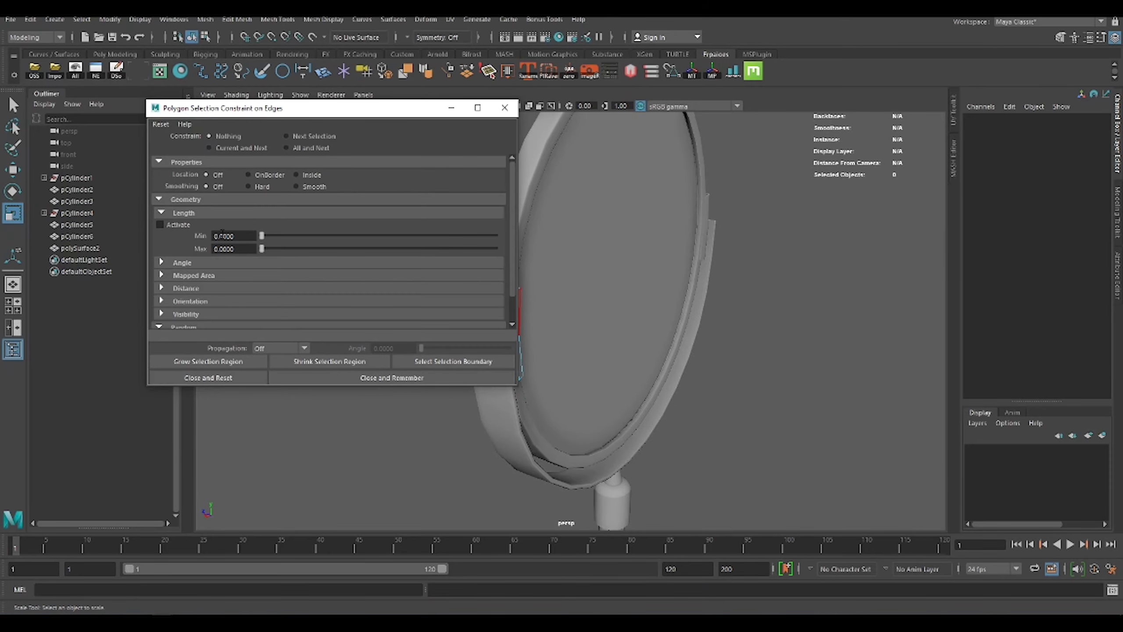
click(210, 148)
shift+right_drag(582, 239, 584, 266)
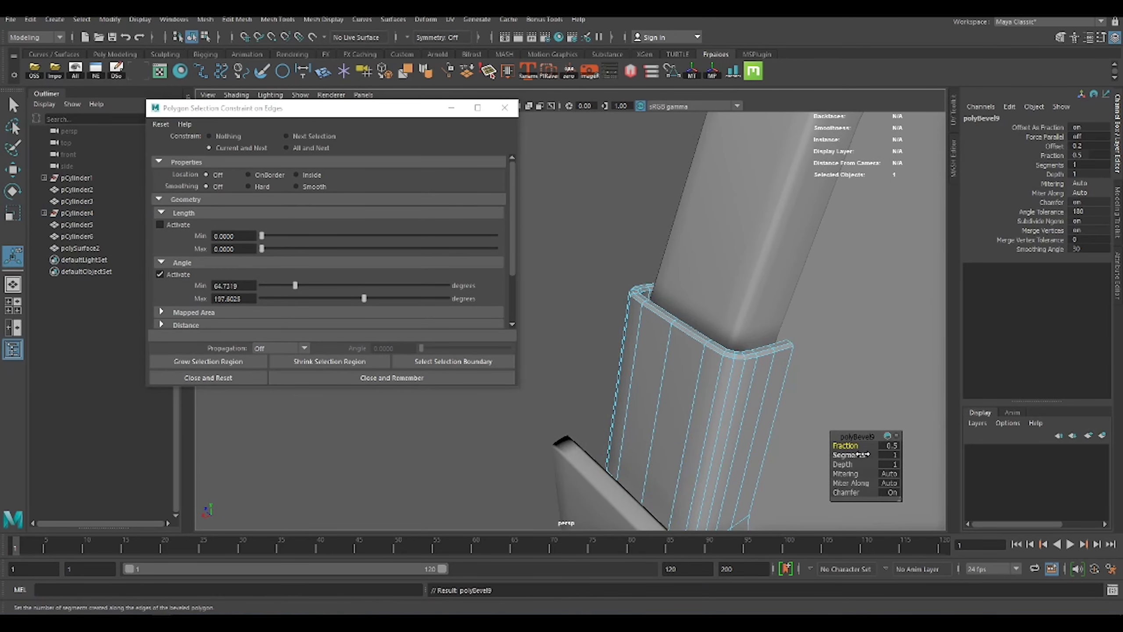
right_drag(727, 305, 727, 283)
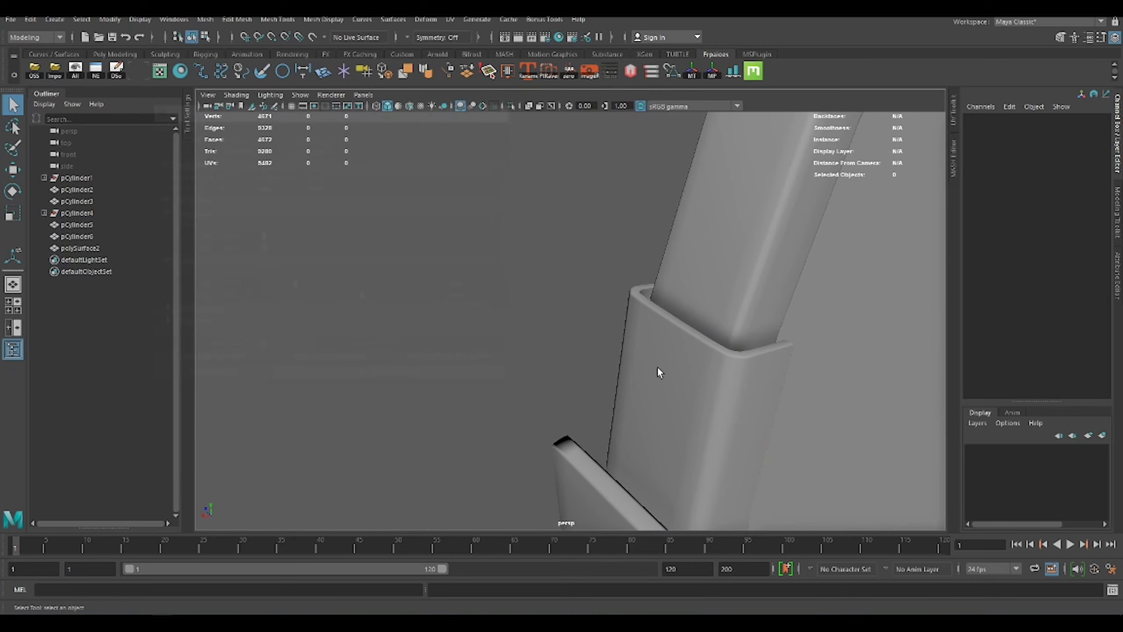
Select the holder bracket with the Move tool active.
click(632, 371)
scroll(752, 310, down, 5)
key(w)
alt+drag(865, 242, 471, 261)
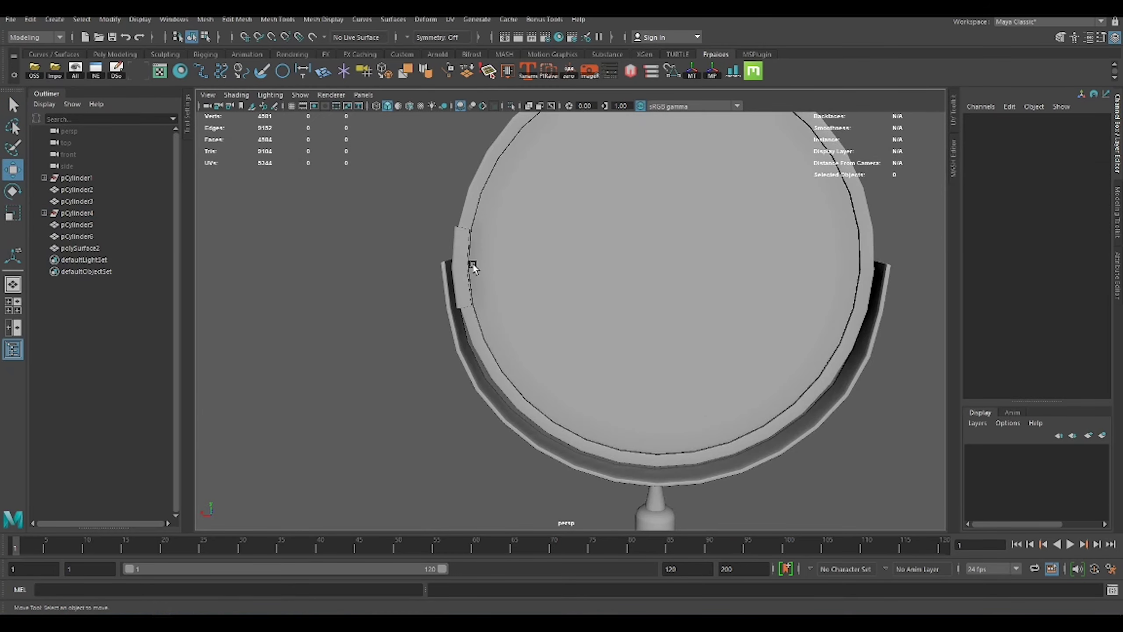
click(462, 265)
key(ctrl+d)
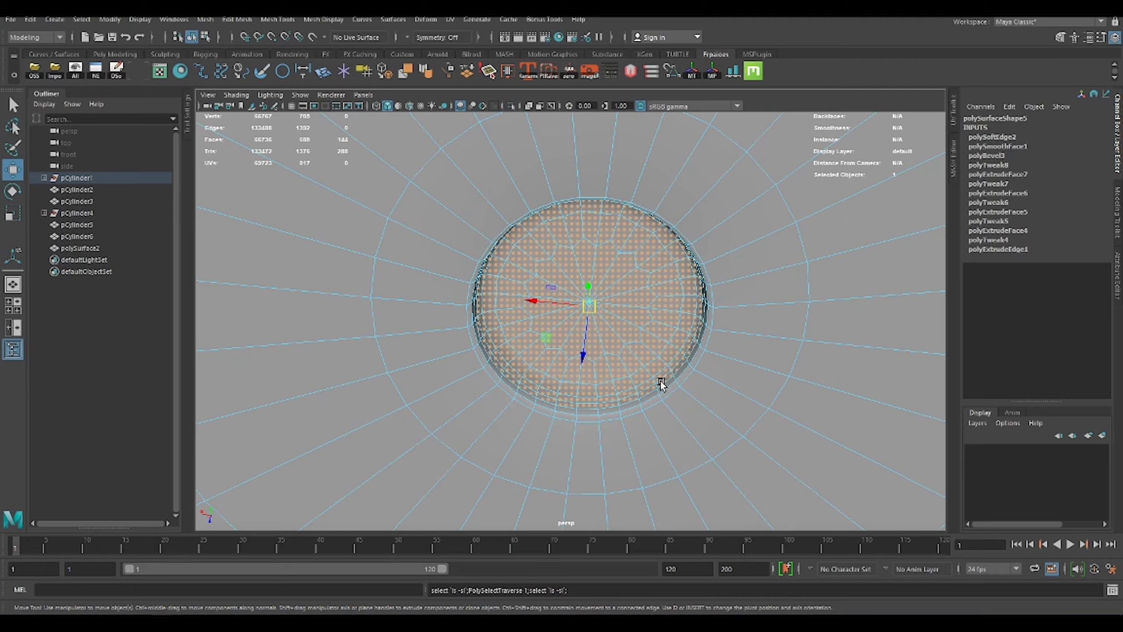
key(e)
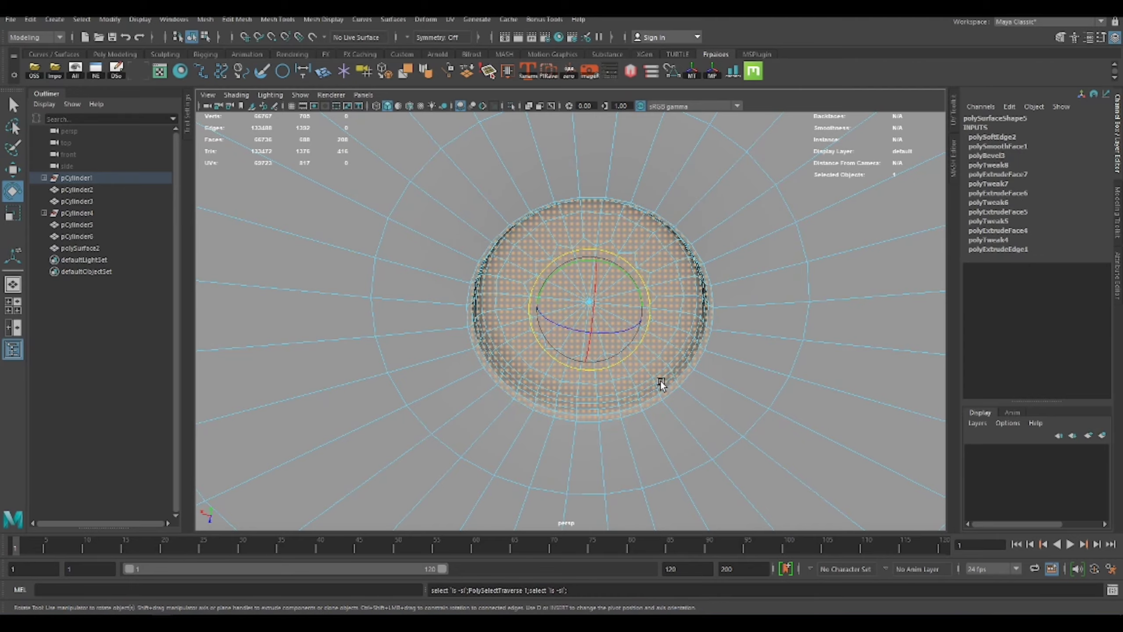
key(r)
mouse_move(560, 351)
alt+mouse_down()
mouse_move(840, 259)
mouse_move(621, 288)
mouse_move(612, 338)
alt+mouse_up()
Deselect the mesh to show the final dark-metal render of the mirror stand.
click(840, 260)
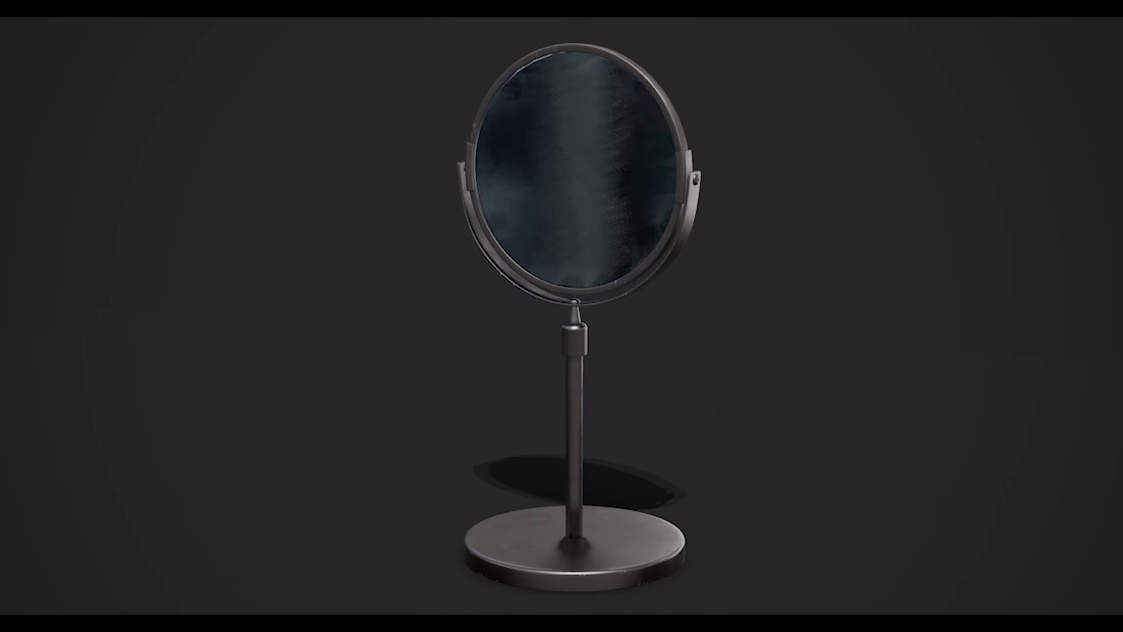